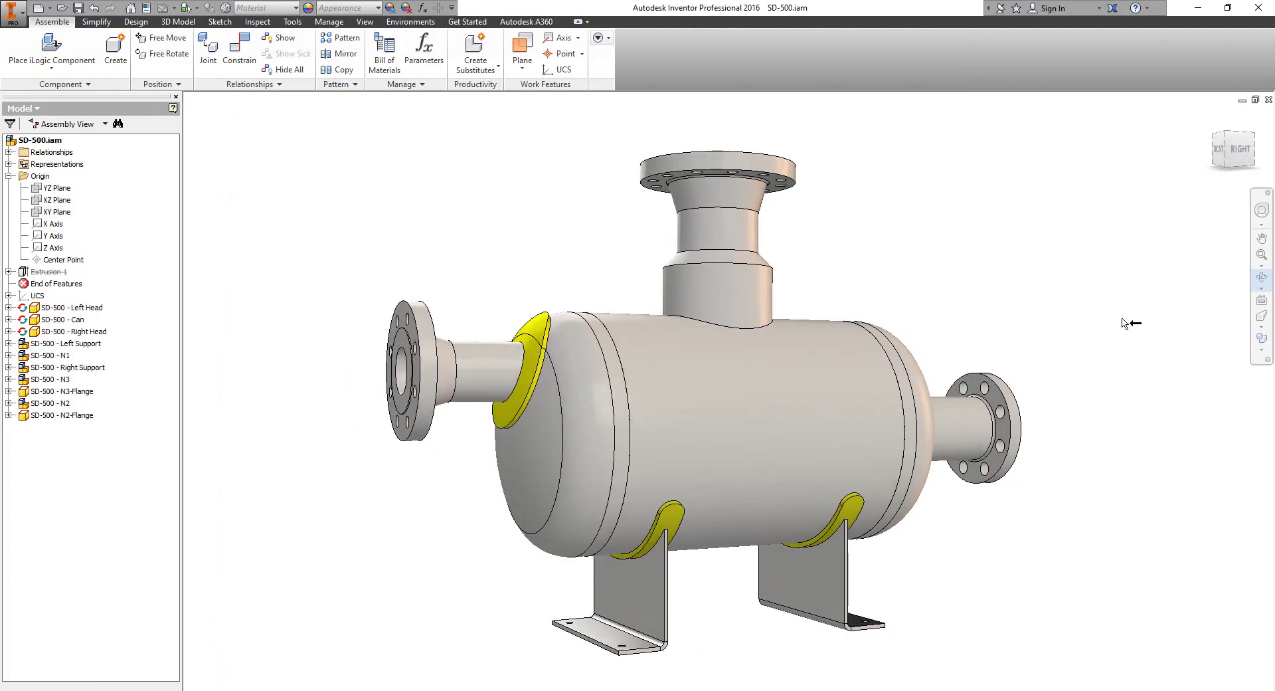
drag(1049, 321, 1163, 321)
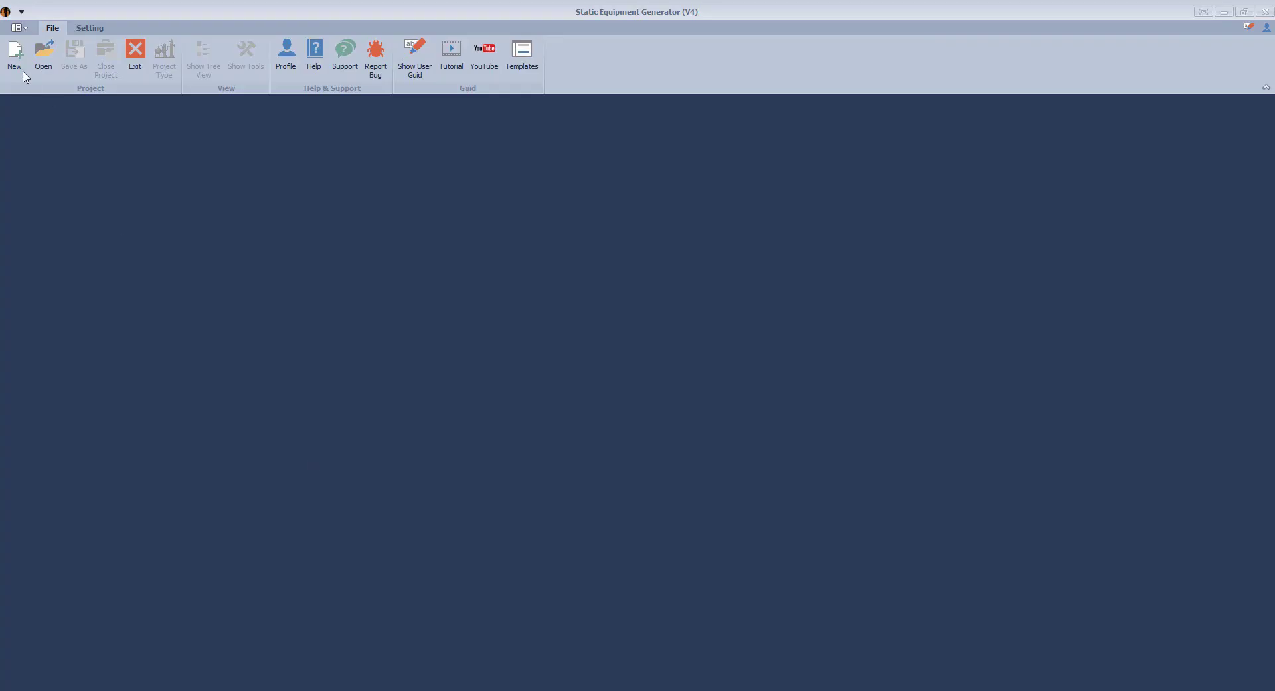
Step: Create a new H-Pressure Vessel project named FEA with the Desktop as its workspace folder
click(16, 61)
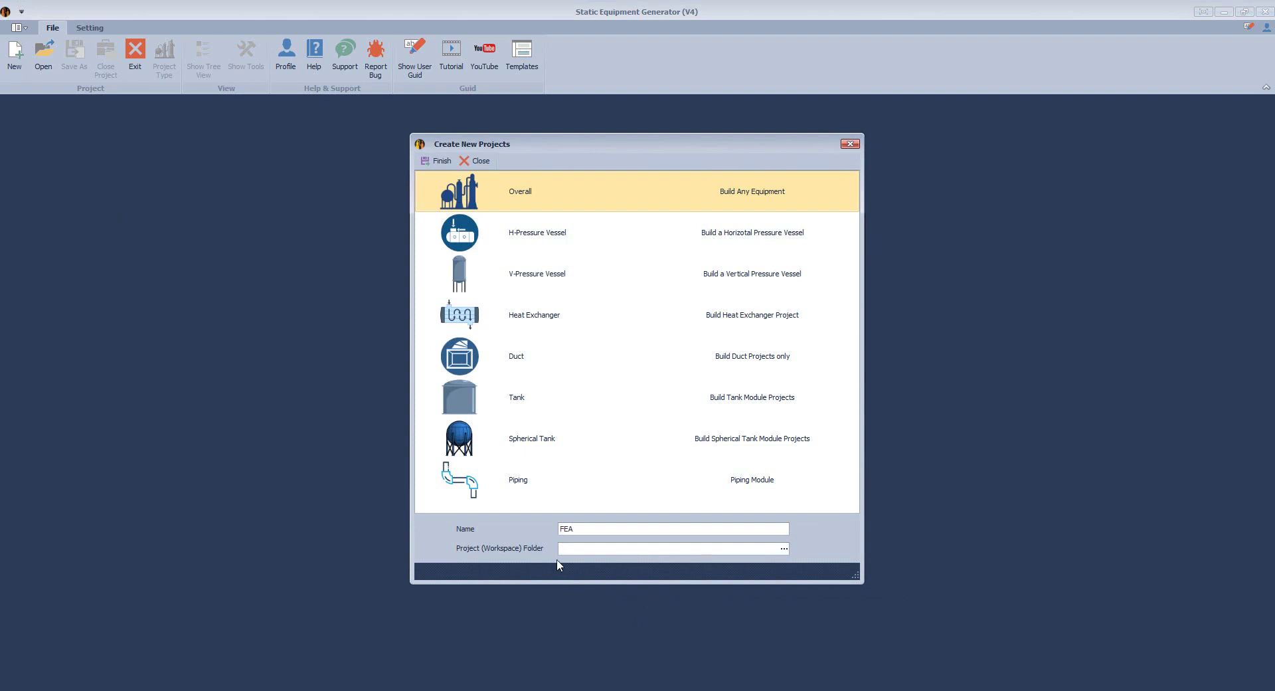
click(787, 550)
click(683, 494)
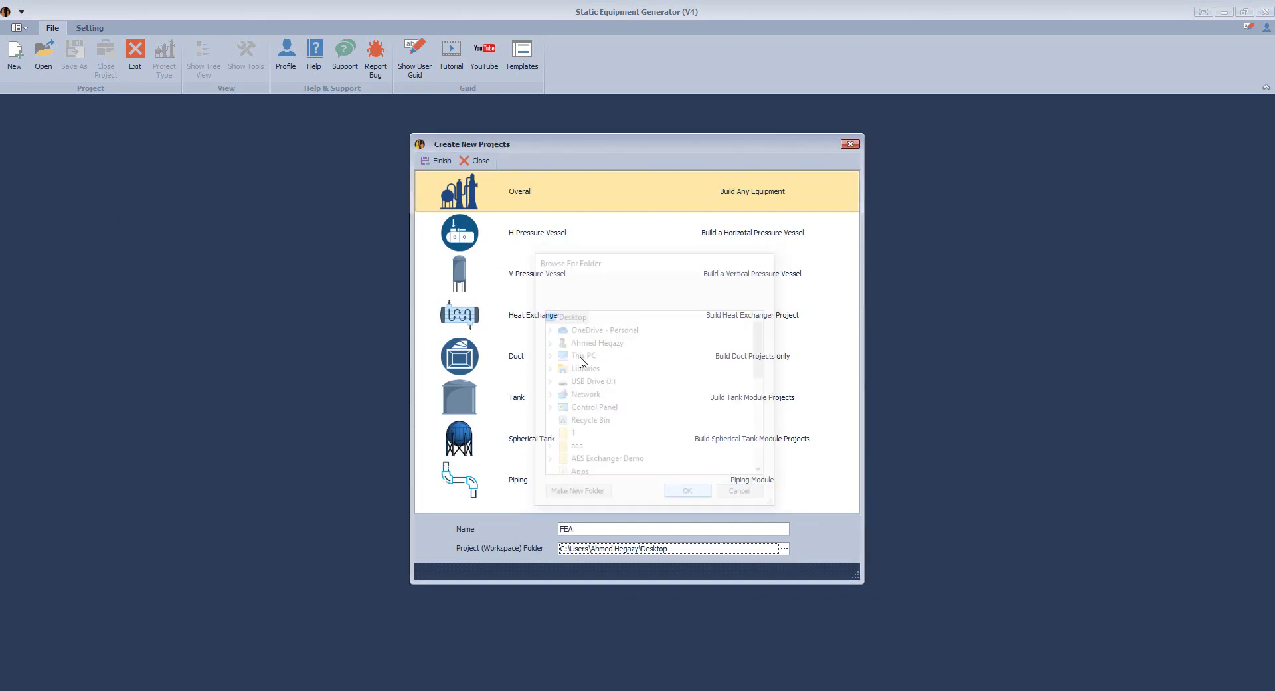
click(510, 249)
click(437, 161)
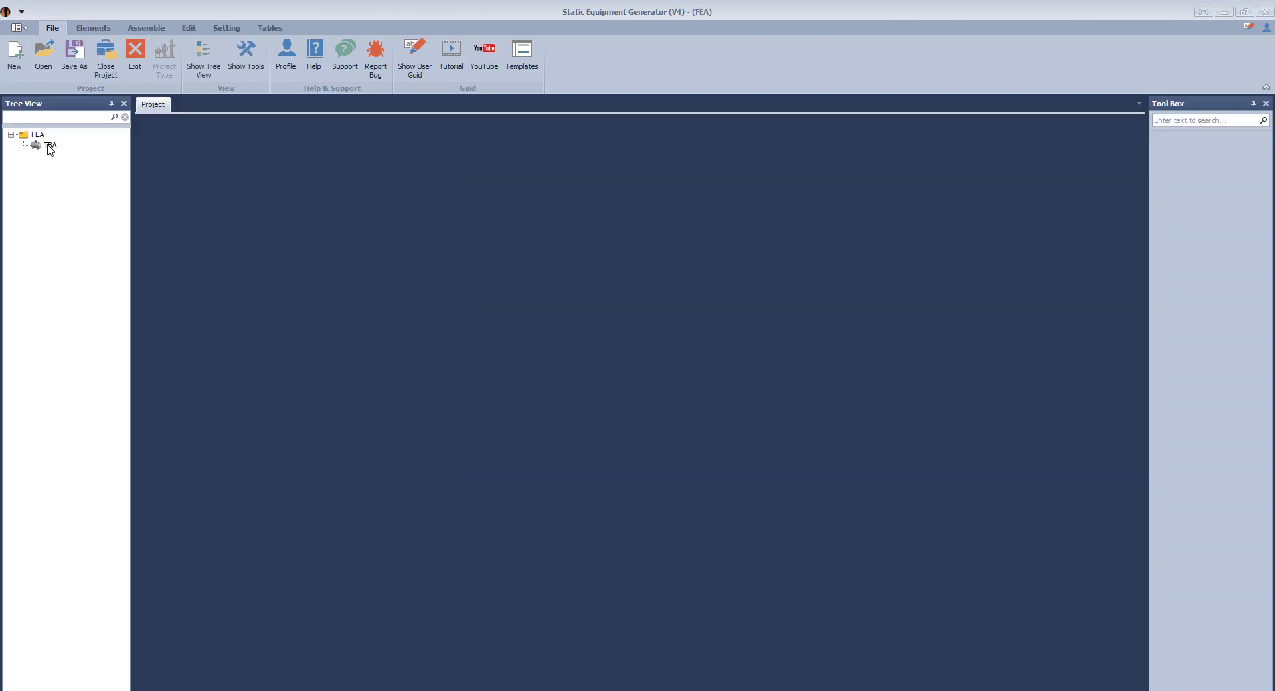
Step: Rename the equipment item under the FEA project as SD-500
right_click(52, 145)
click(88, 171)
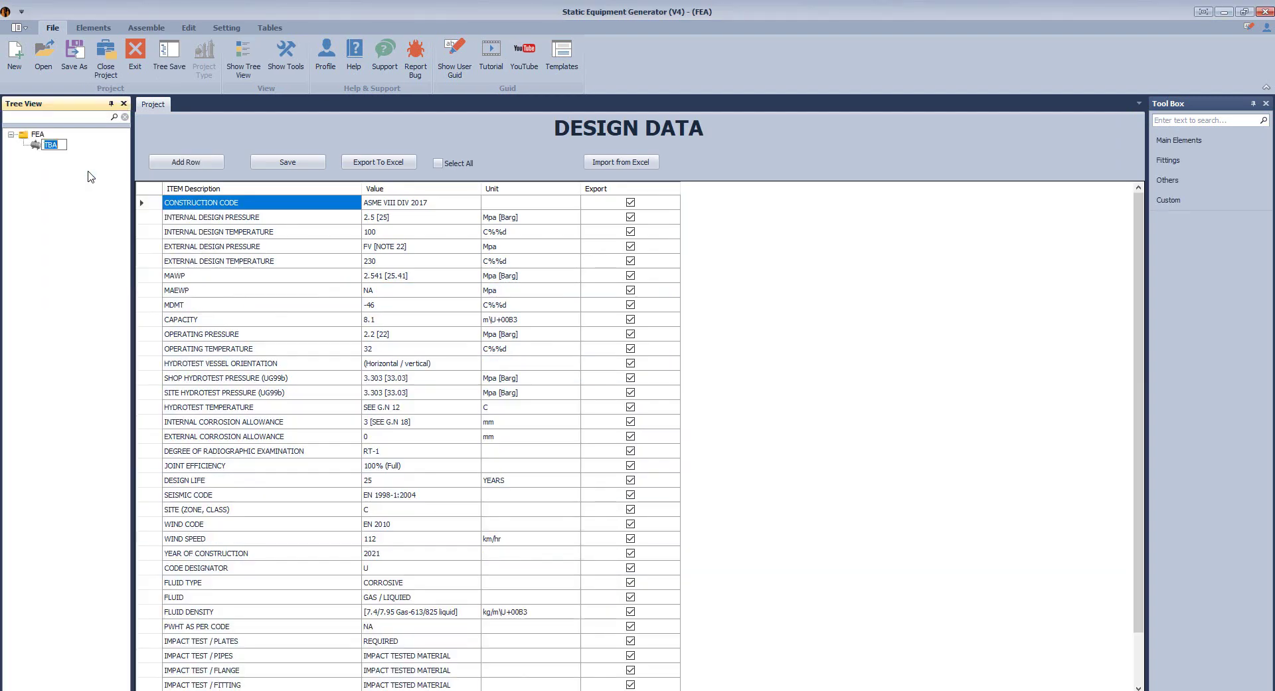
text(SD-500)
key(Return)
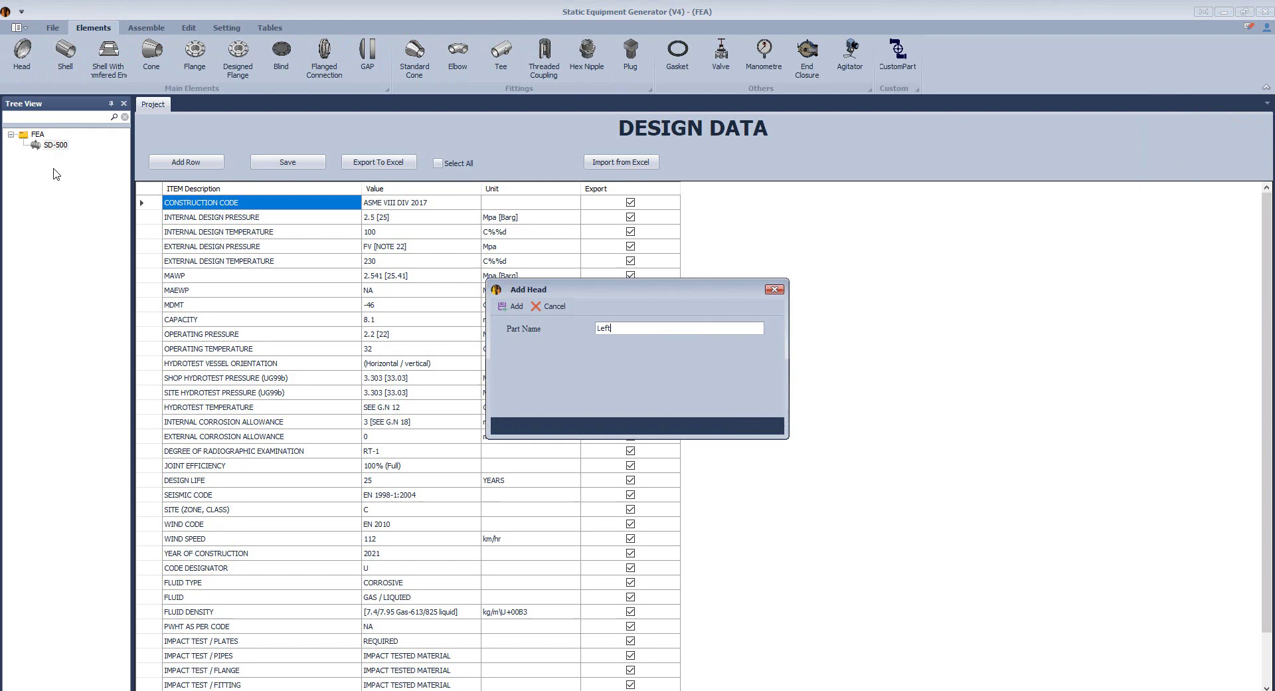
Step: Add Left Head as an Ellipsoidal head (With CR and KR), inner diameter 450 mm, thickness 12 mm, minimum after forming 10 mm, and save it
click(513, 310)
click(72, 156)
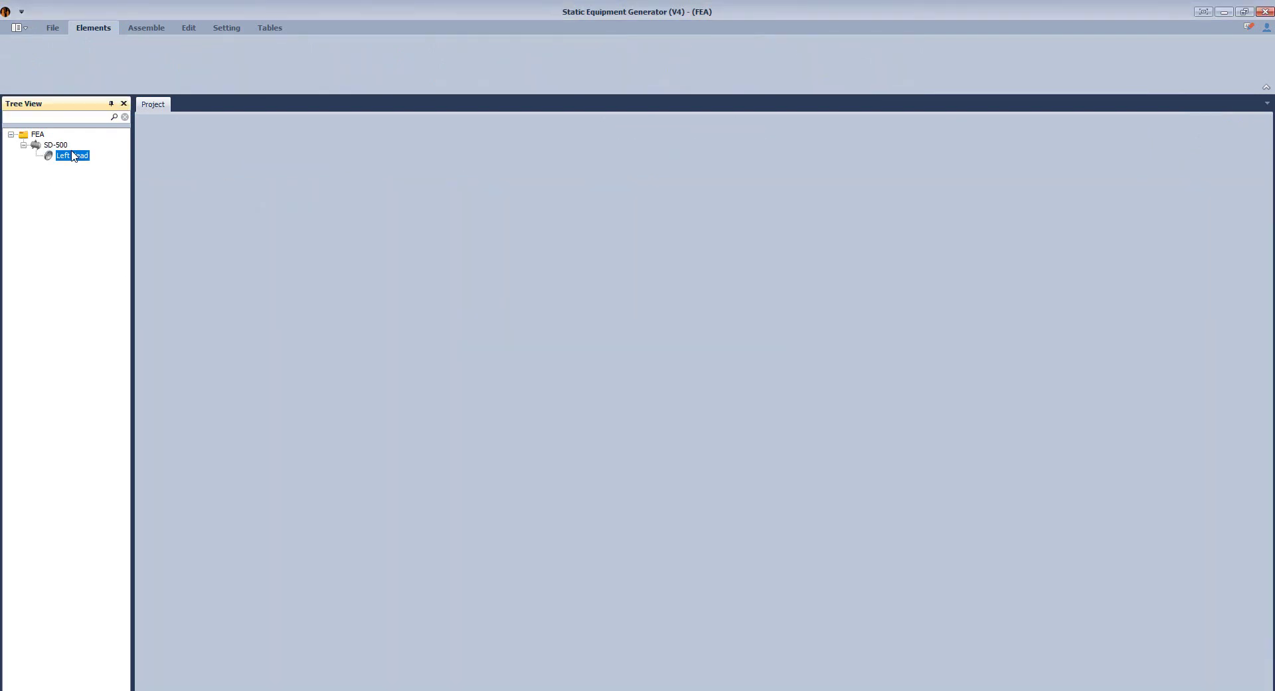
click(198, 164)
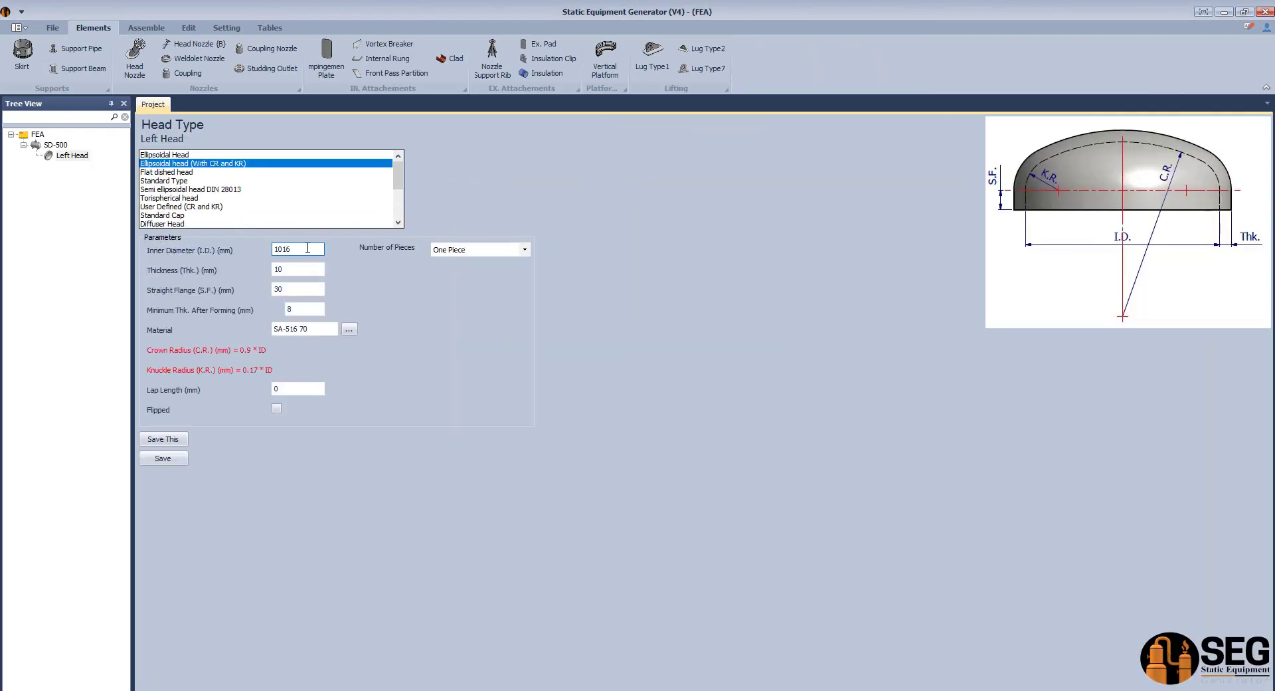
text(450)
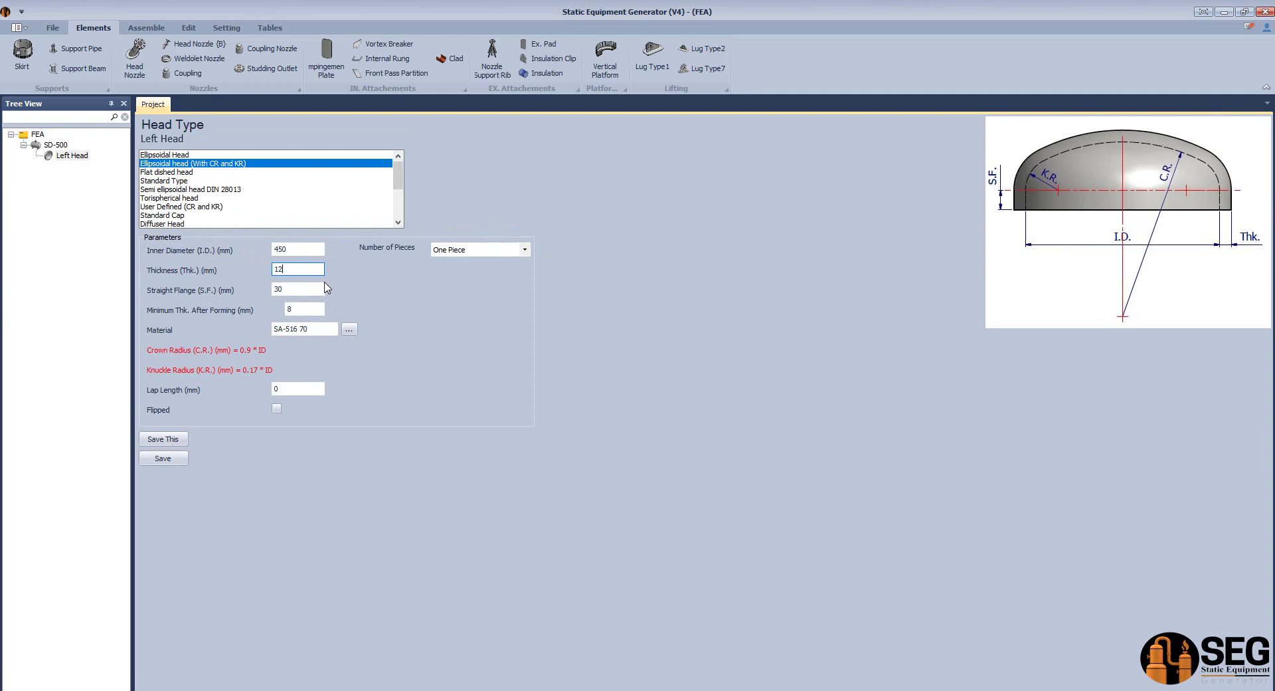
click(159, 460)
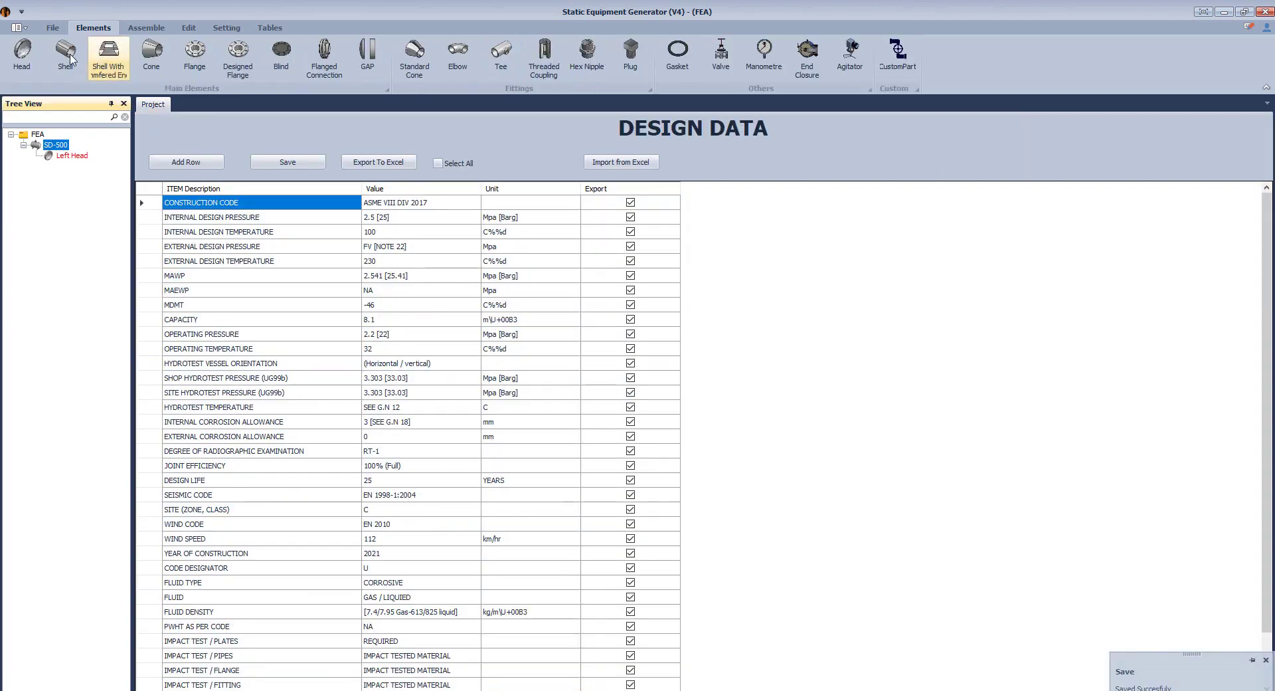
Step: Add a shell named Can as Shell Without Welding Lines with a 450 mm inner diameter, and save it
click(67, 55)
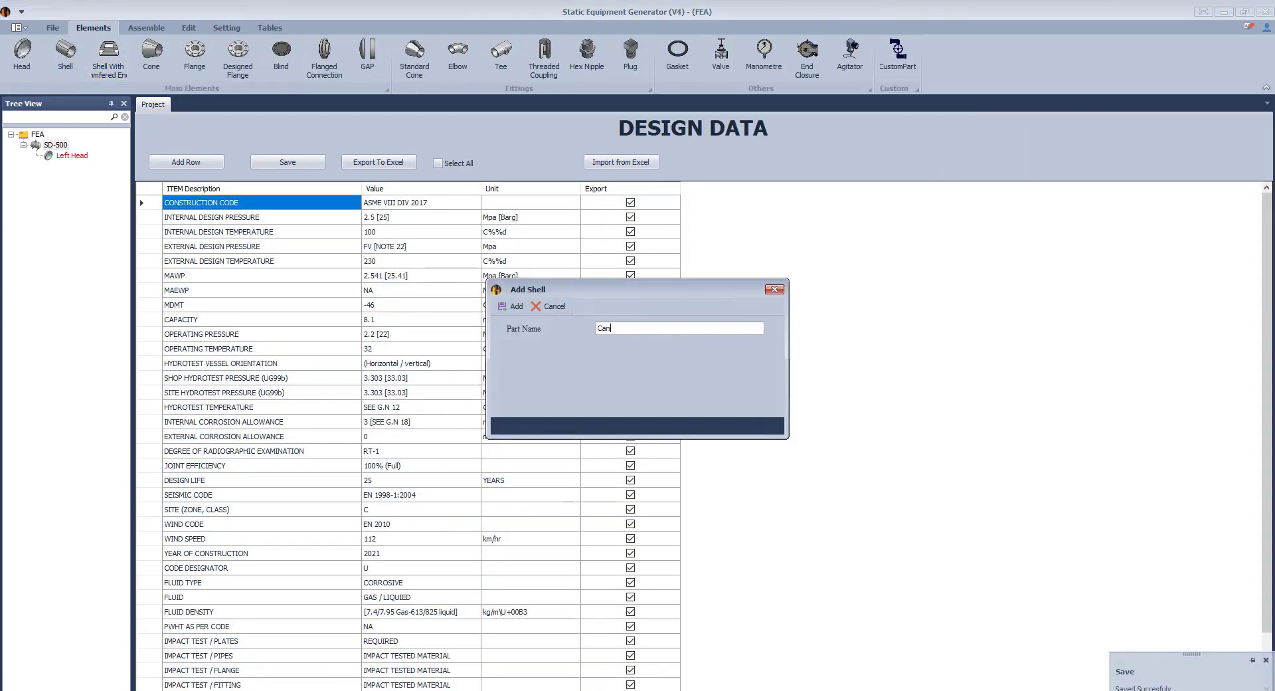
key(Return)
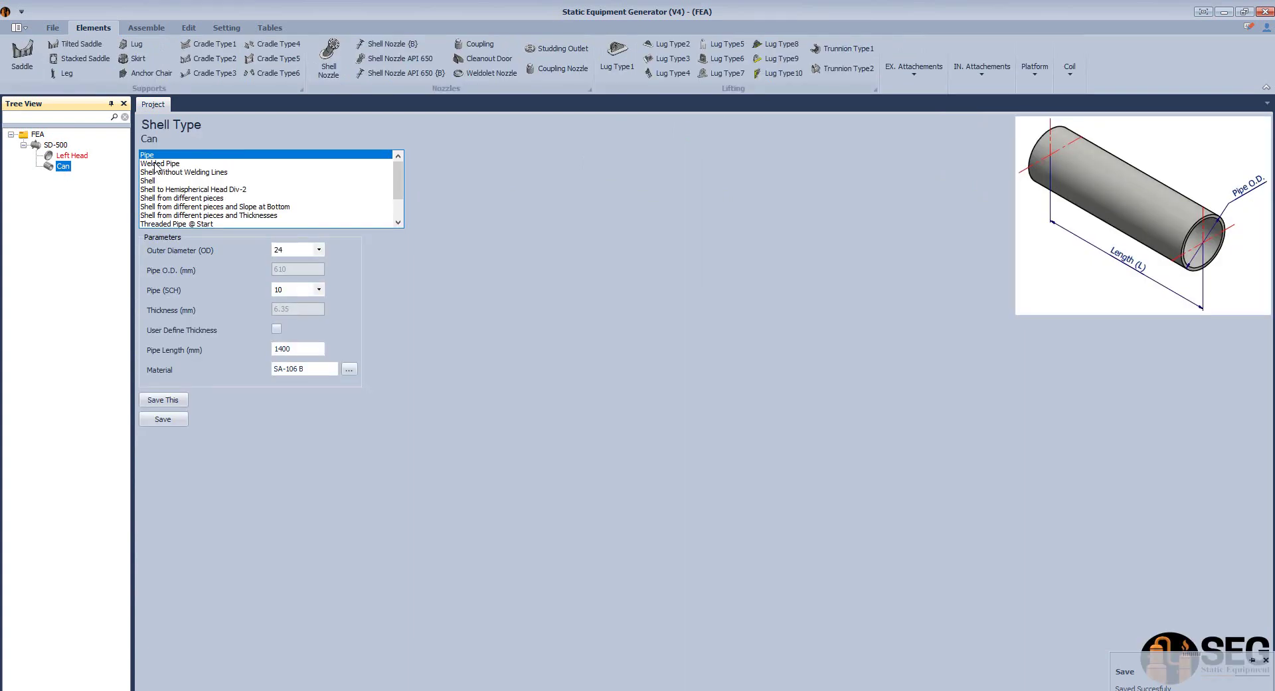
click(184, 172)
click(295, 250)
double_click(296, 250)
text(450)
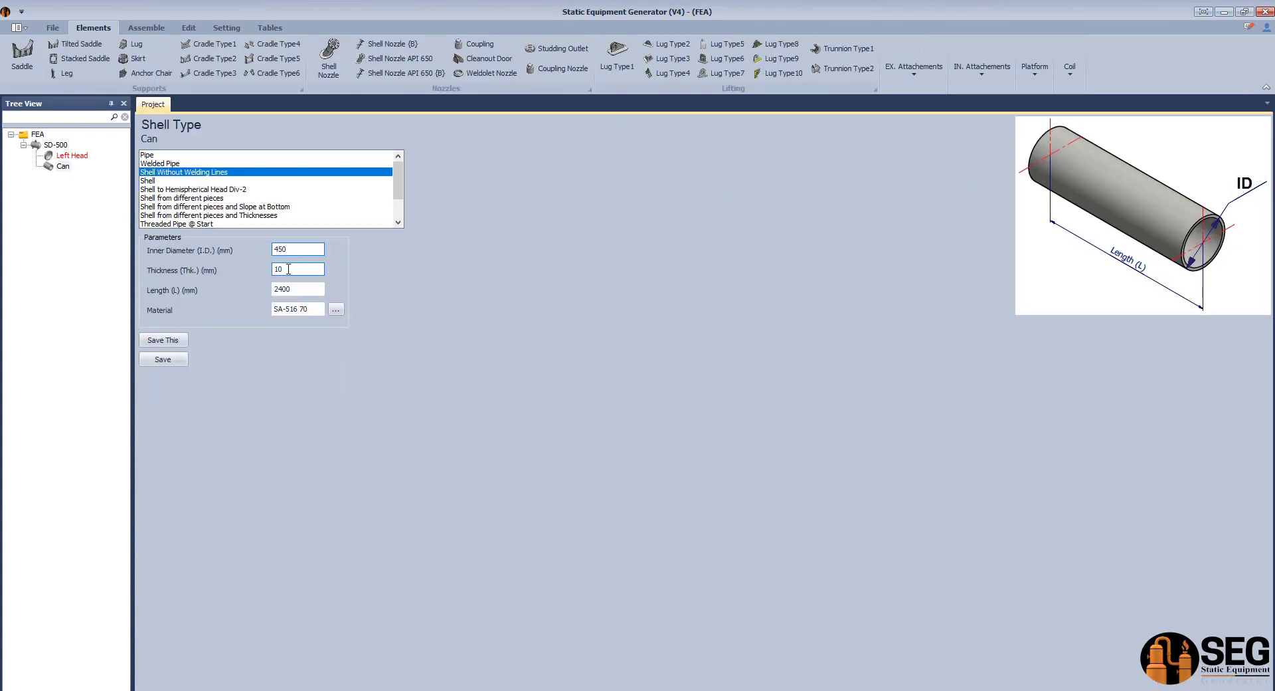
click(184, 360)
Step: Add a head named Right Head with the same parameters as Left Head, make it flipped, and save it
click(24, 55)
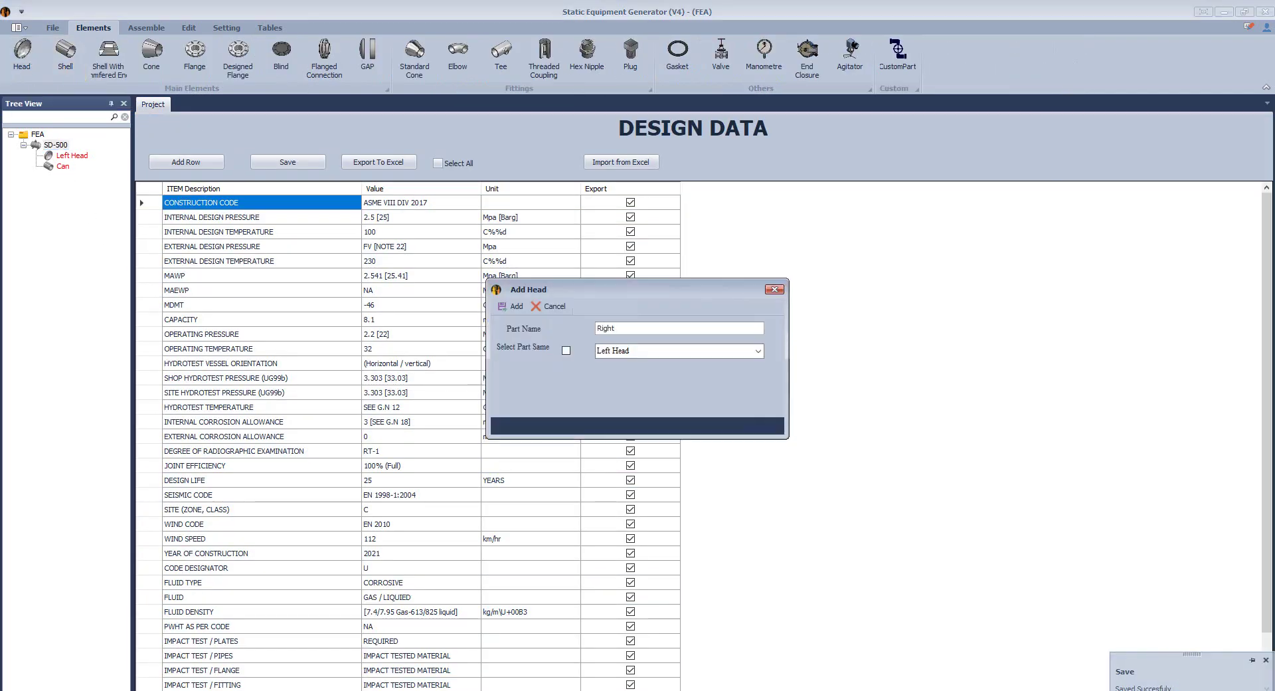
click(512, 306)
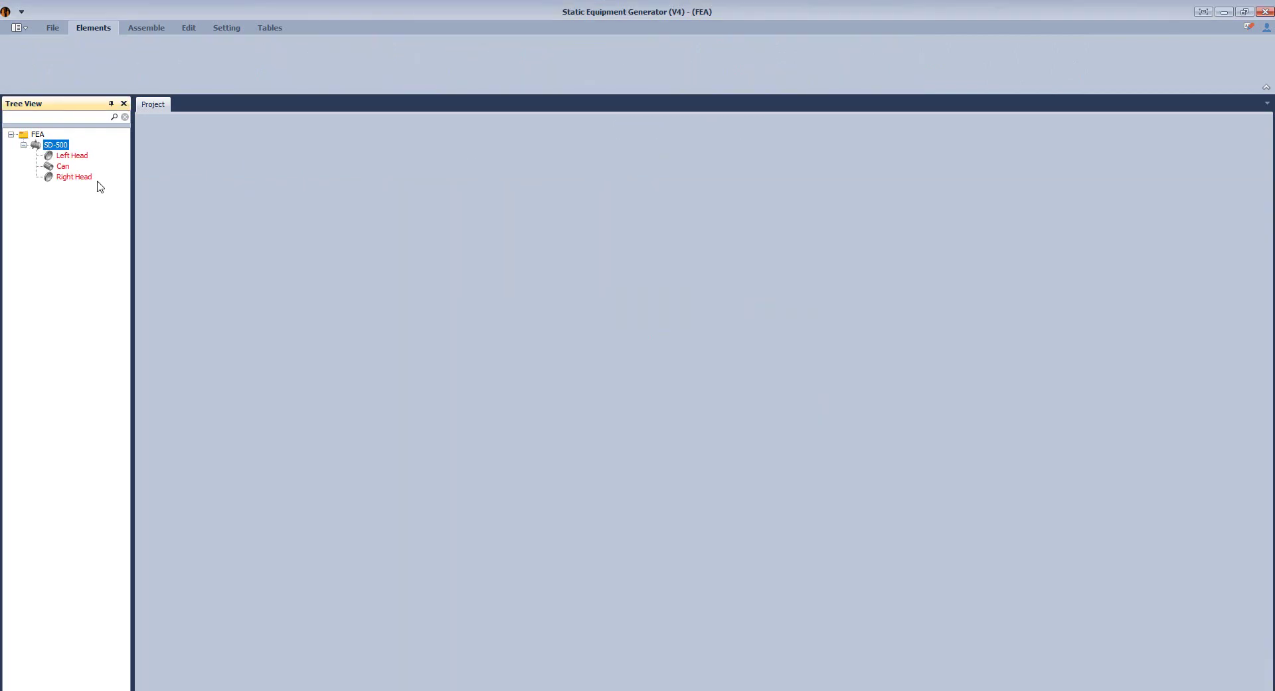
click(74, 177)
click(276, 408)
click(162, 458)
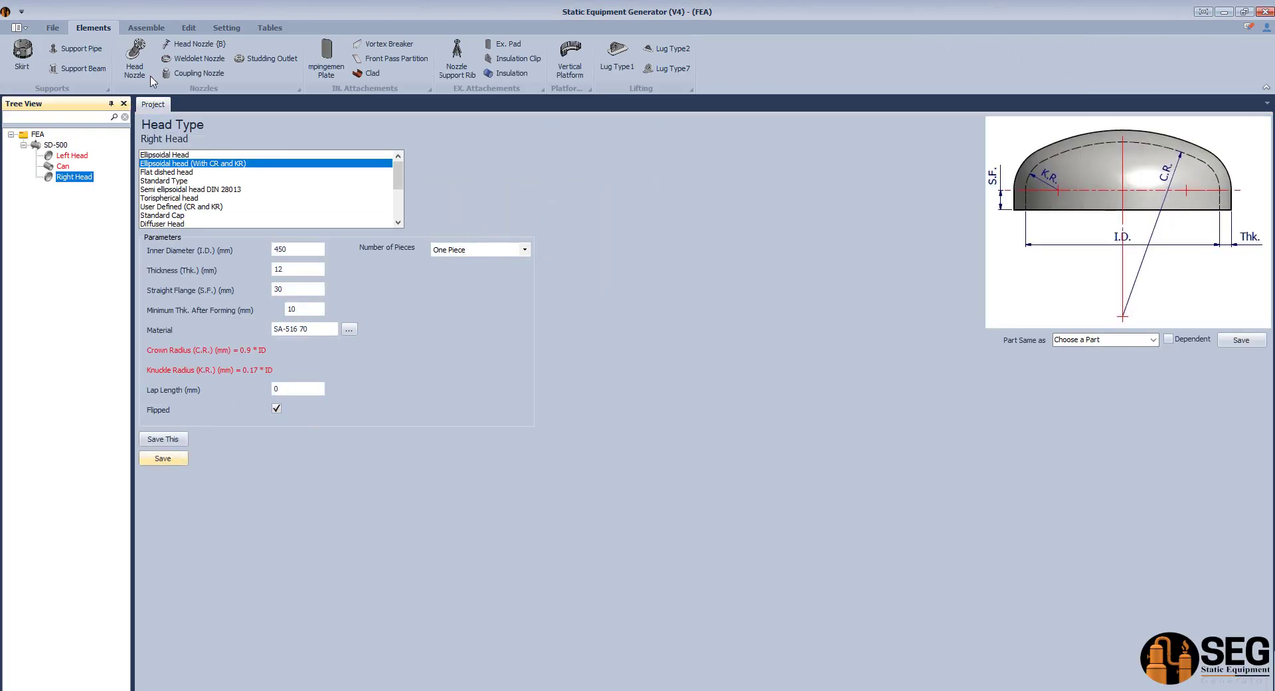
Step: Enable the parent and child previews in the application settings and save them
click(226, 27)
click(199, 60)
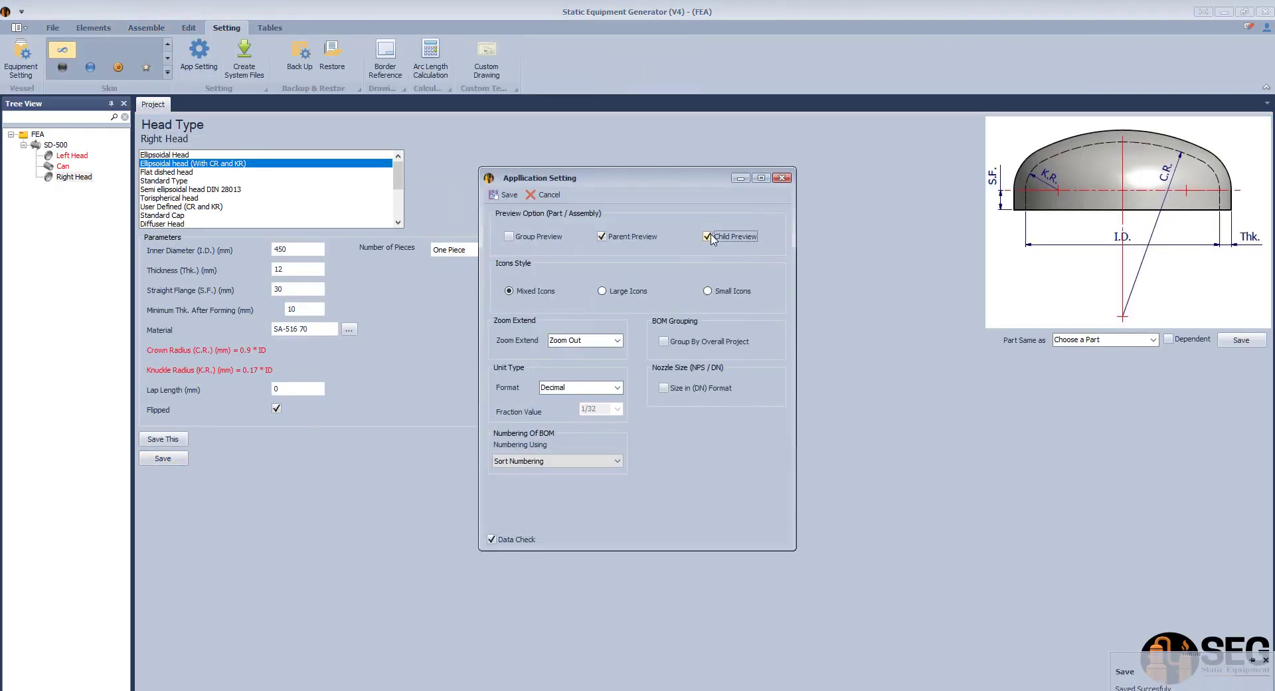
click(510, 194)
Step: Start the Inventor assembly of the vessel and switch to Autodesk Inventor
click(147, 28)
mouse_move(983, 690)
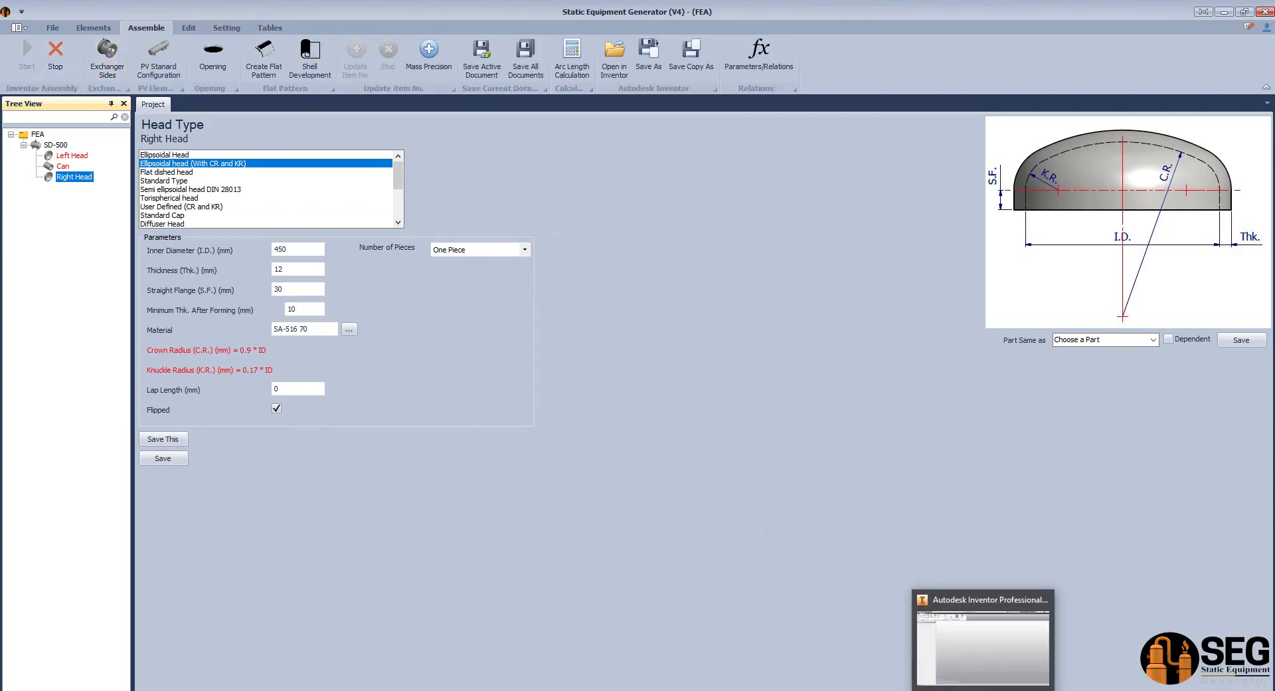
click(983, 648)
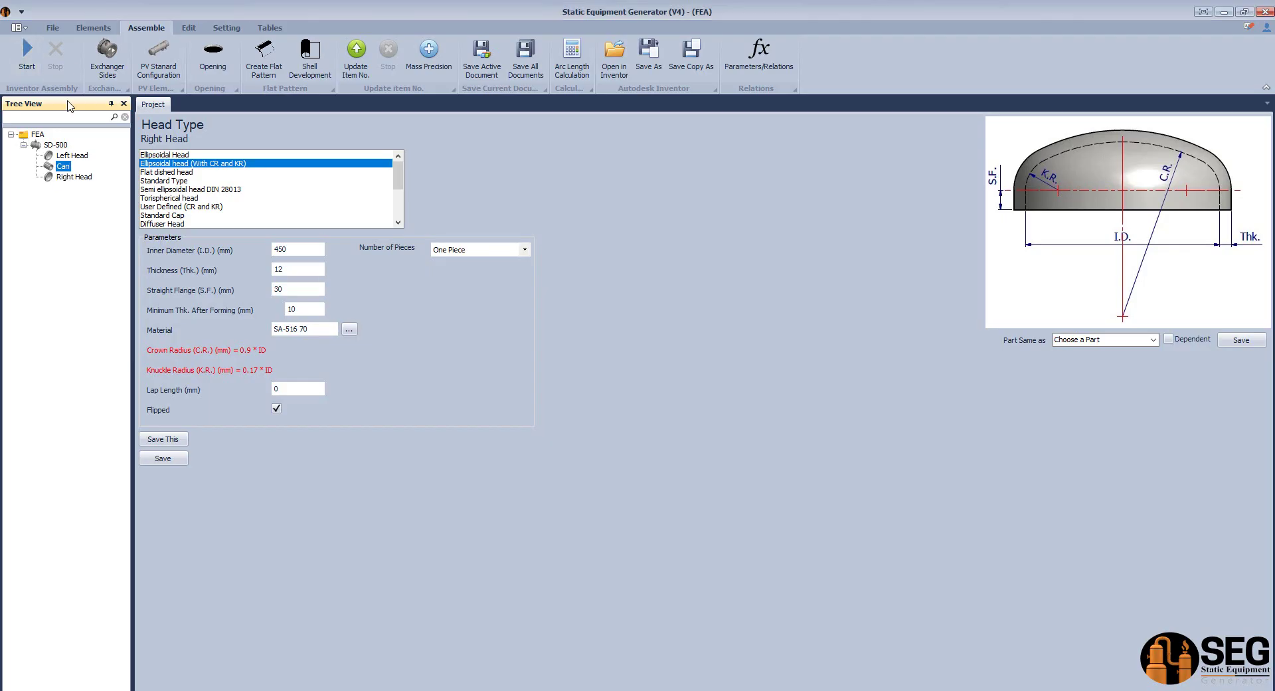
Step: Add a Cradle Type1 support named Left Support to the Can shell
click(93, 27)
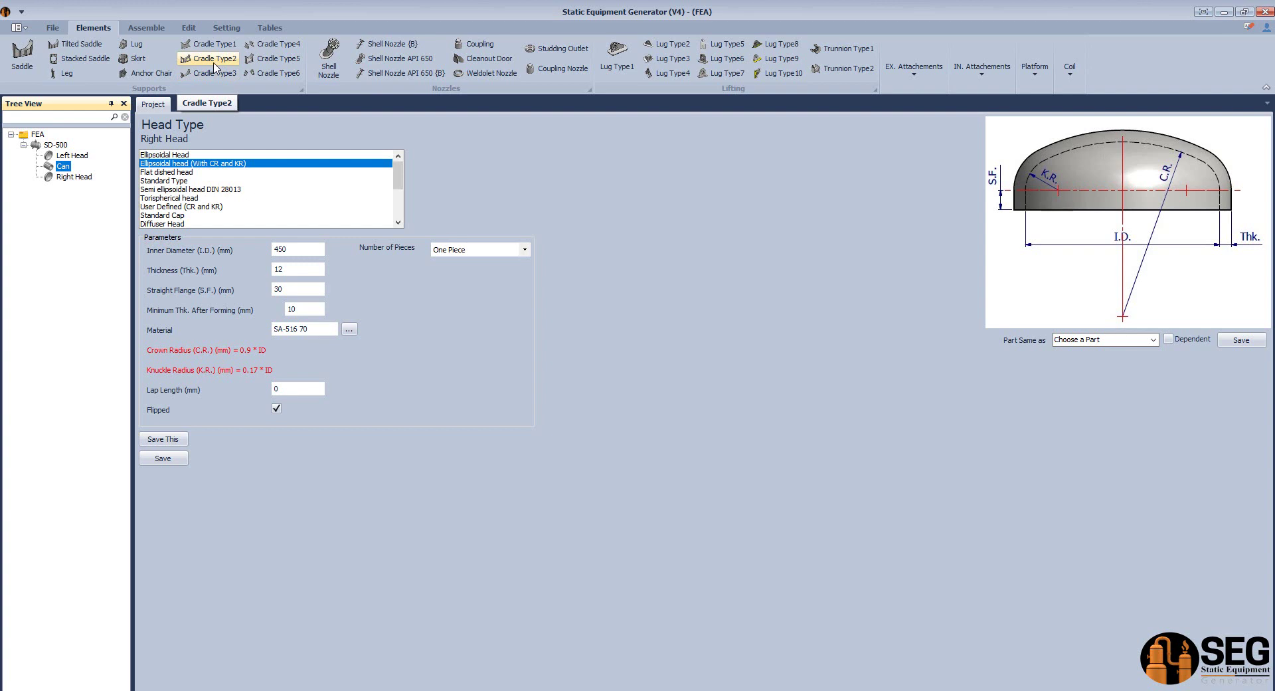
click(212, 44)
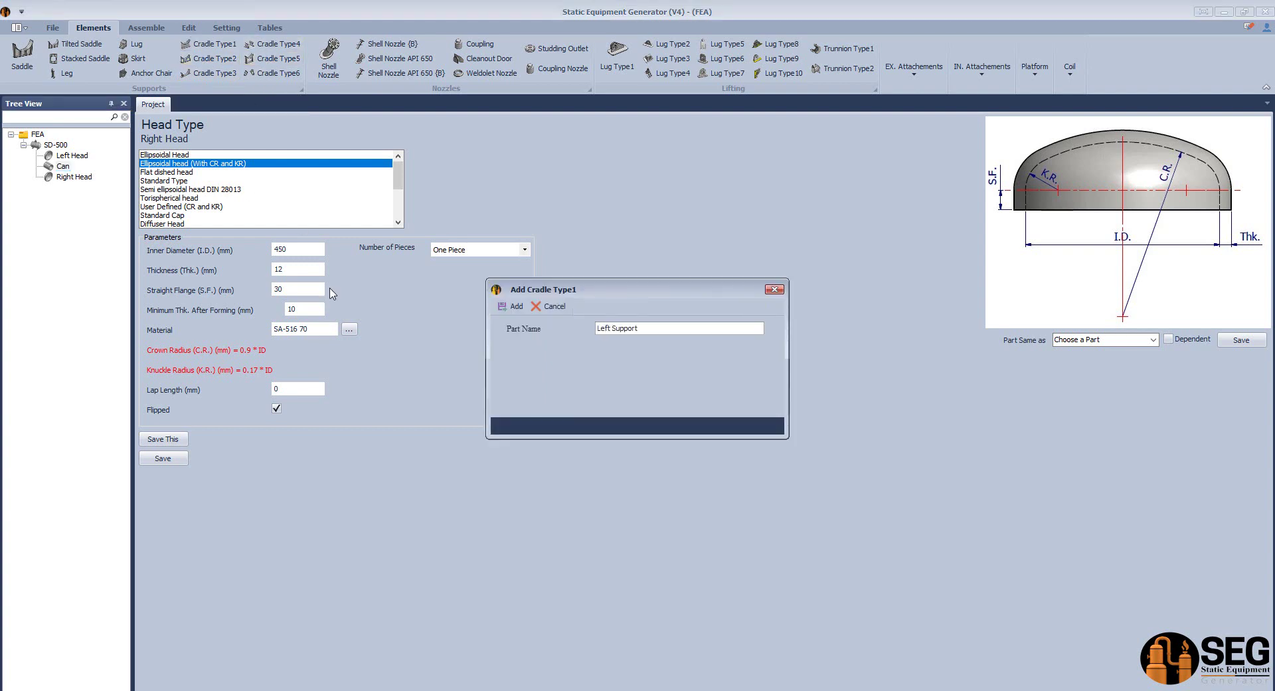
text(Left Support)
key(Return)
Step: Configure Left Support with base length 350, dimension B 400, top width 100, an active wear plate and location 100 mm, and save it
click(90, 177)
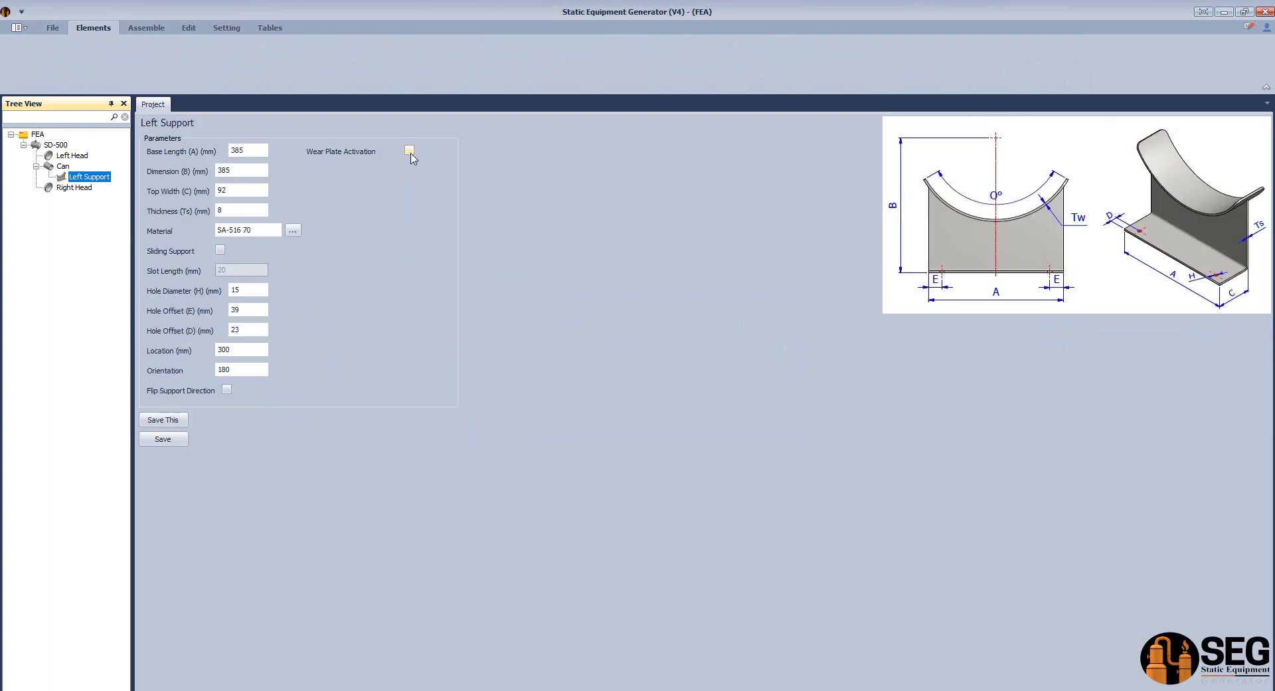
click(410, 151)
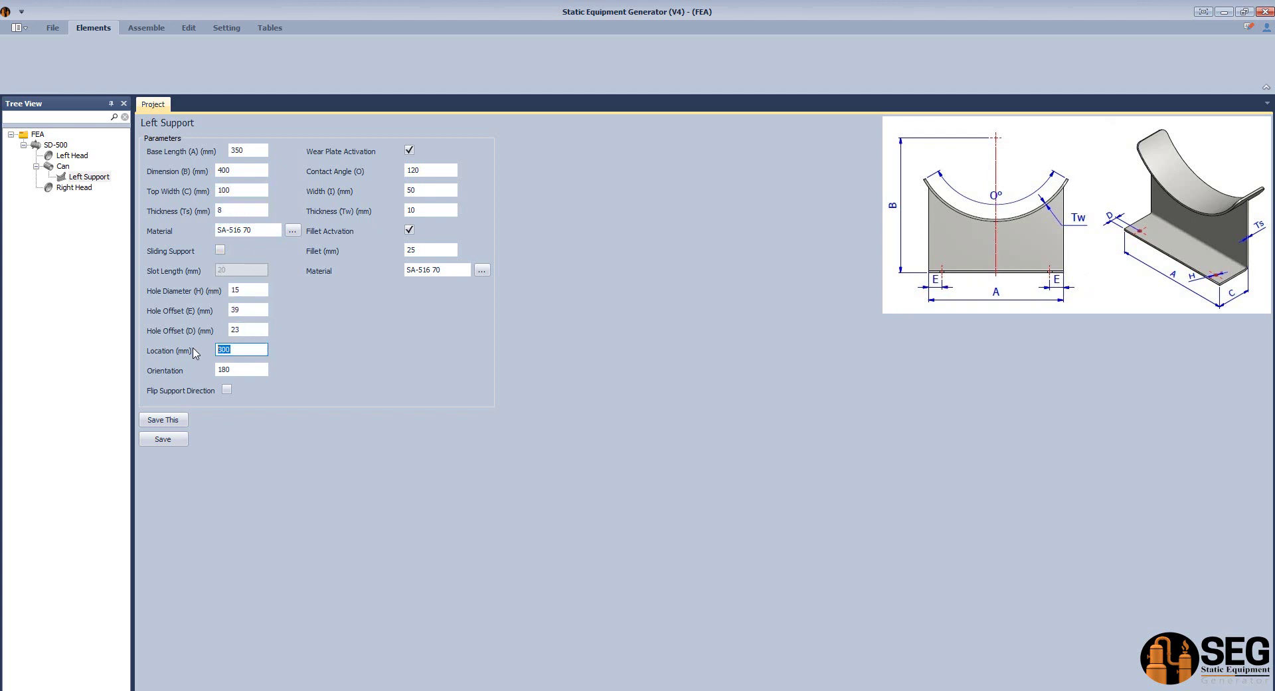
click(164, 439)
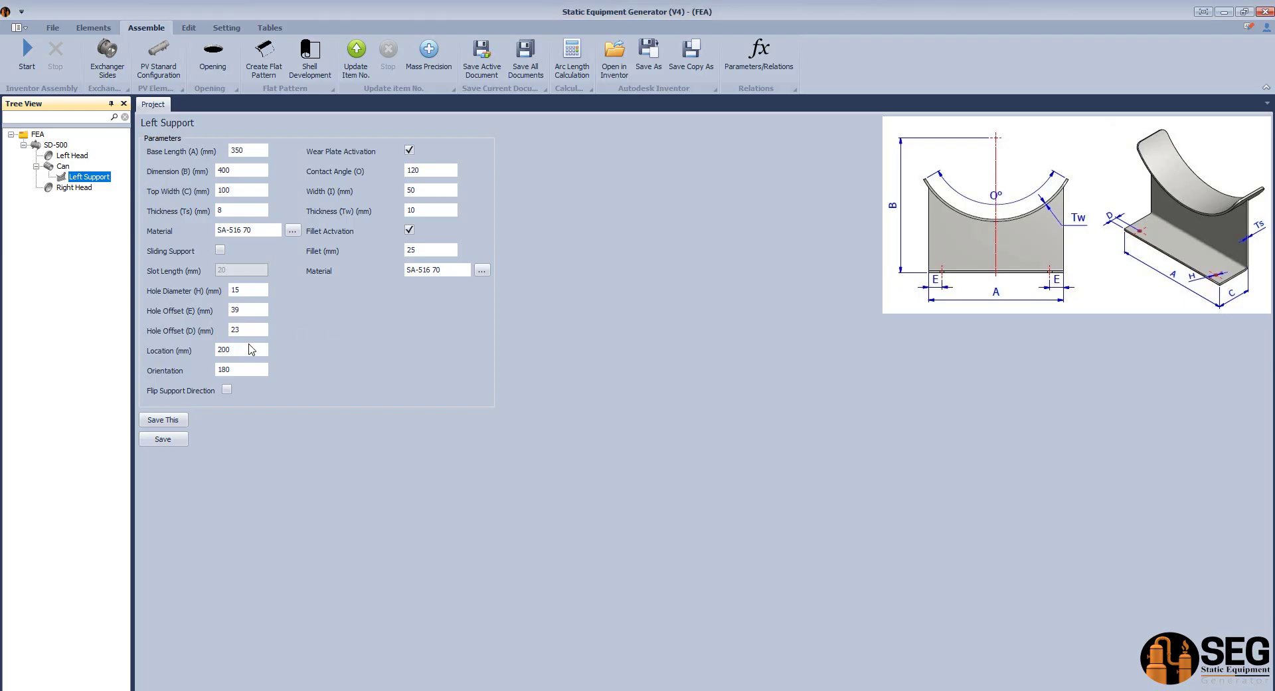
drag(250, 348, 184, 344)
click(169, 438)
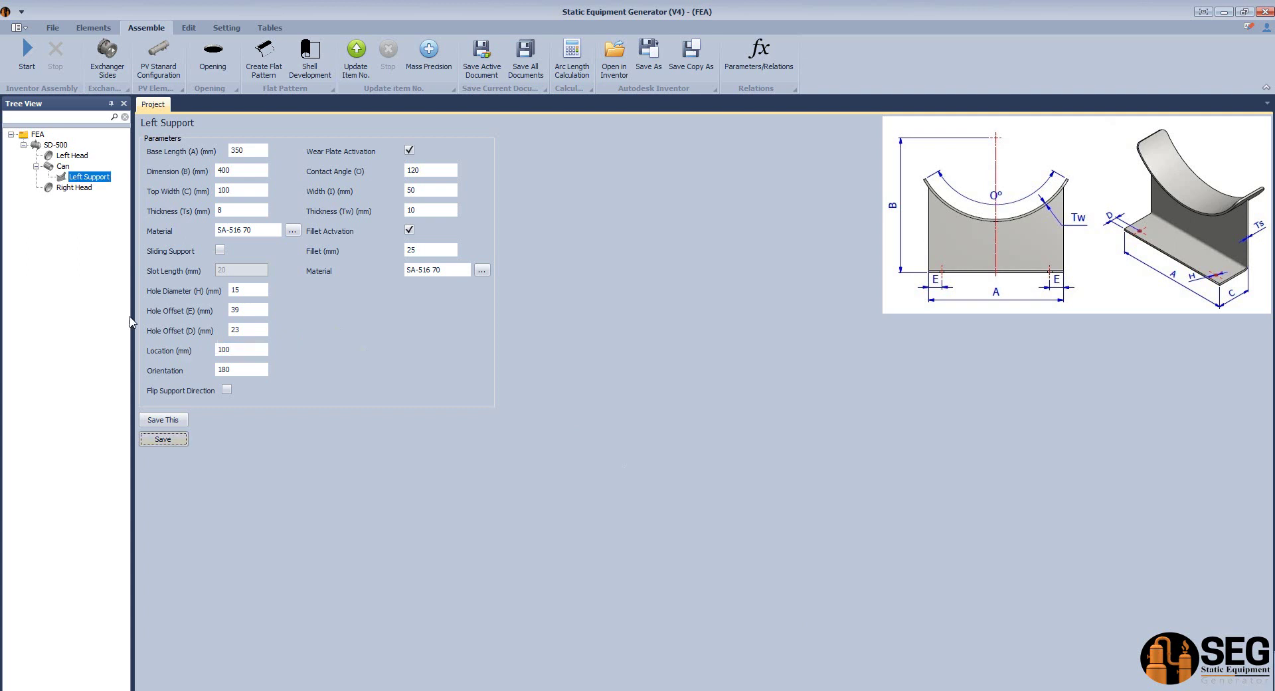
Step: Add a Cradle Type1 named Right Support matching Left Support, with location 500 mm and flipped support direction, and save it
click(93, 27)
click(214, 44)
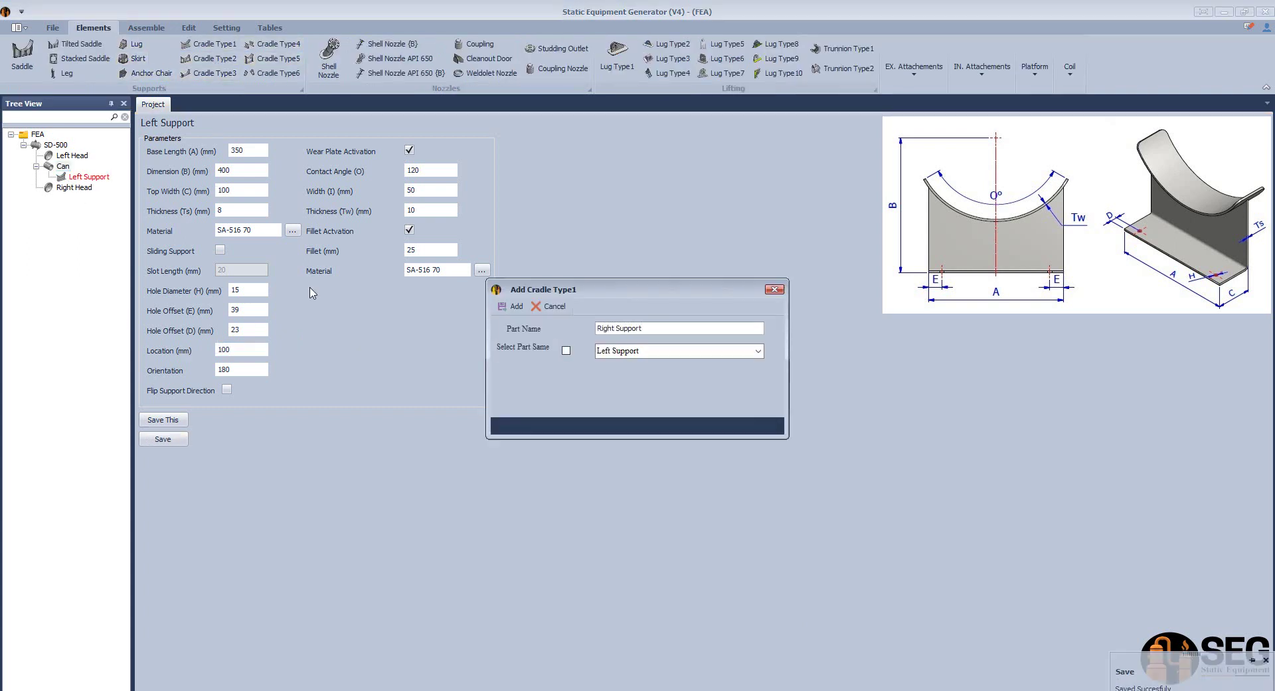
click(566, 350)
click(512, 306)
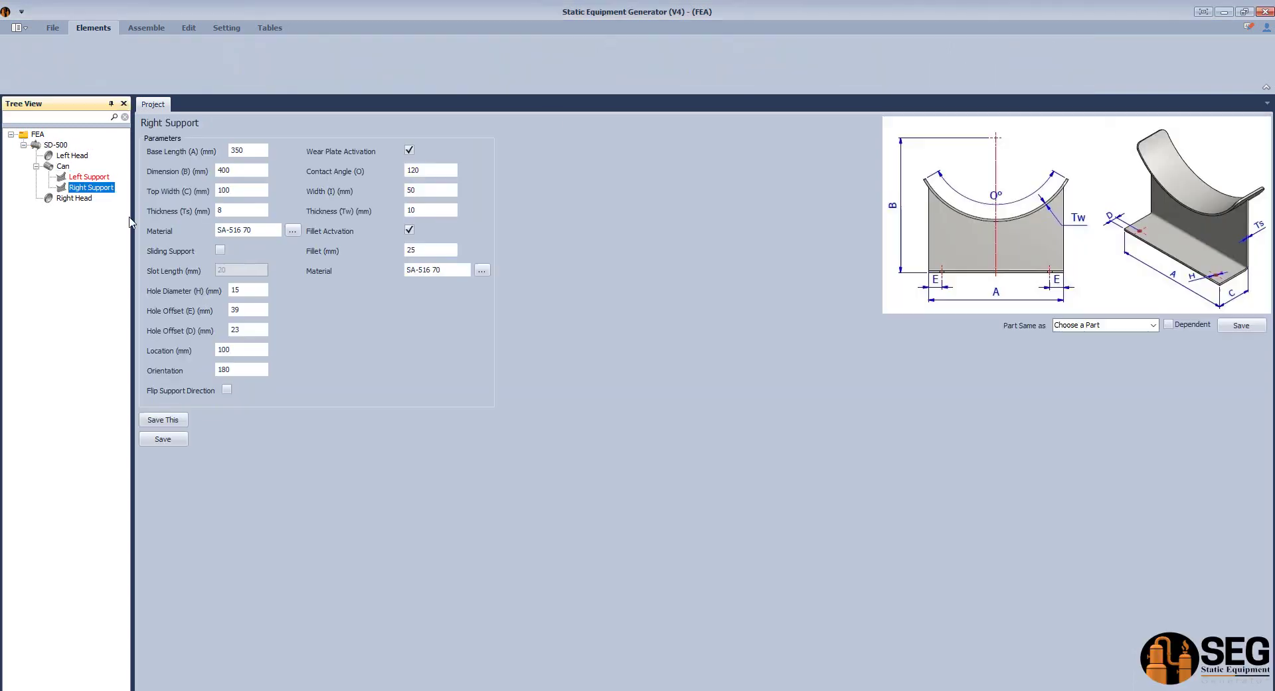
click(169, 439)
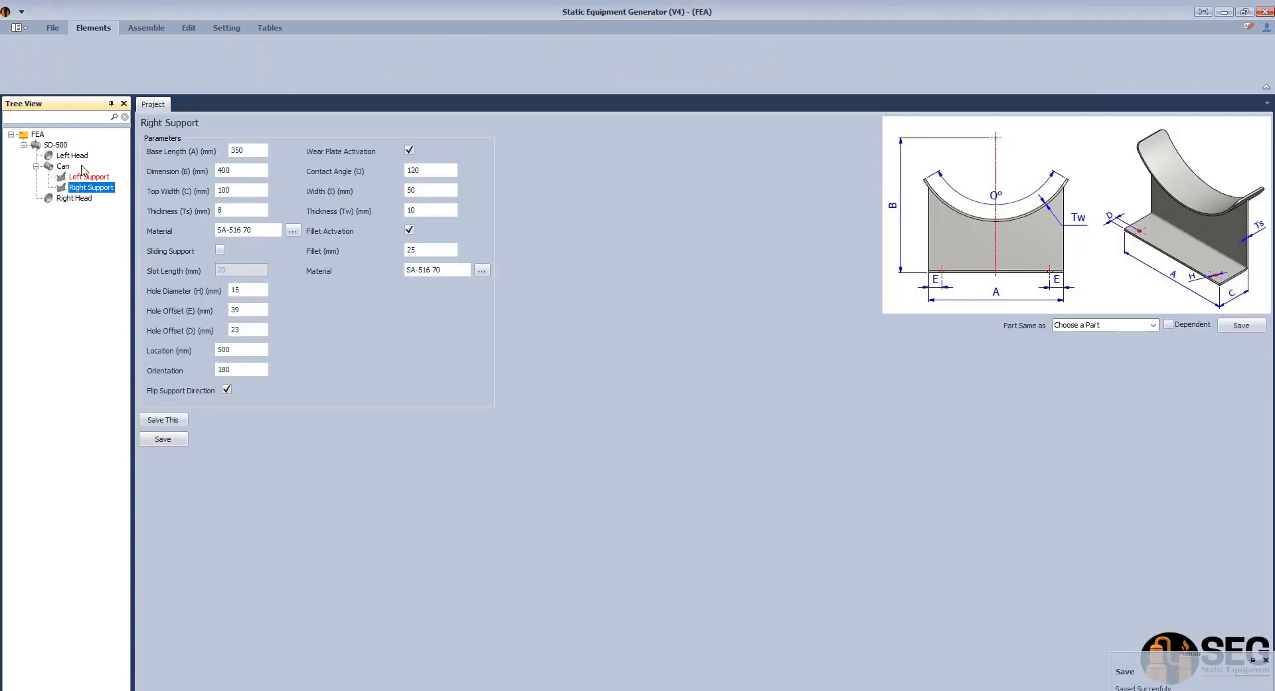
Step: Add head nozzle N1 to Left Head as LWN Connected to Head with rating 300, size 4 and centreline offset 0, and save it
click(137, 59)
text(N1)
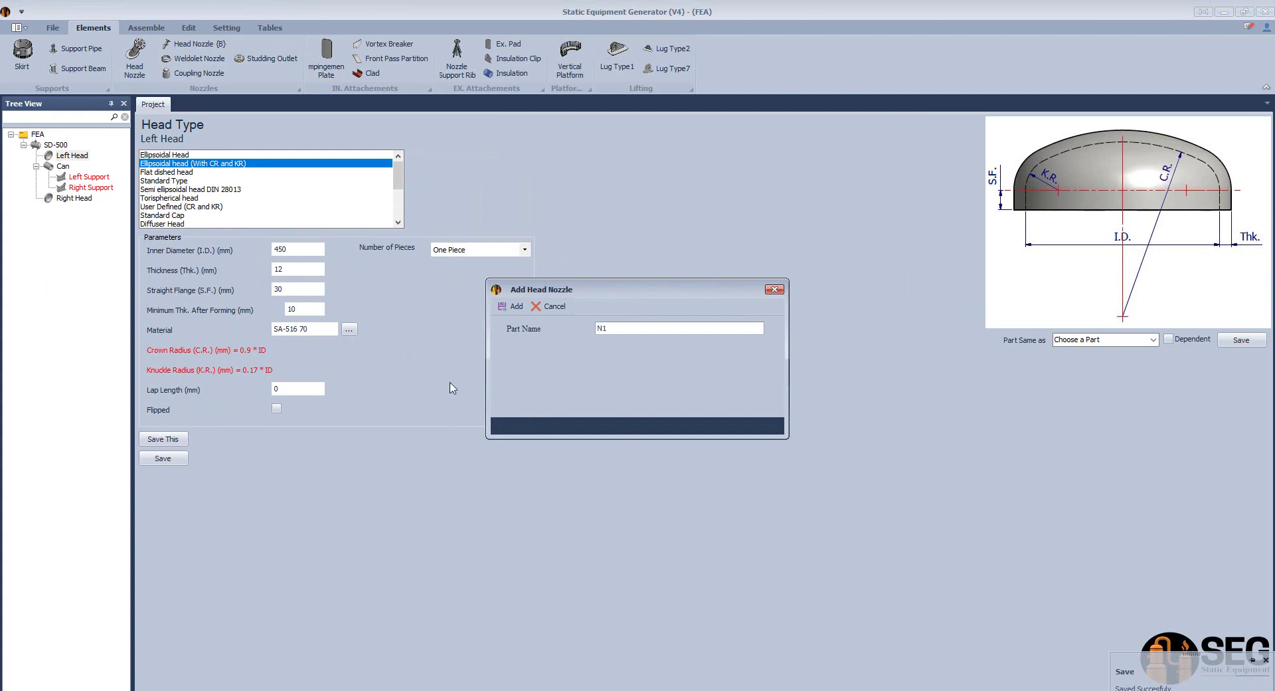
click(511, 306)
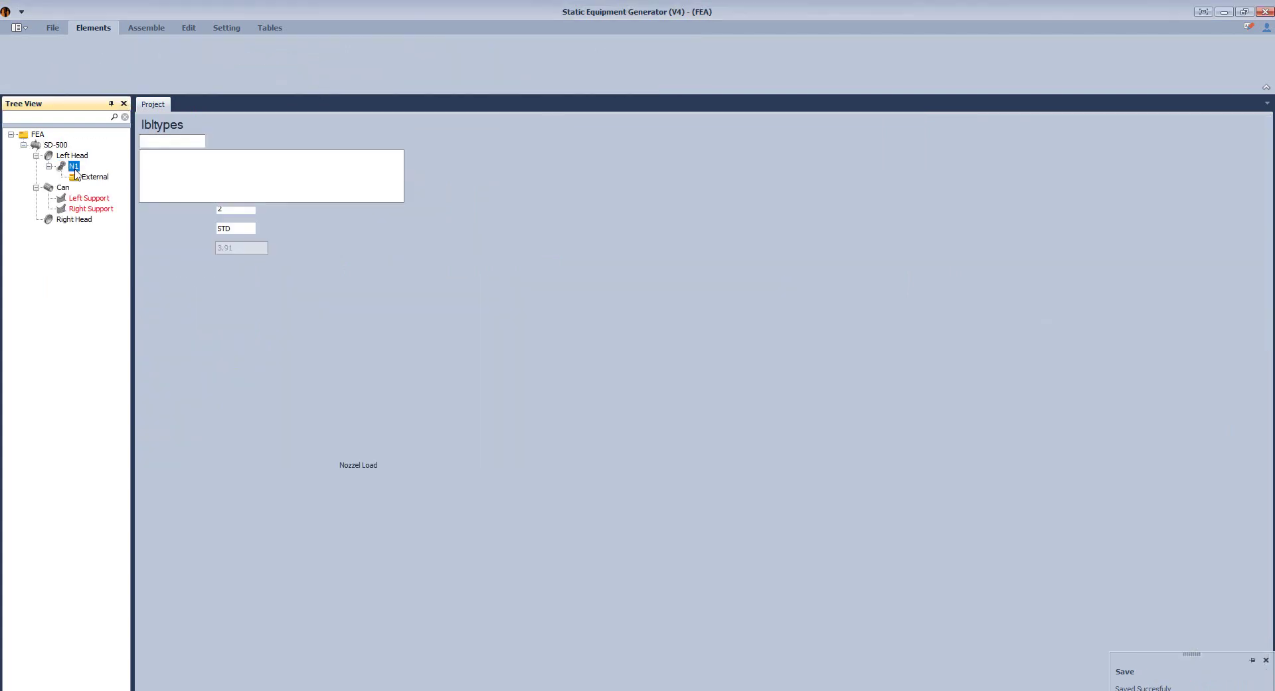
click(203, 173)
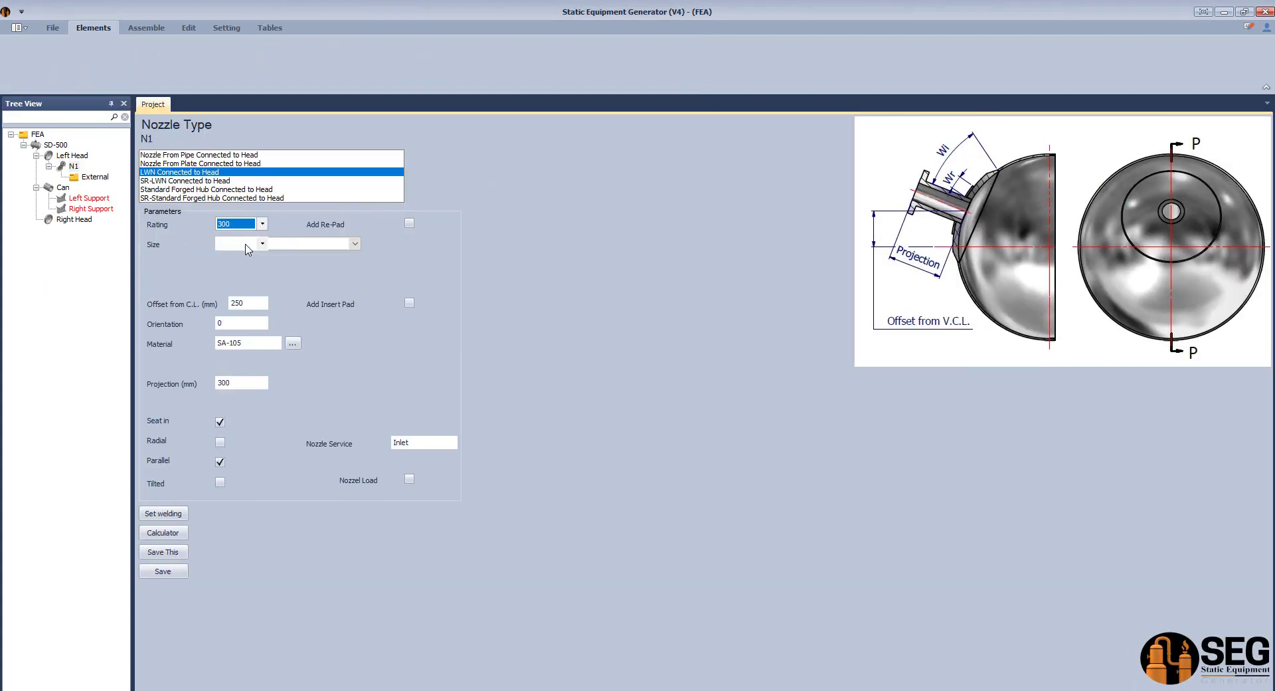
click(245, 244)
click(239, 334)
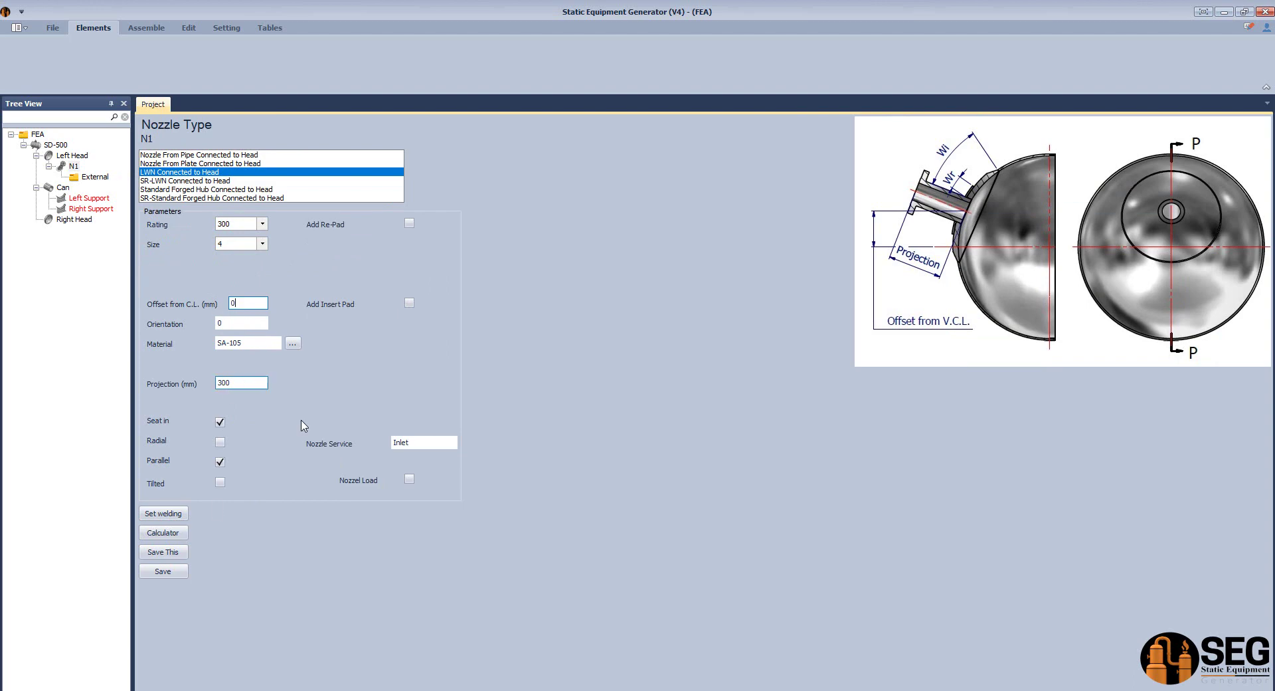
click(163, 571)
Step: Calculate nozzle N1's projection for 400 mm from the V.C.L., apply the result and save the nozzle
click(162, 533)
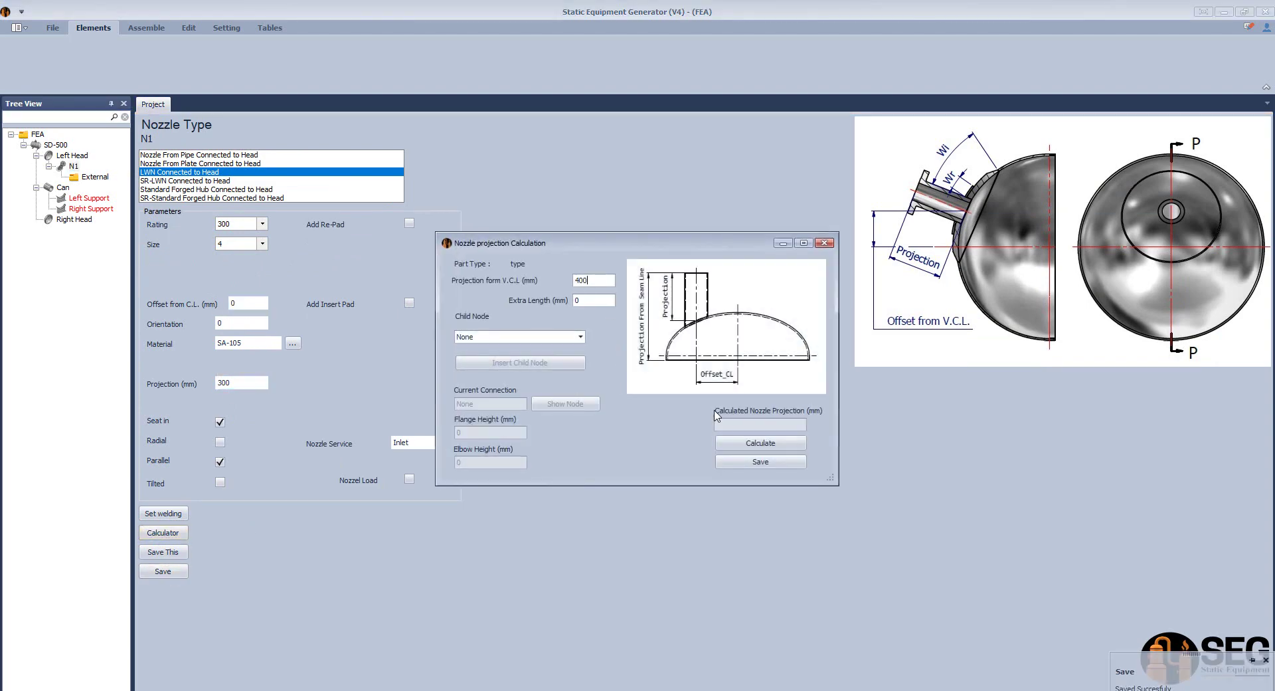
click(753, 443)
click(768, 463)
click(163, 571)
Step: Add a head nozzle named N2 to Right Head
click(63, 220)
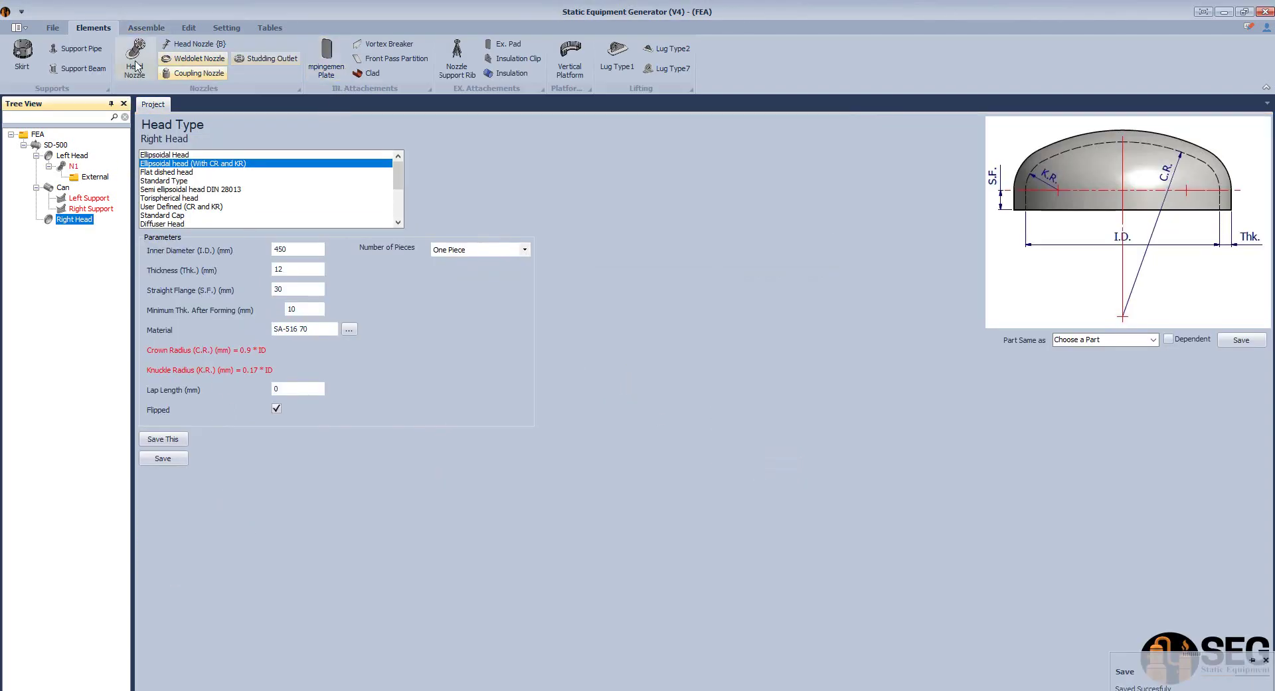
click(135, 60)
click(513, 307)
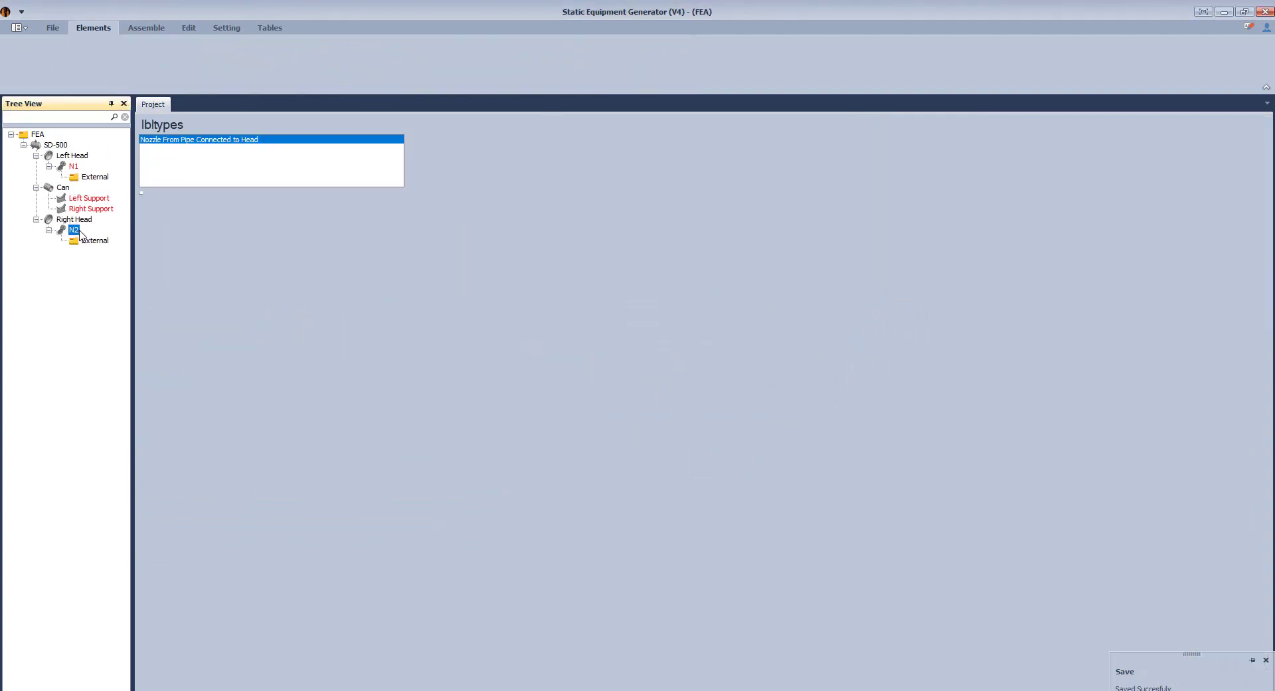
Step: Set nozzle N2 to size 4 and schedule 160 with a Re-Pad and a 120 mm offset from the centreline, and save it
click(262, 224)
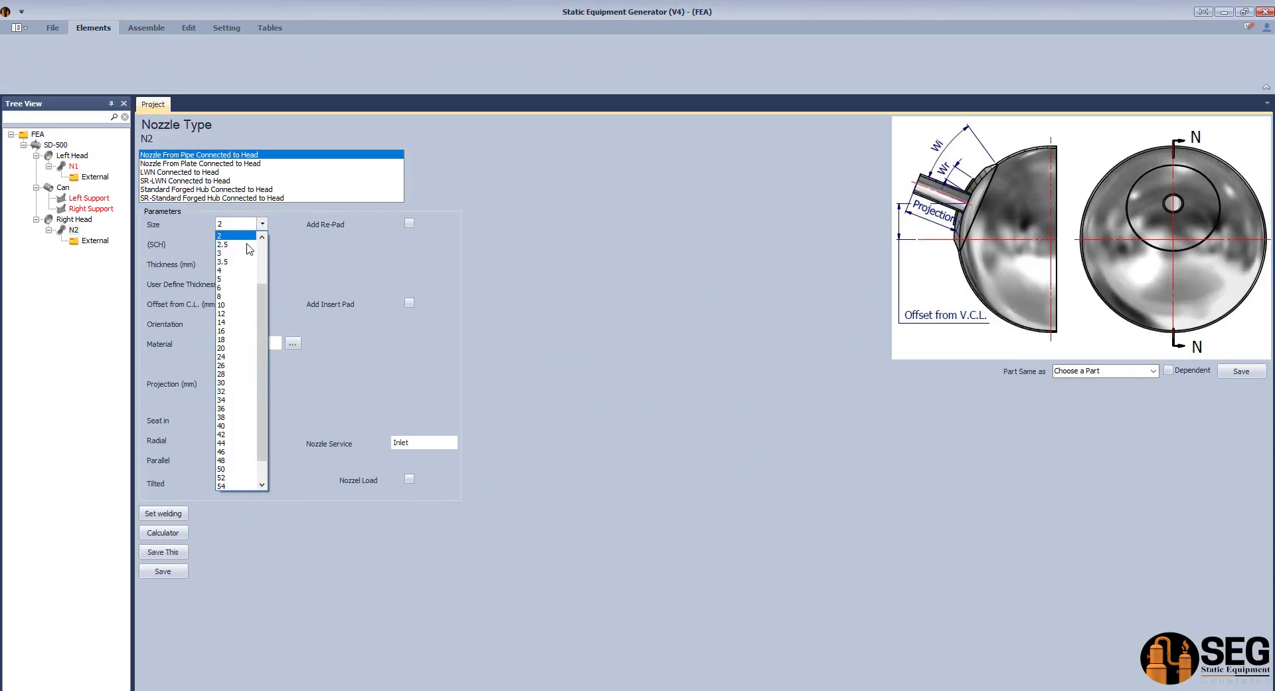
click(232, 275)
click(410, 224)
click(261, 243)
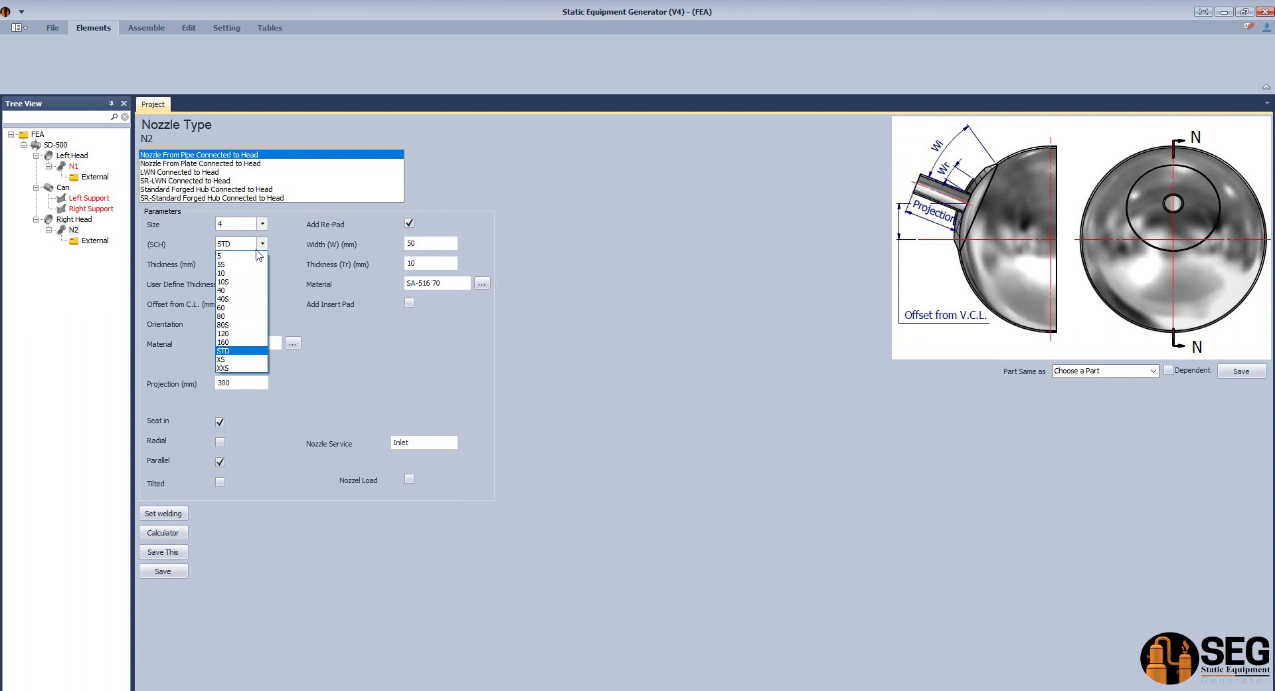
click(237, 342)
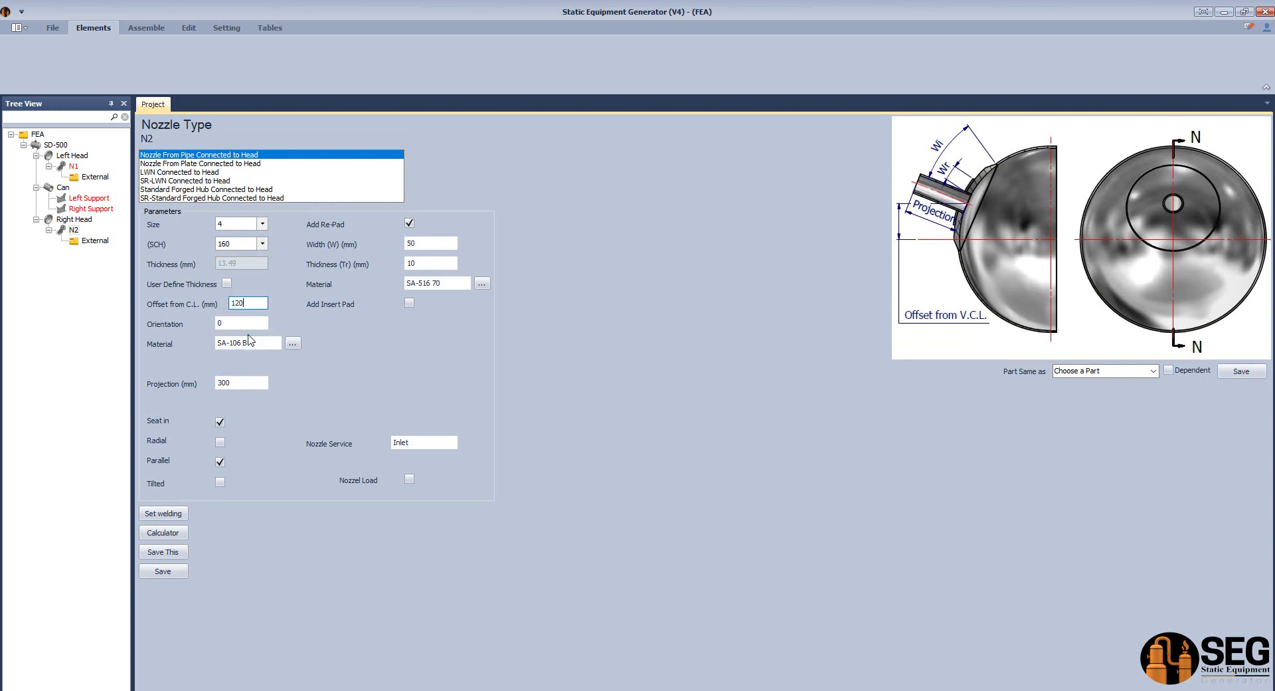
click(174, 570)
Step: Add a flange named N2-Flange to nozzle N2's External node and open its parameters
click(93, 27)
click(197, 55)
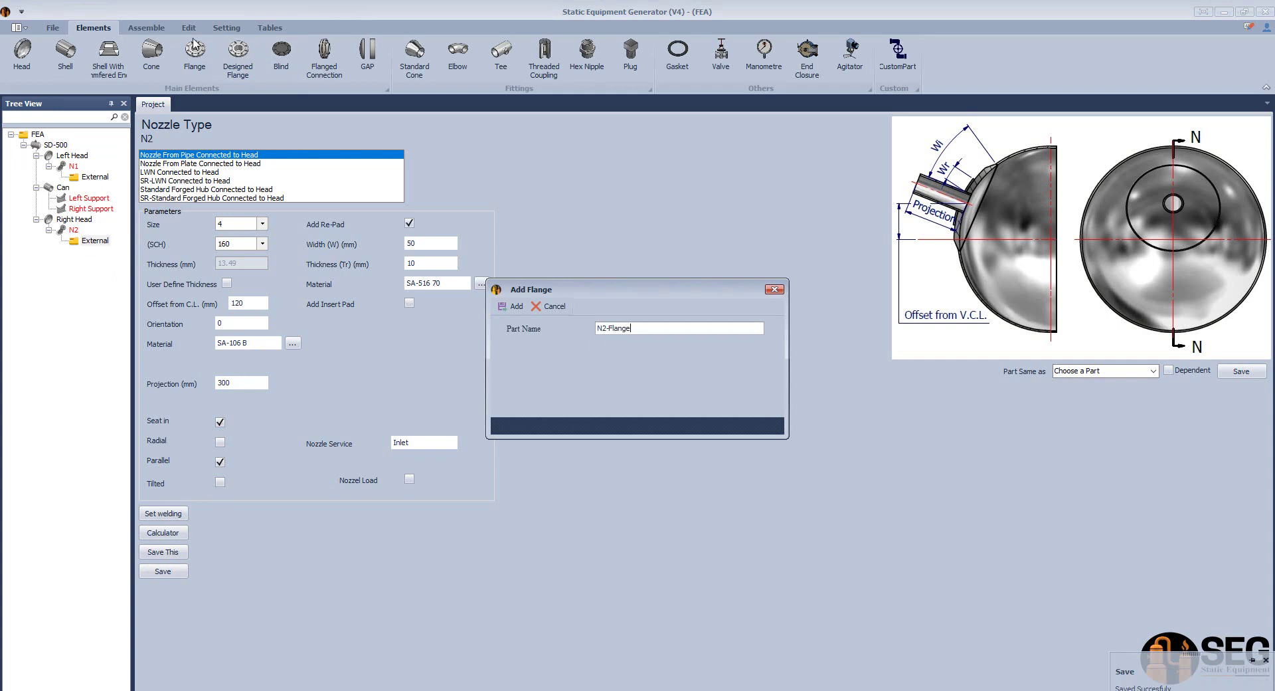
click(516, 310)
click(114, 252)
Step: Set N2-Flange to type WN-RF ASME B16.5 with rating 300, size 2 and pipe schedule 160, and save it
click(174, 199)
click(319, 253)
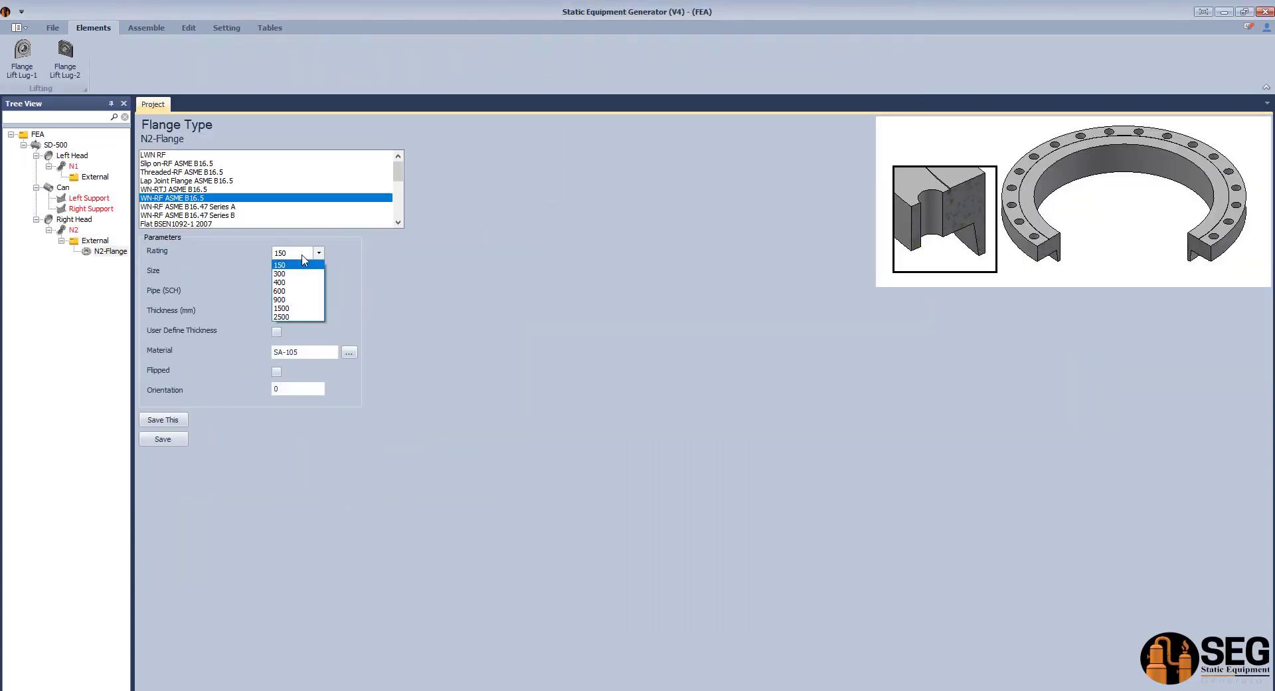
click(293, 275)
click(295, 274)
click(292, 330)
click(296, 292)
click(290, 379)
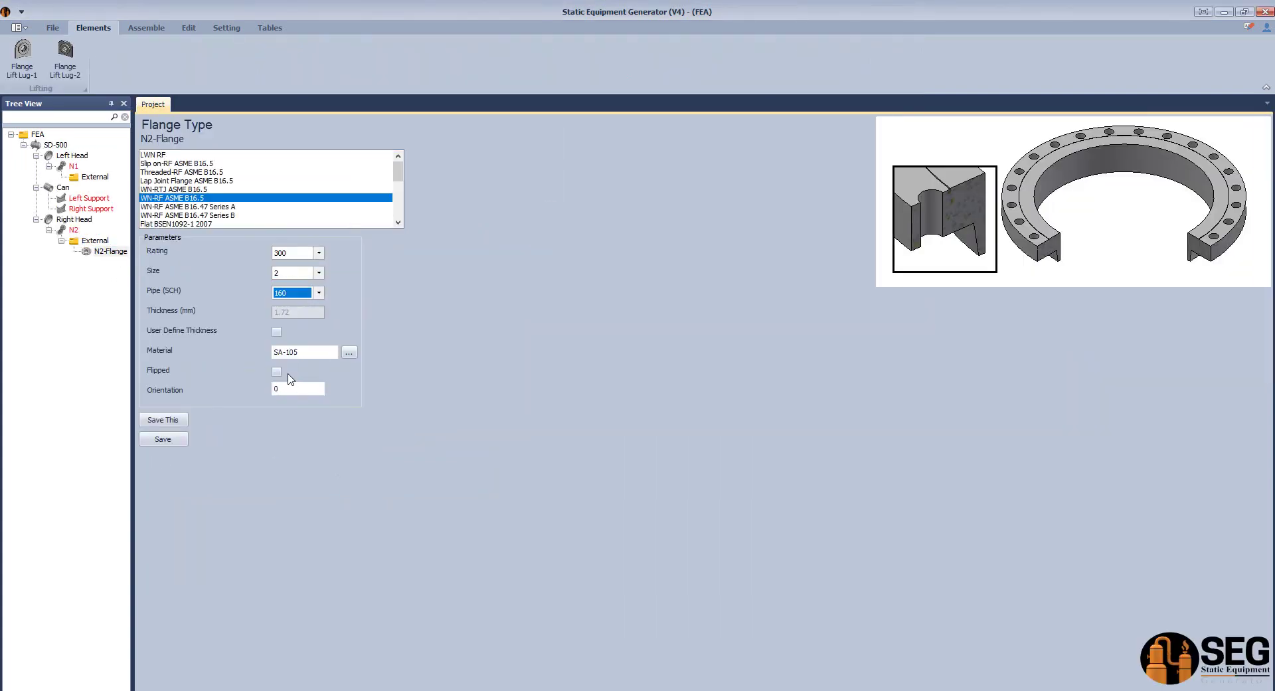
click(163, 439)
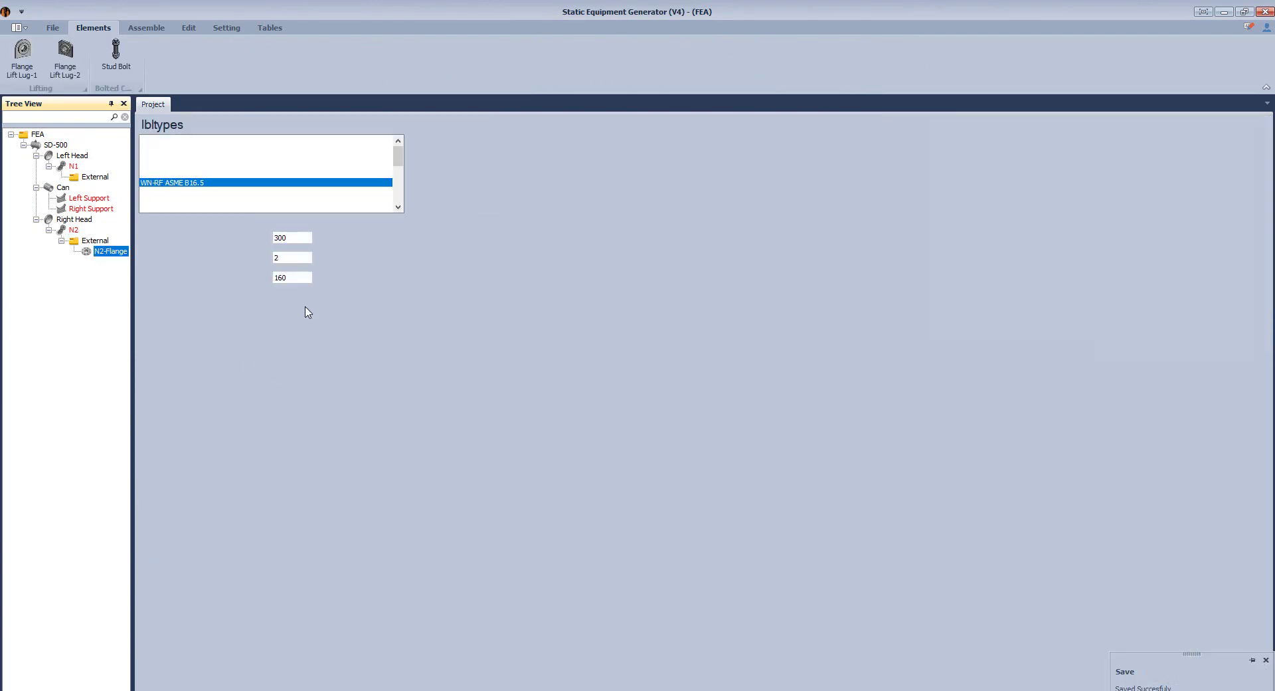
Step: Set N2-Flange's size to 4 and save the flange again
click(296, 253)
click(279, 273)
click(319, 272)
click(291, 374)
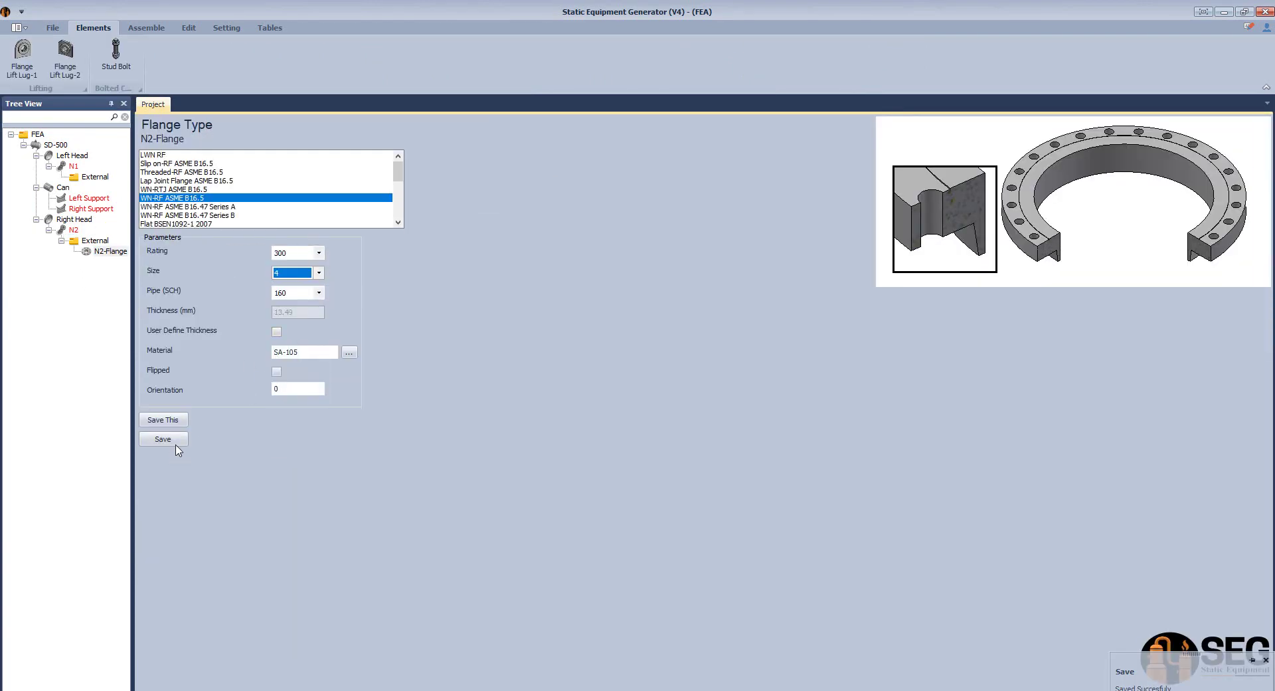
click(163, 439)
Step: Calculate nozzle N2's projection from the V.C.L. with its flange, apply the result and save the nozzle
click(73, 230)
click(163, 533)
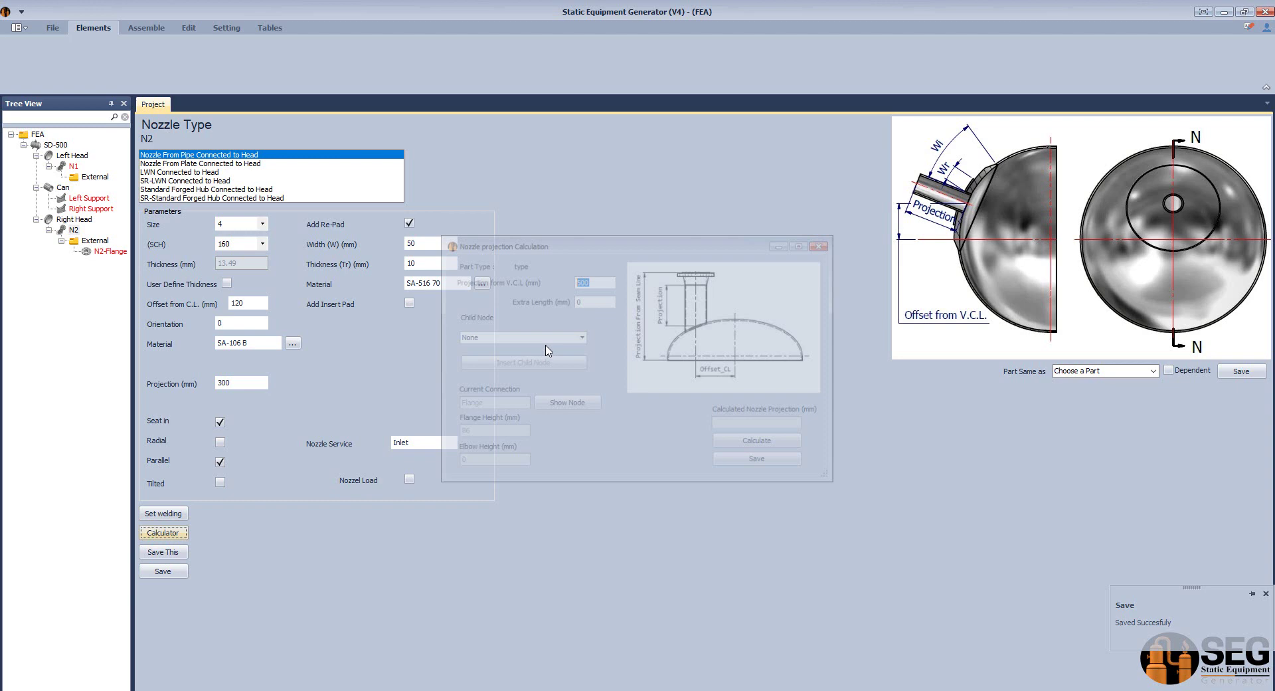
click(760, 444)
click(760, 462)
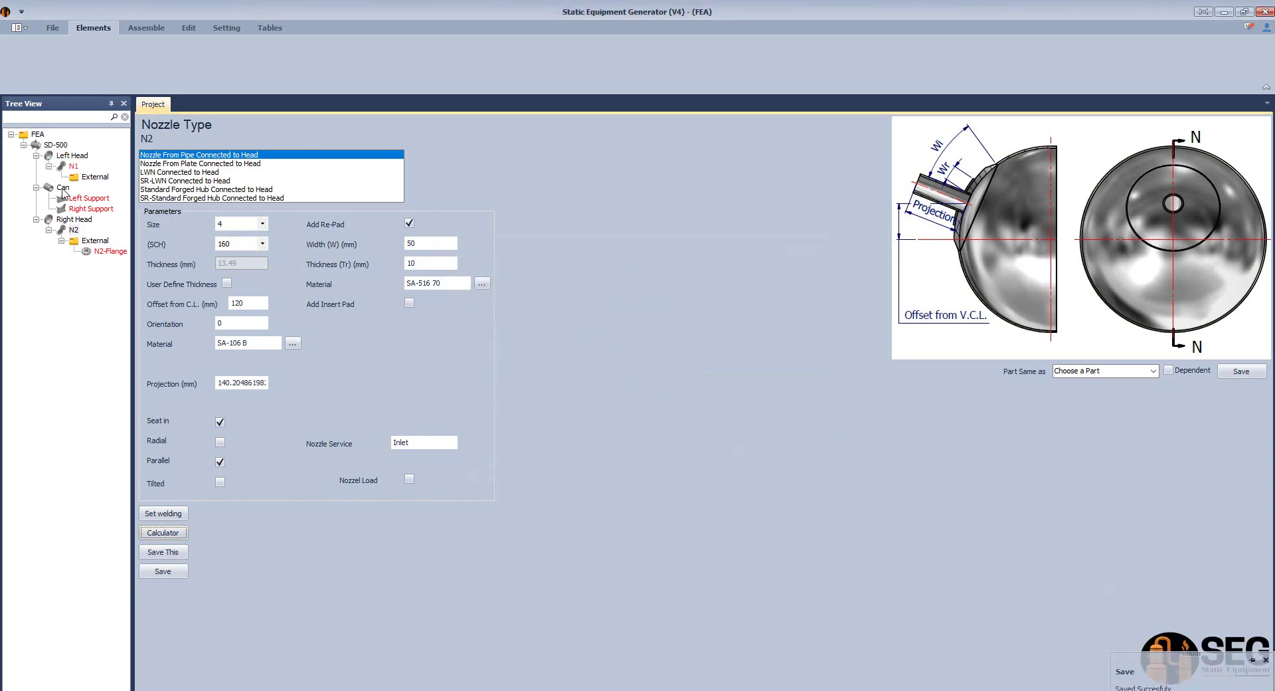
Step: Add a shell nozzle named N3 to Can
click(93, 27)
click(330, 59)
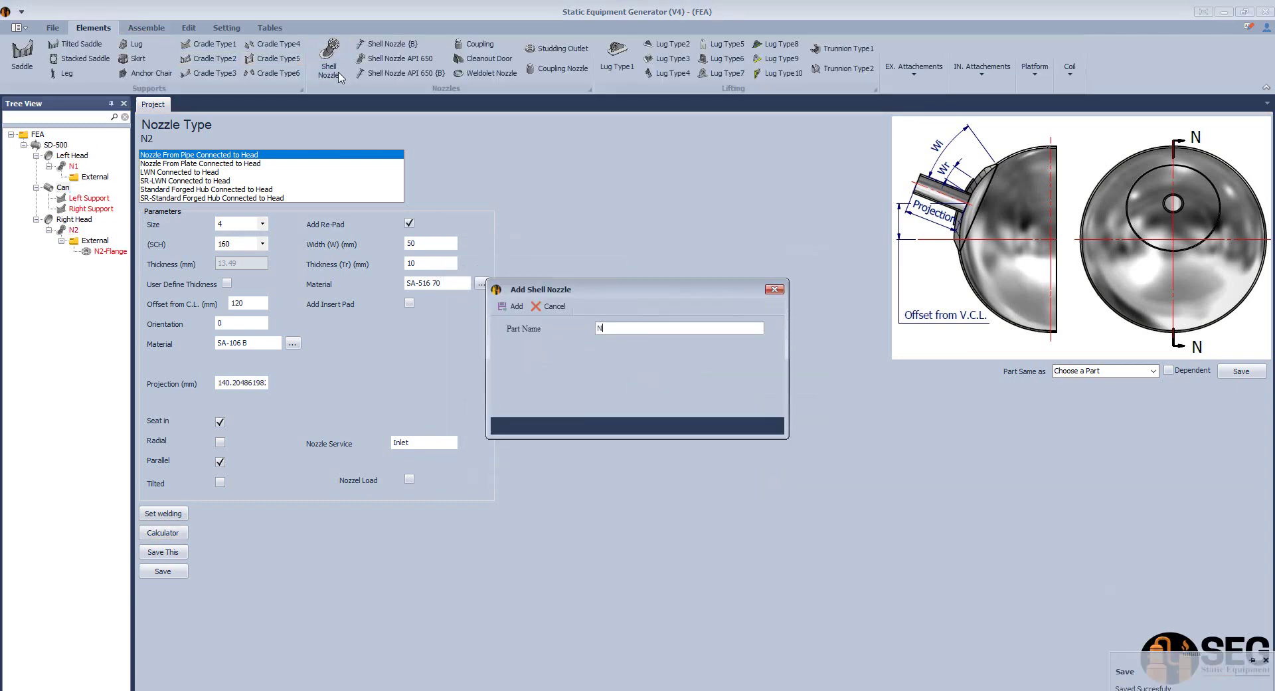
text(N3)
click(512, 306)
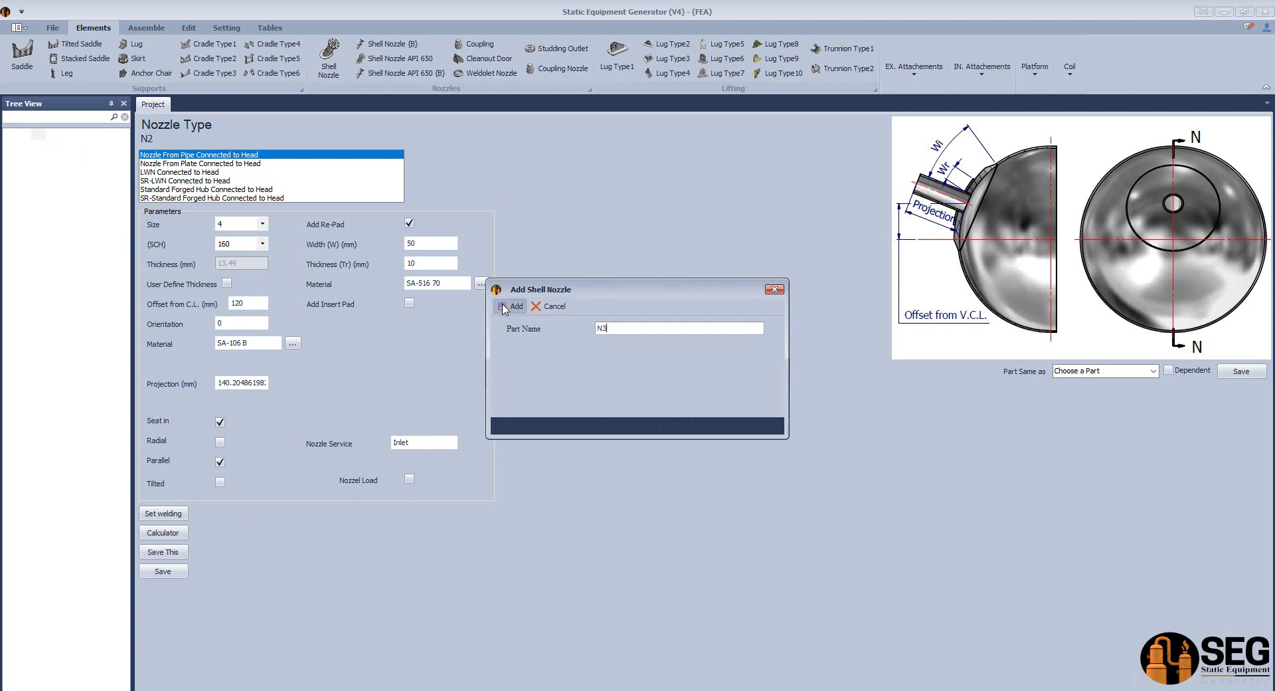
Step: Configure and save N3 as Standard Hillside Forged Hub Connected to shell with size 6, SCH 80, location 300, hub height 100 and bevel height 30
click(75, 221)
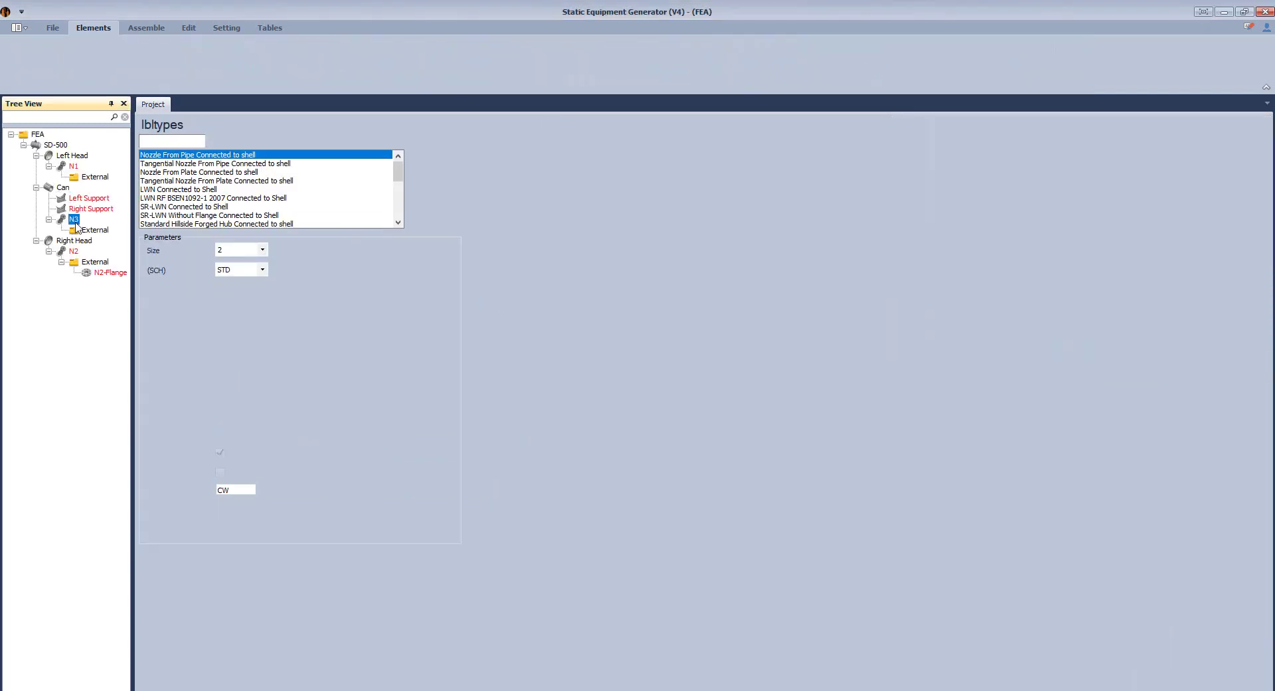
scroll(187, 202, down, 2)
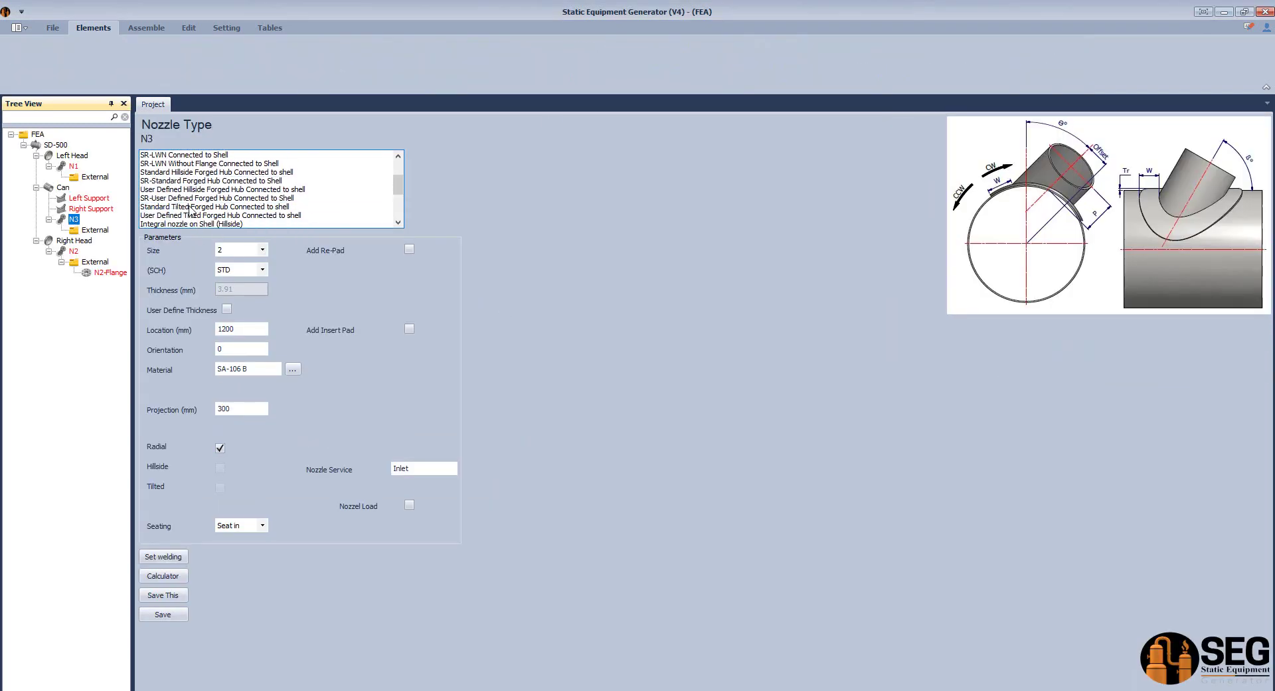
click(173, 173)
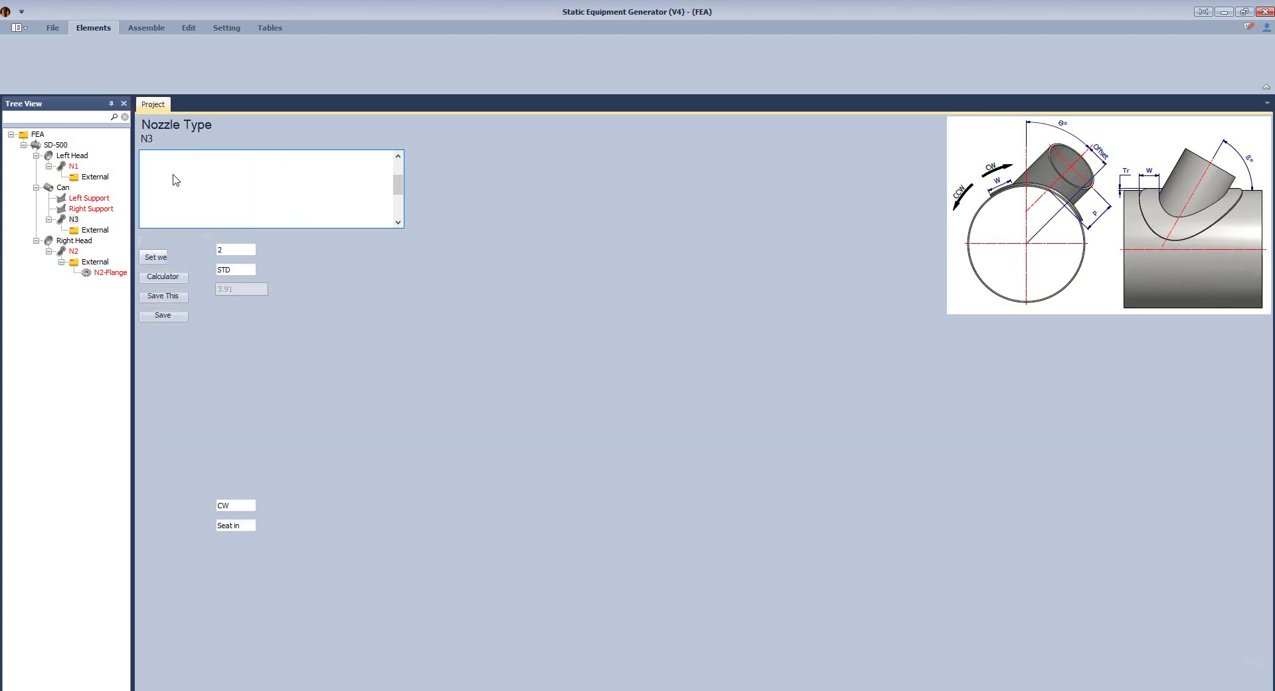
click(251, 249)
click(229, 314)
click(245, 270)
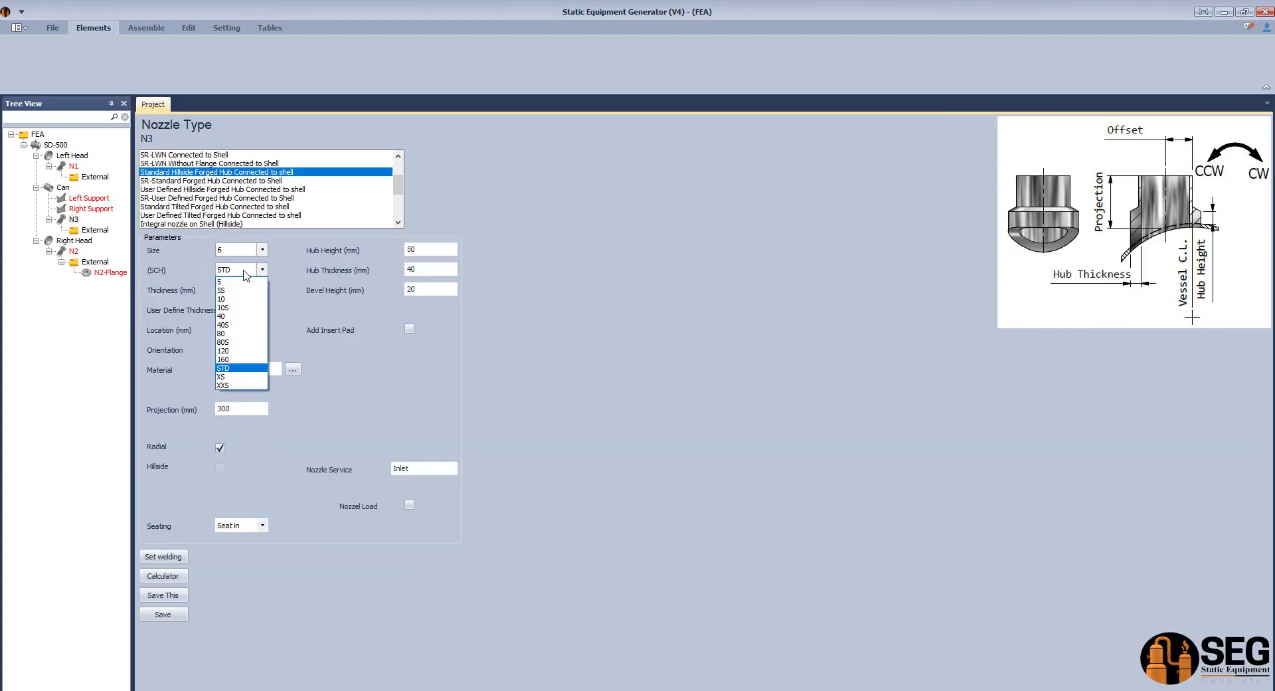
click(222, 317)
click(249, 270)
click(233, 332)
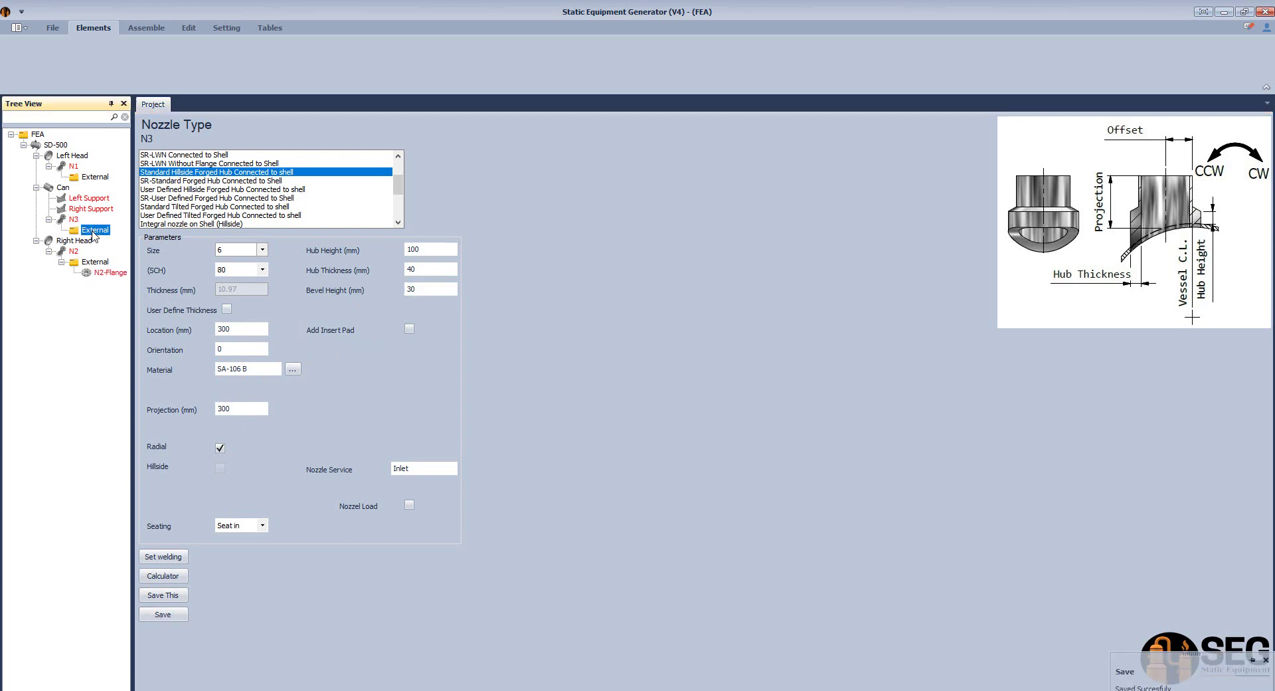
Step: Add a flange named N3-Flange to nozzle N3's External node
click(93, 27)
click(194, 53)
text(N3-Flange)
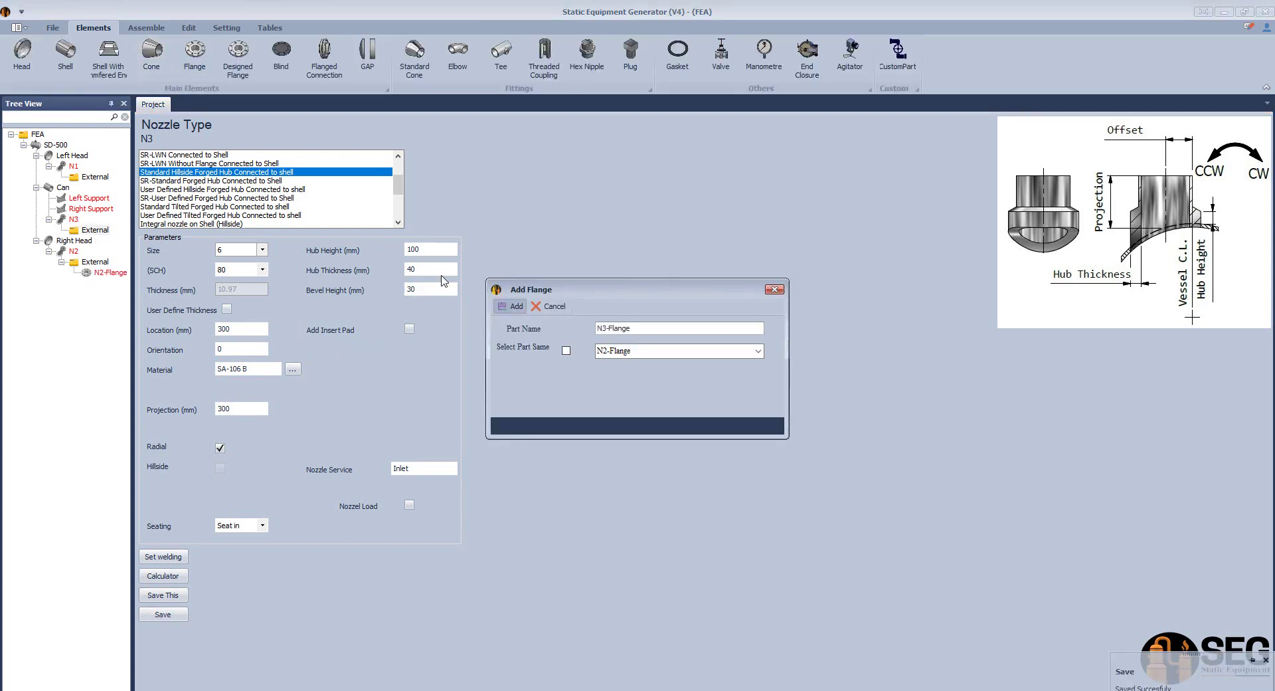
key(Return)
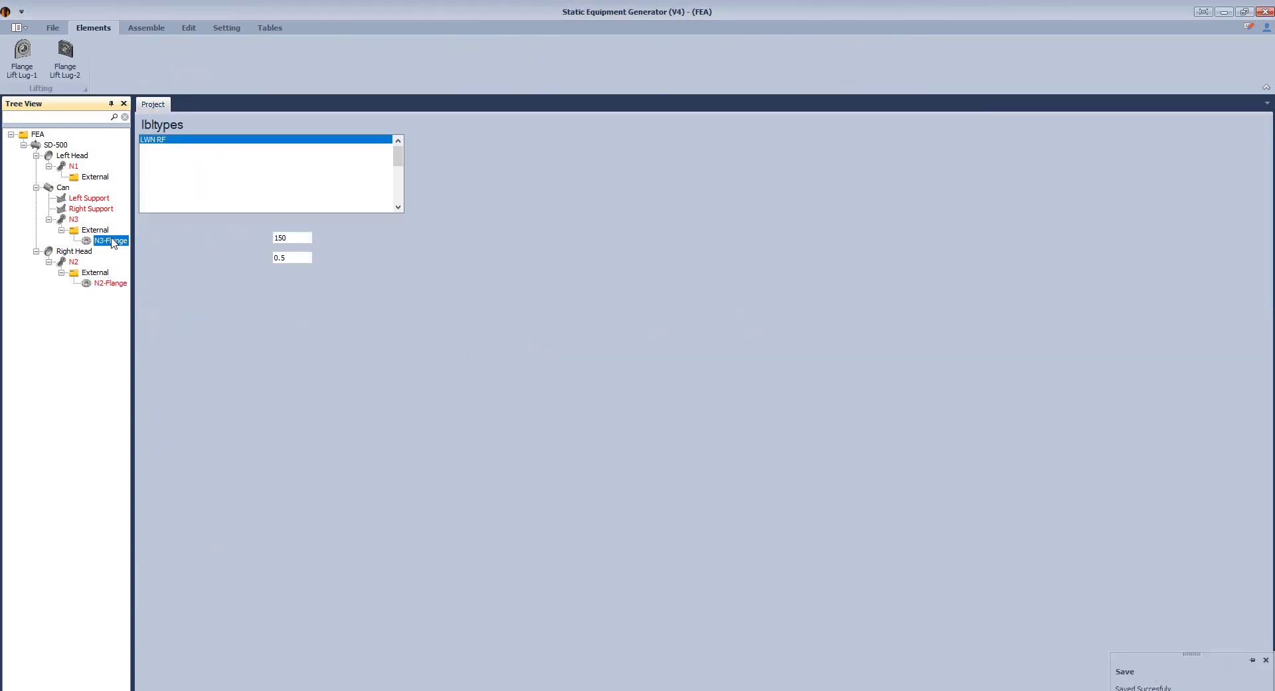
Step: Set N3-Flange to type WN-RF ASME B16.5 with rating 300, size 6 and pipe schedule 80, and save it
click(318, 253)
click(306, 273)
click(303, 273)
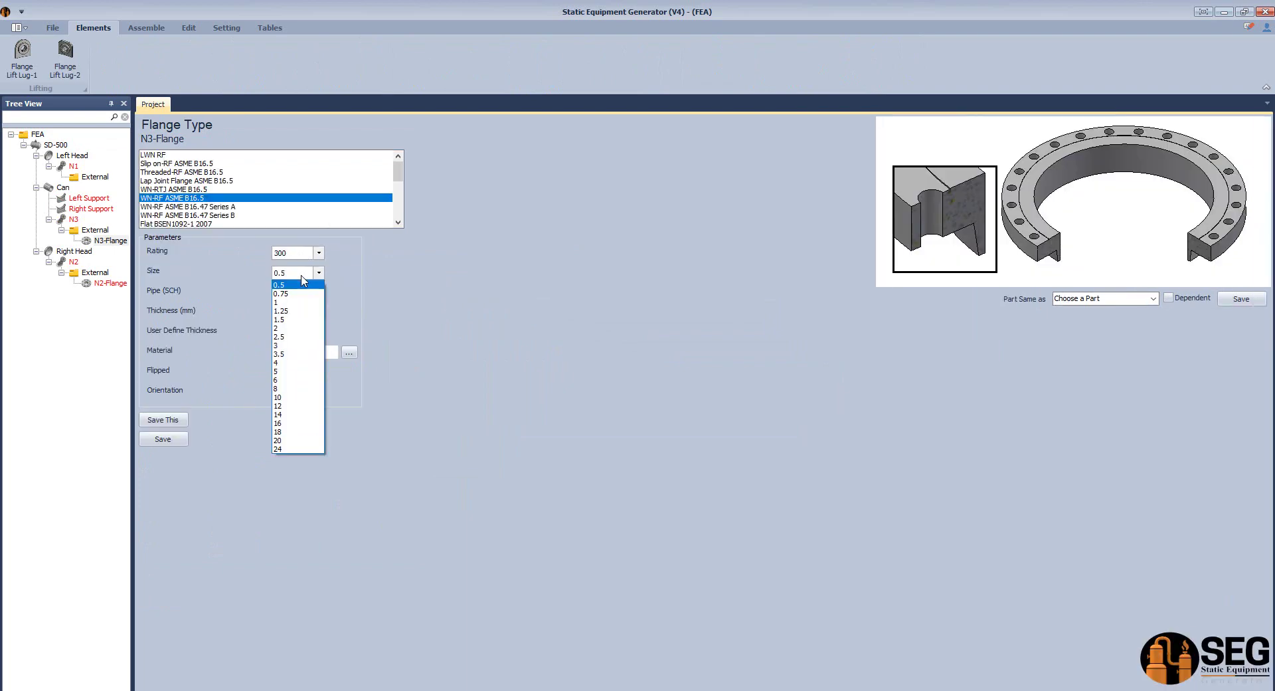
click(293, 380)
click(164, 419)
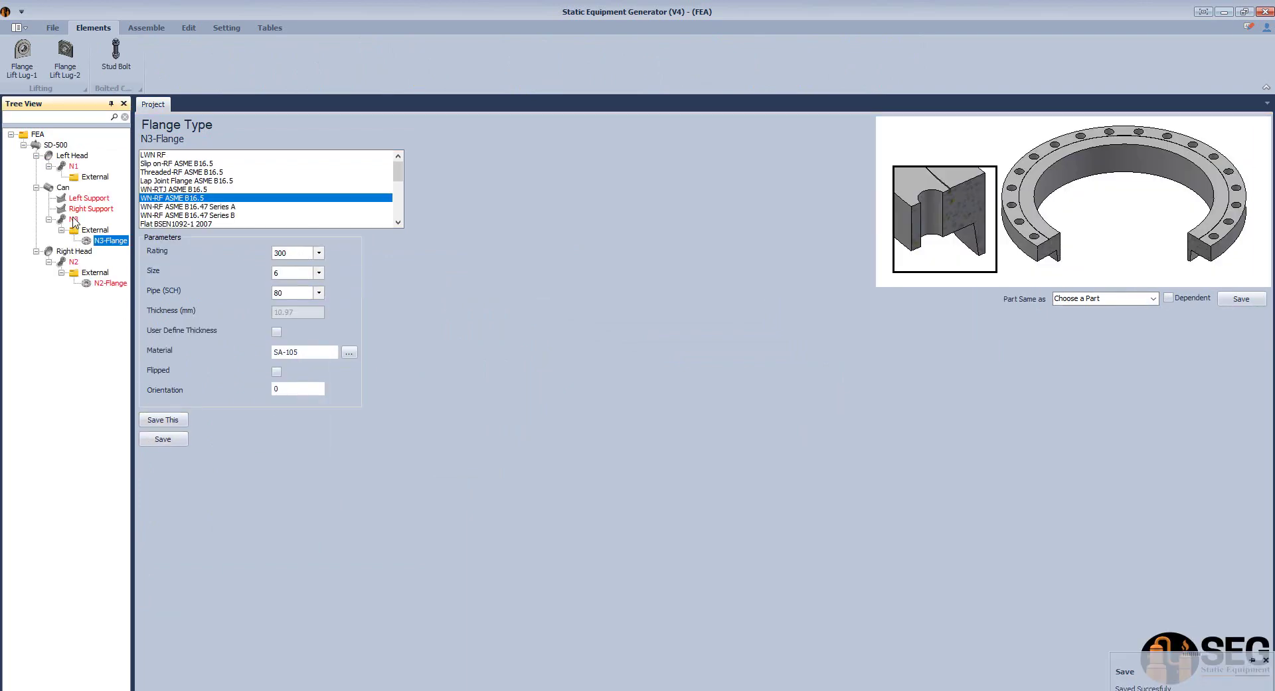
Step: Calculate nozzle N3's projection for 550 mm from the V.C.L. and apply the result
click(163, 575)
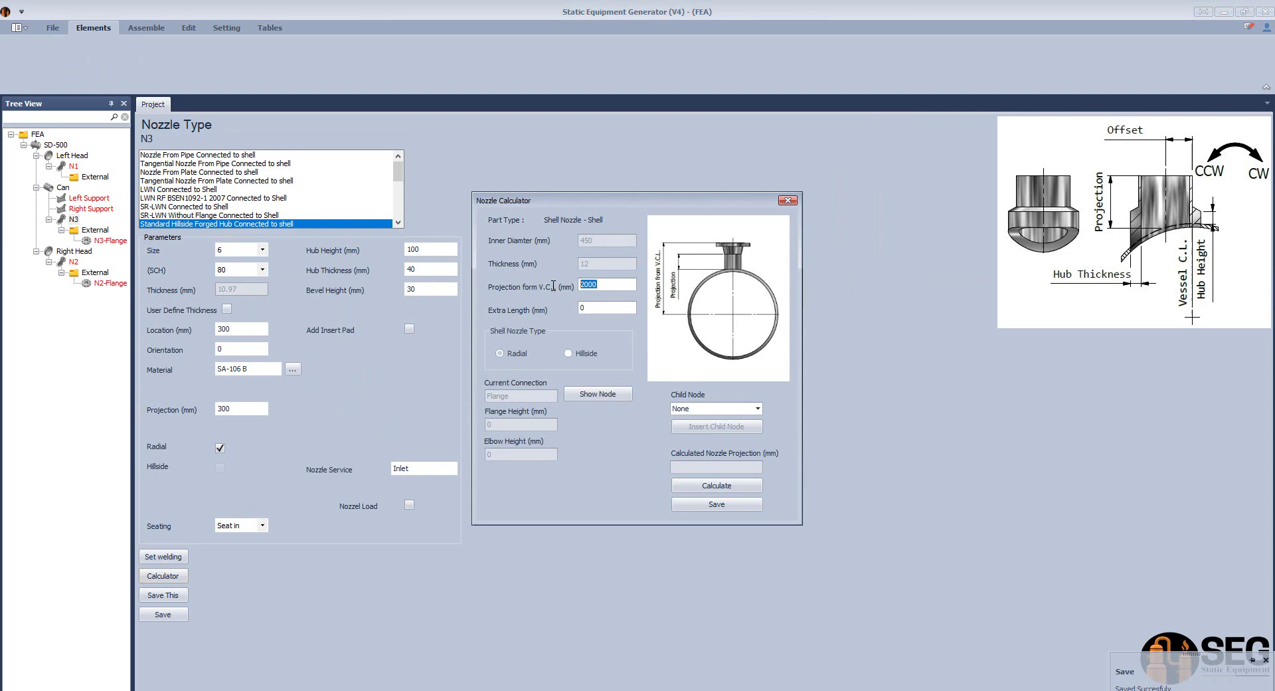
click(691, 490)
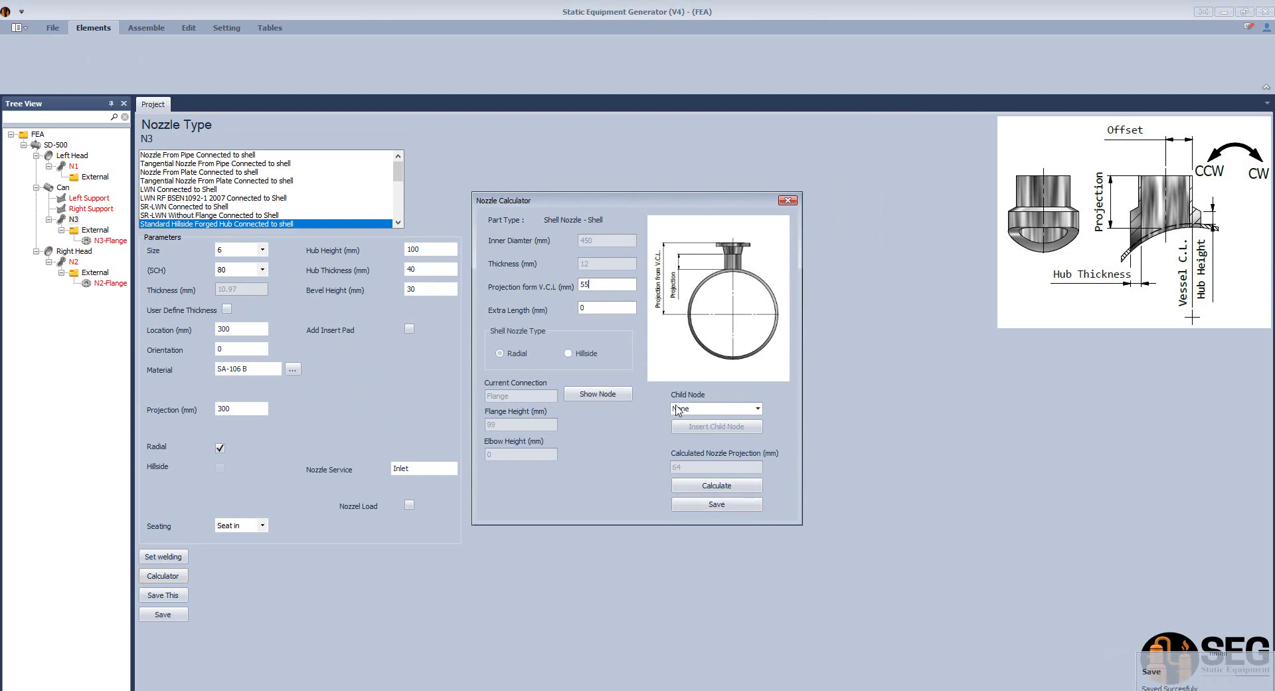
click(716, 485)
click(717, 504)
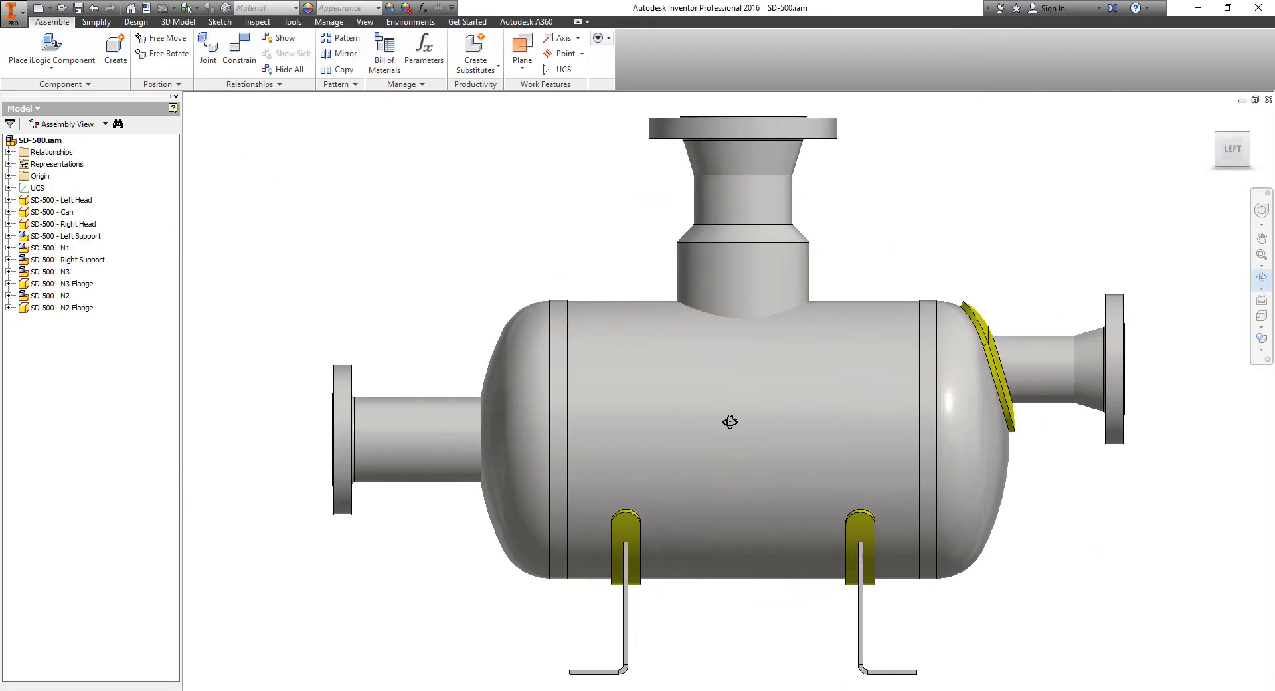
Step: Switch from Inventor to Static Equipment Generator and create the nozzle openings in the generated SD-500 assembly
drag(730, 421, 645, 396)
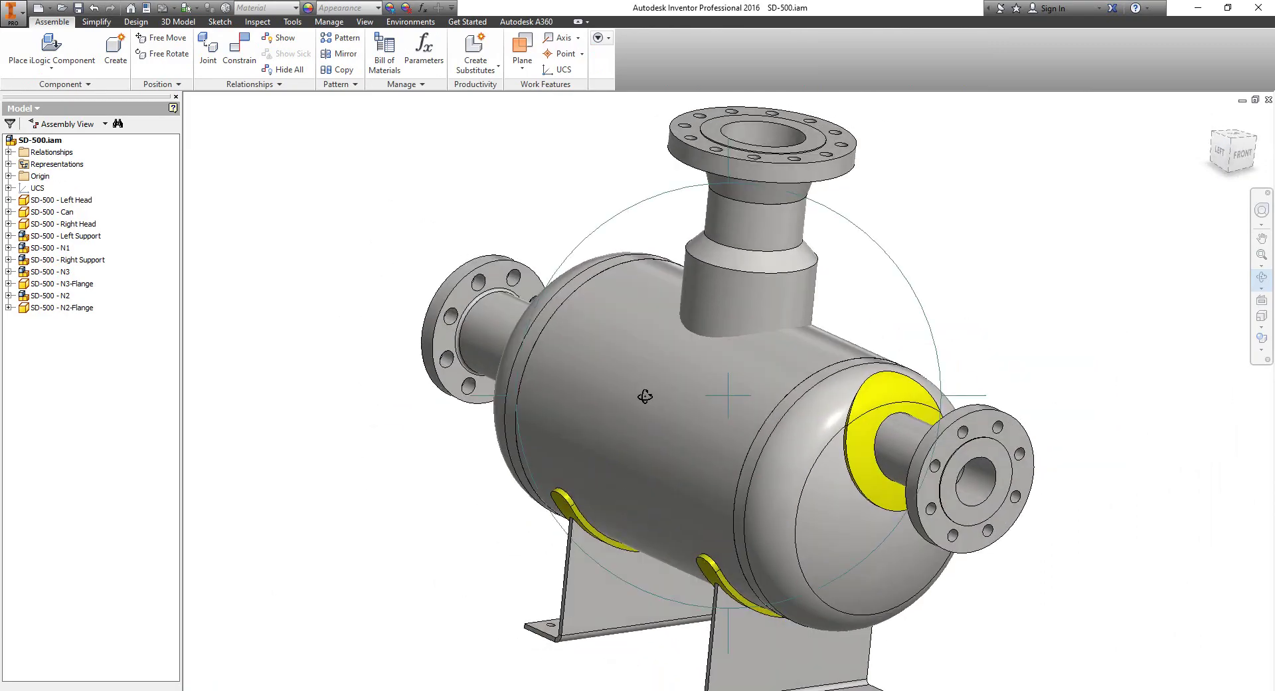
key(Escape)
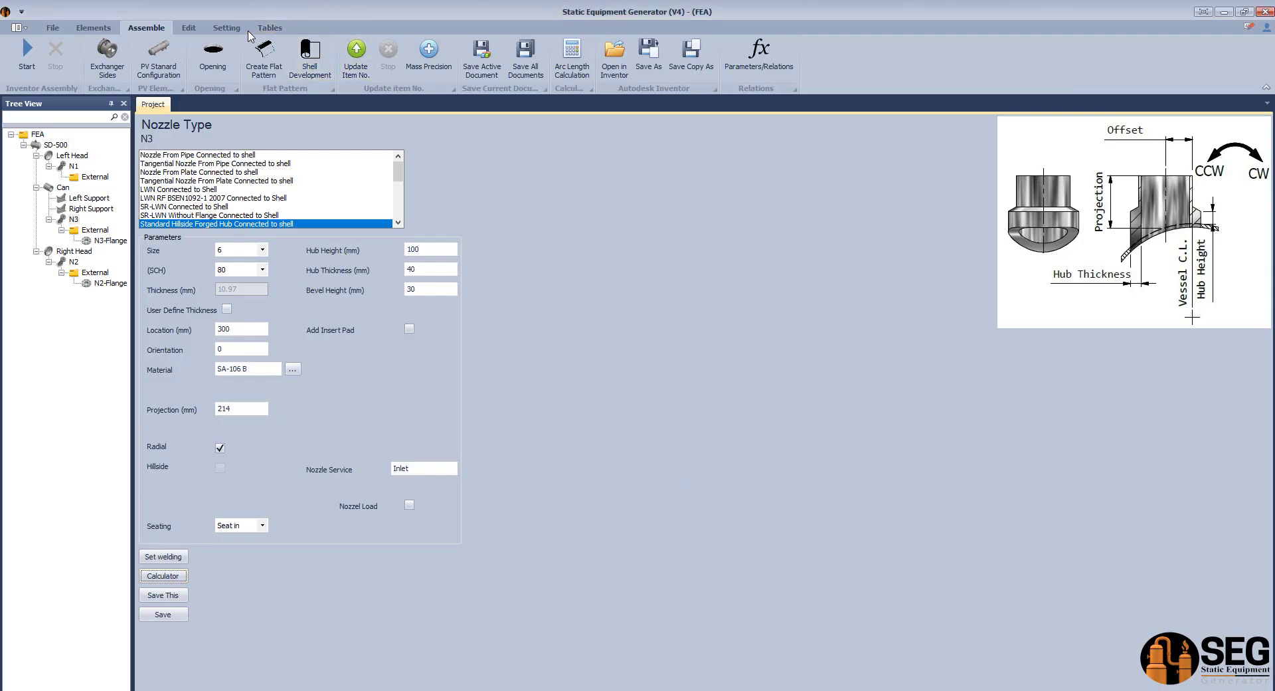
click(227, 27)
click(266, 27)
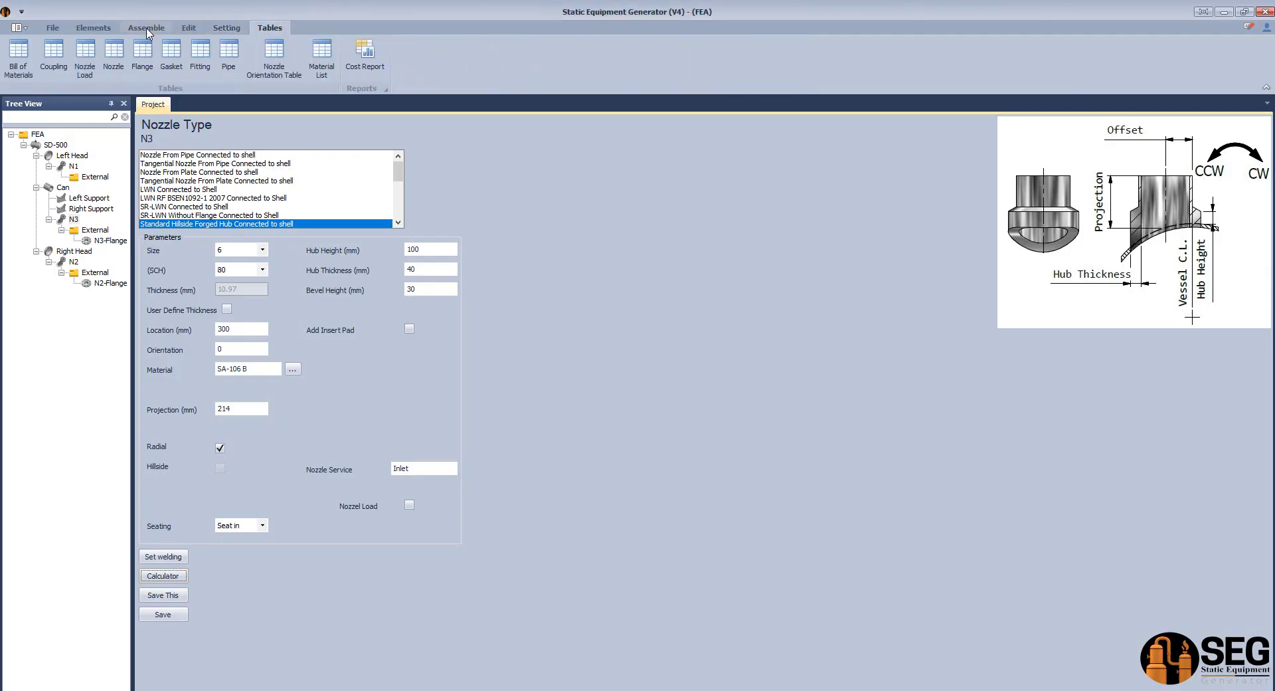
click(146, 27)
click(212, 57)
click(334, 136)
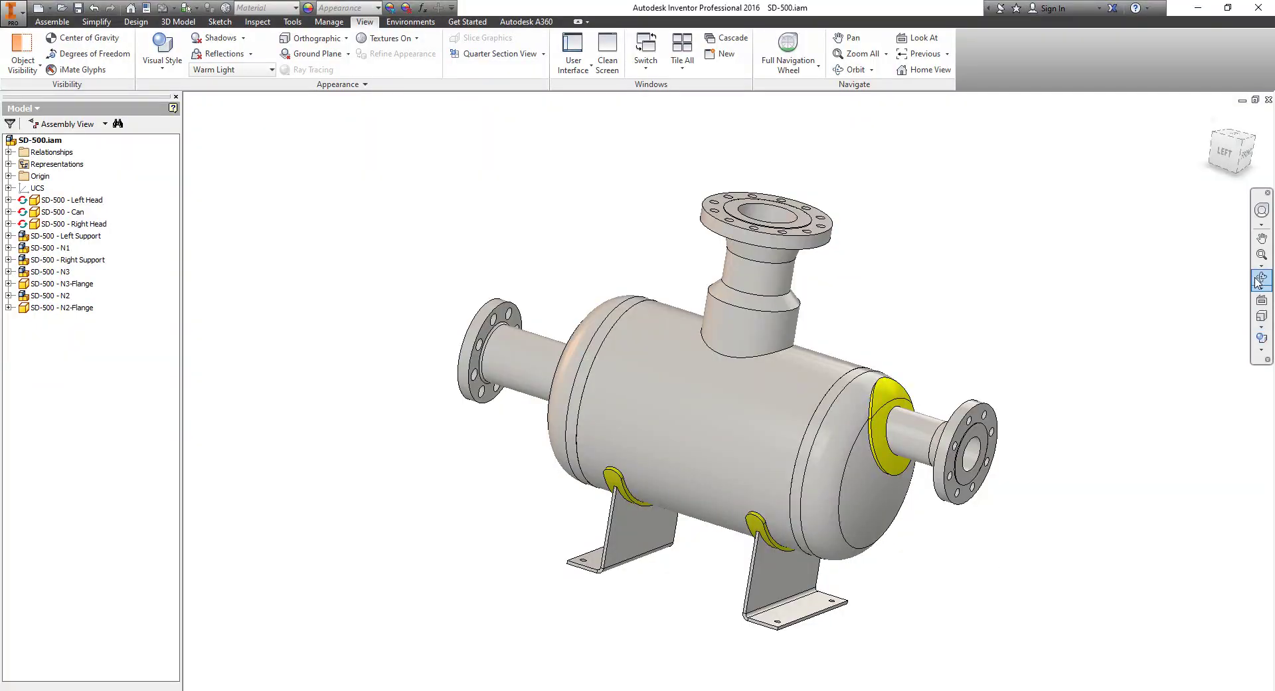
Step: Show a half section view of the SD-500 assembly through the YZ plane and examine the vessel's cut interior and nozzle openings
drag(784, 372, 829, 398)
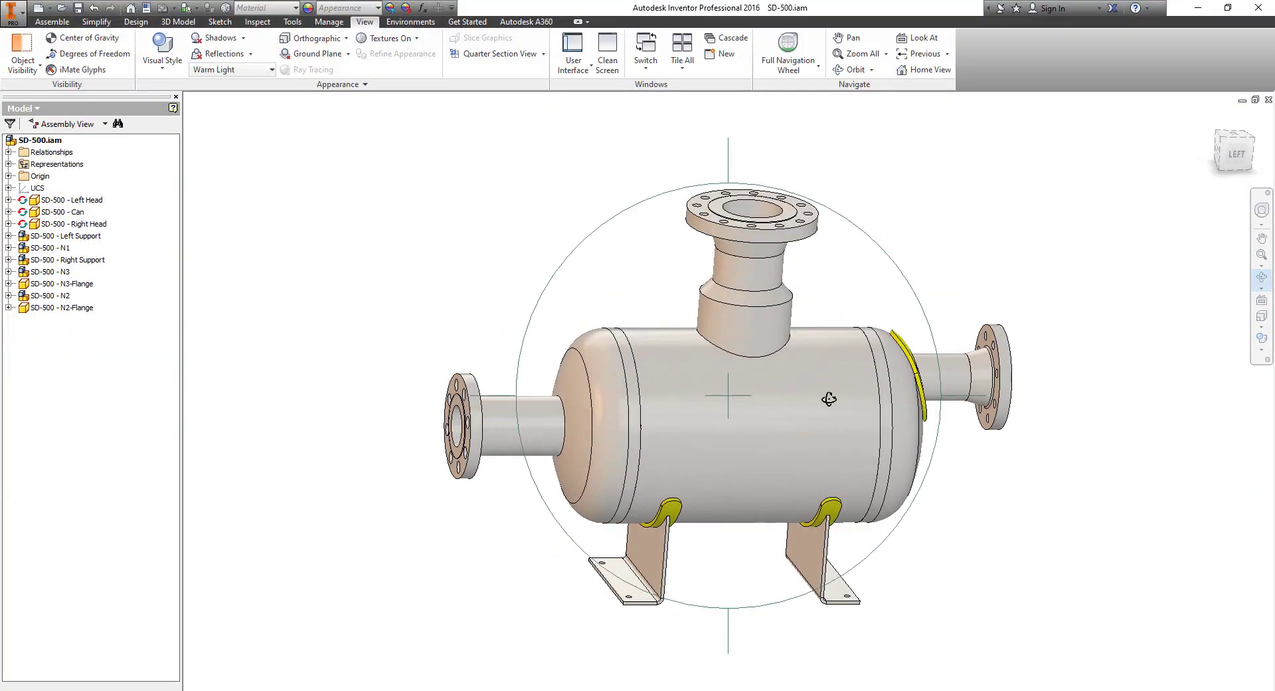
right_click(829, 398)
click(851, 377)
click(543, 54)
click(498, 110)
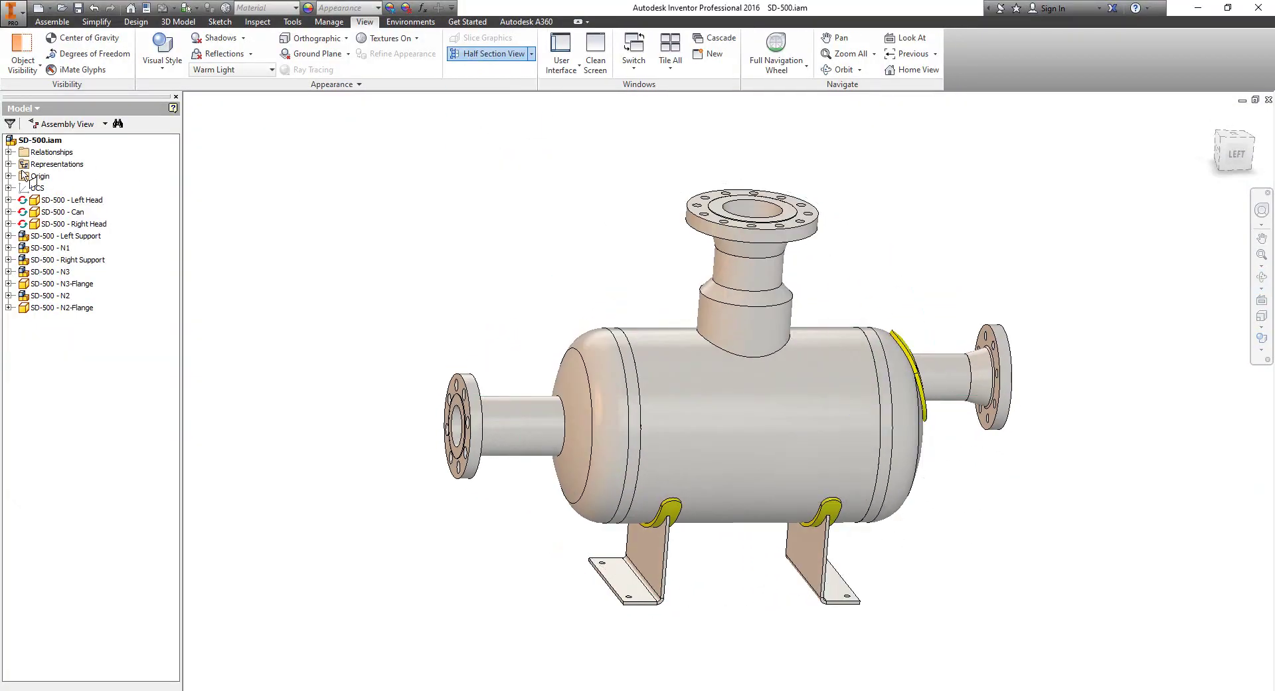
click(9, 176)
click(65, 189)
click(695, 404)
click(1262, 277)
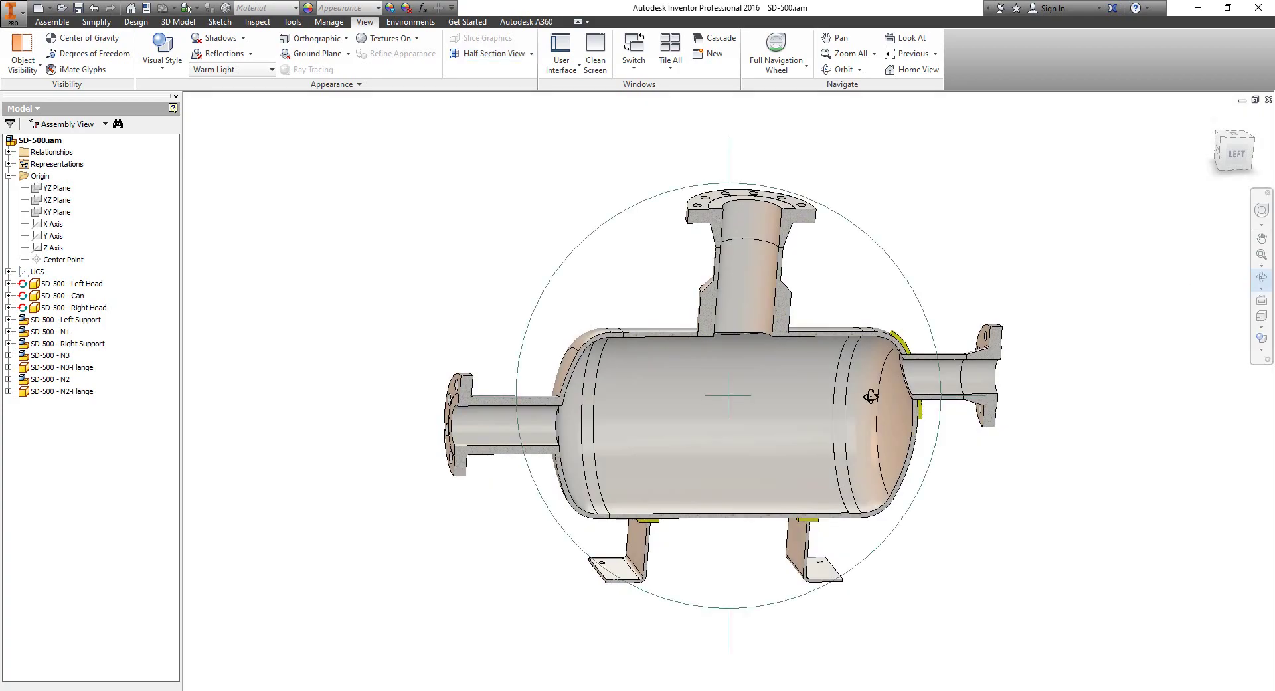
scroll(720, 416, down, 3)
drag(871, 396, 544, 441)
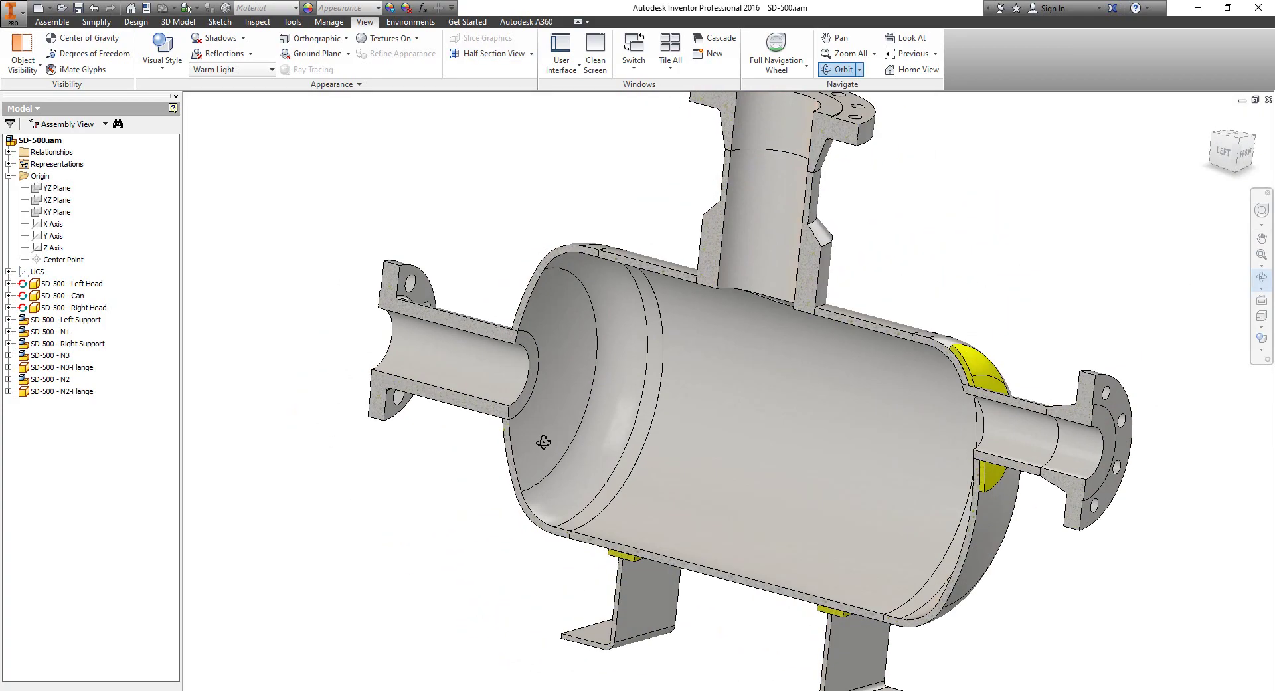
right_click(570, 424)
click(594, 402)
Step: Start a 2D sketch on the YZ plane and sketch a two-point rectangle enclosing the whole vessel with its nozzles and supports
click(65, 191)
key(s)
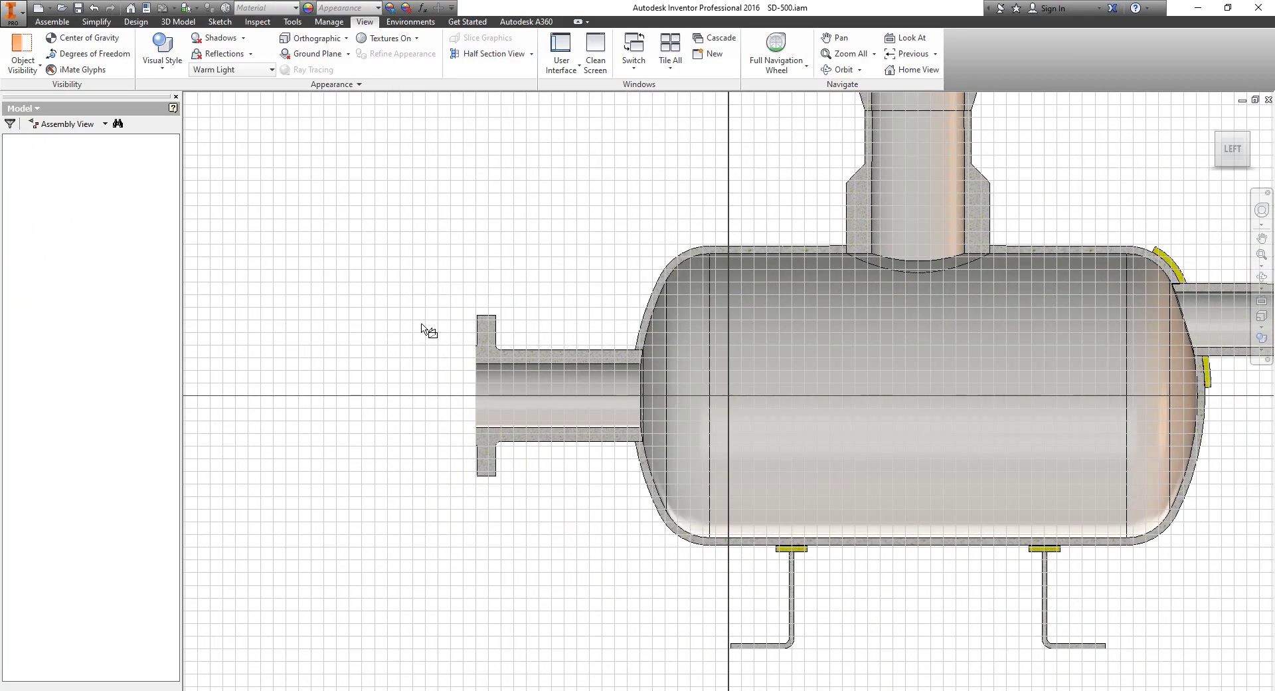
click(158, 48)
scroll(362, 307, up, 6)
click(339, 220)
click(654, 454)
right_click(677, 275)
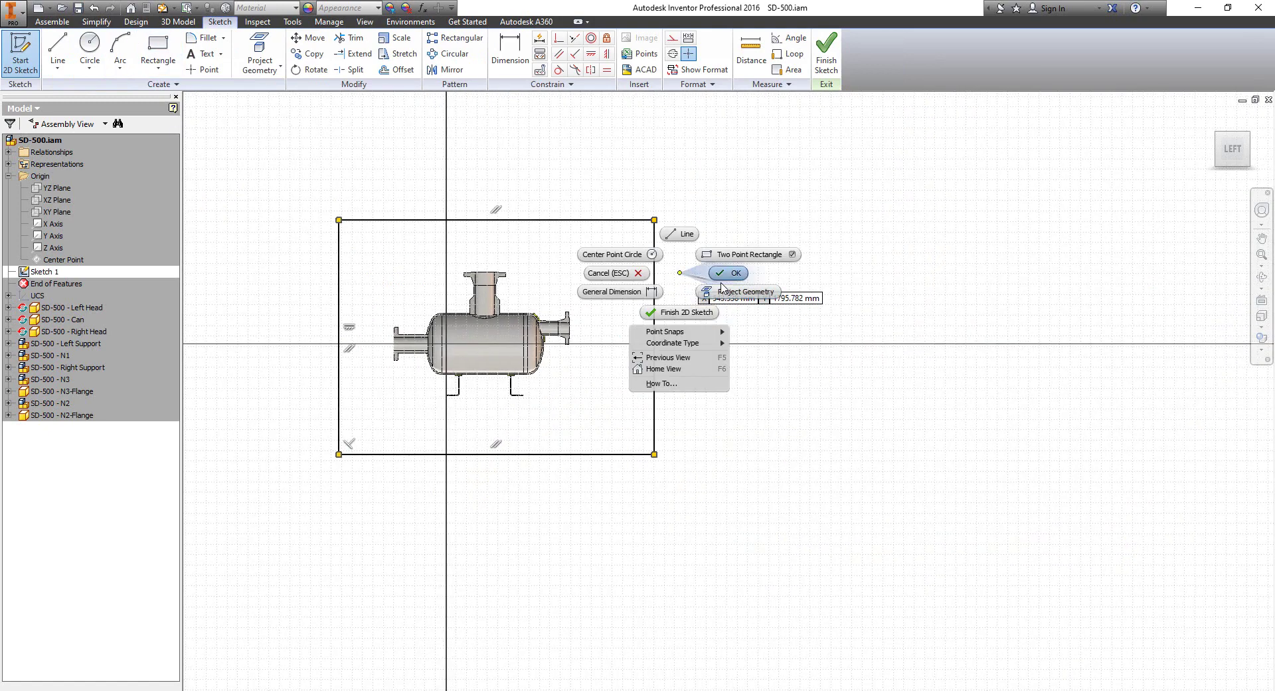
click(726, 275)
Step: Finish the rectangle sketch and end the section view so the full assembly is displayed
right_click(719, 218)
click(724, 255)
click(533, 60)
click(504, 154)
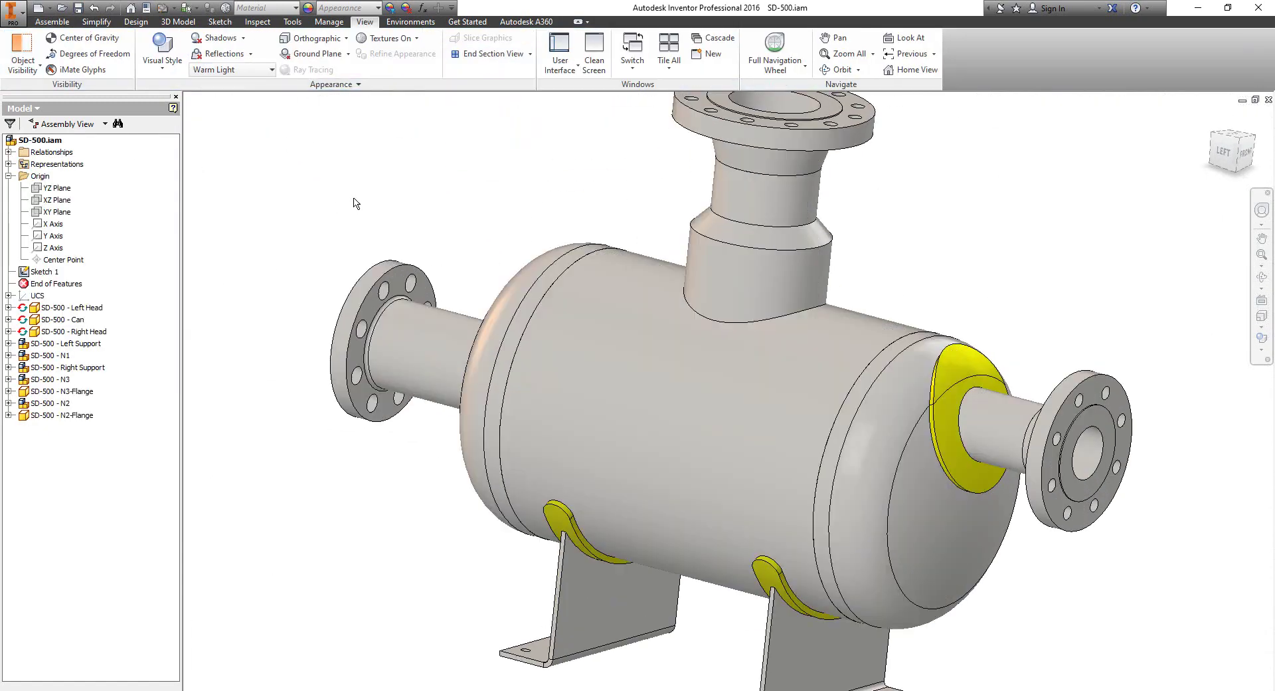
Step: Extrude the YZ-plane rectangle as a cut with extents All to one side, removing half of the vessel assembly
key(Home)
key(e)
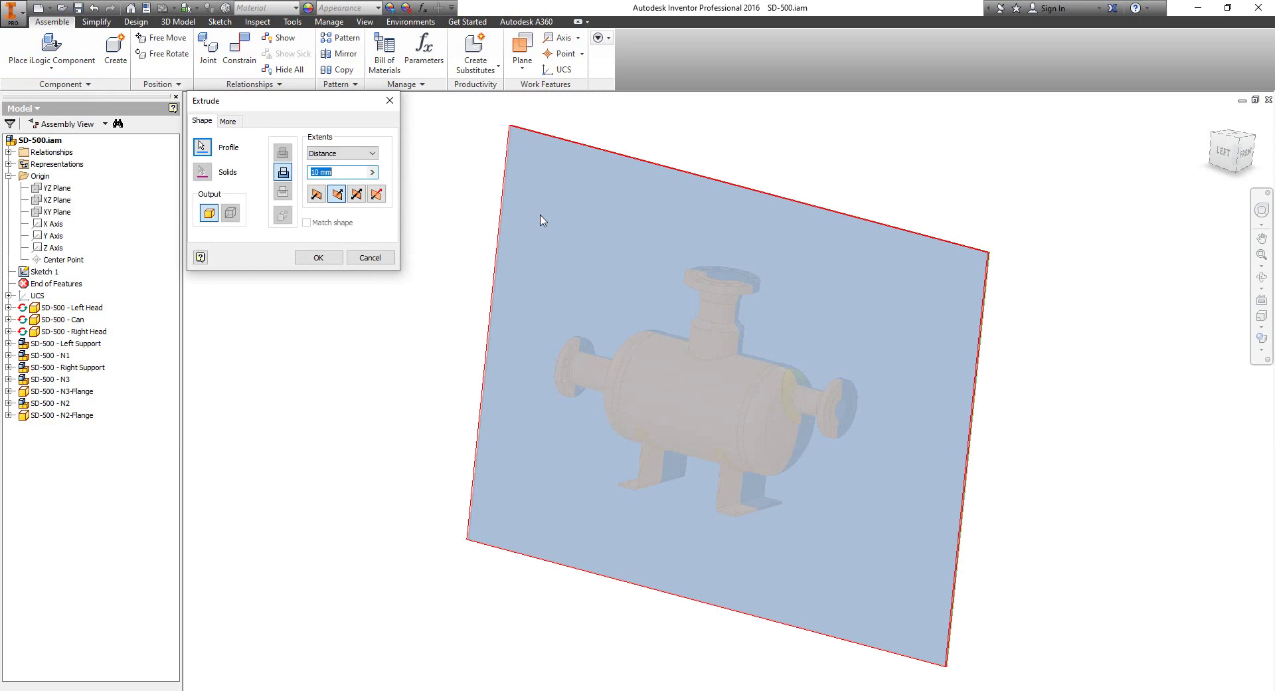
click(330, 191)
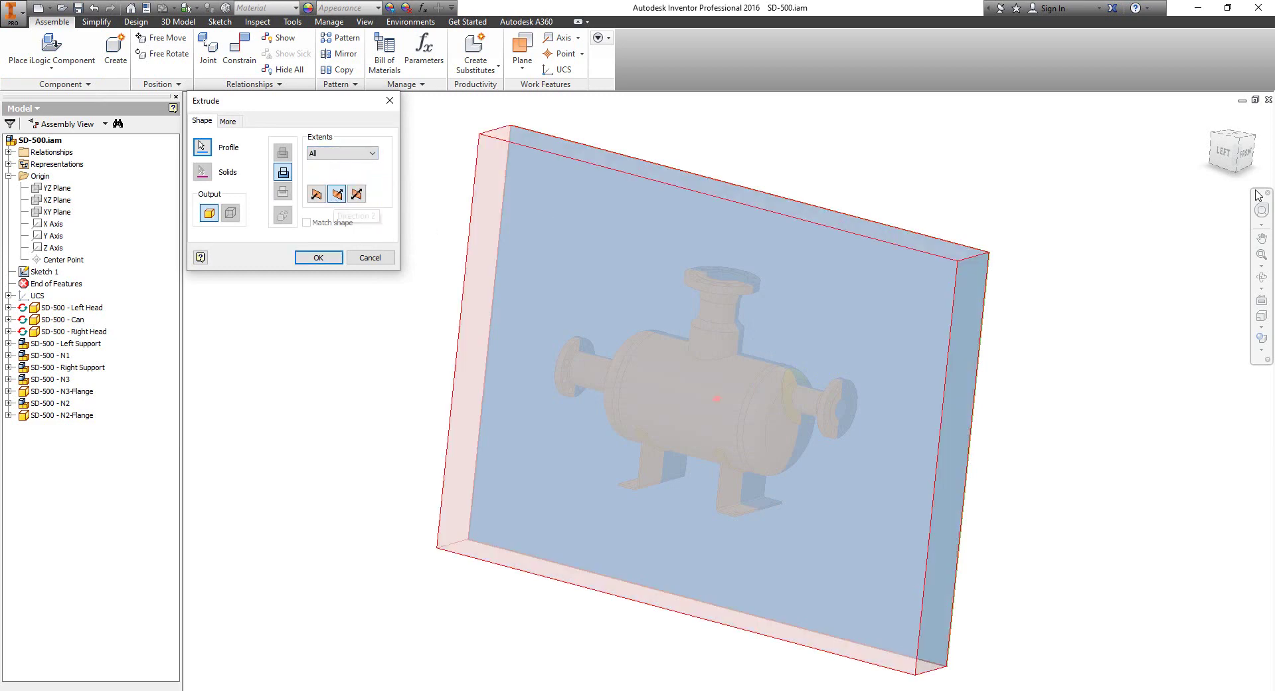
click(1245, 151)
click(318, 257)
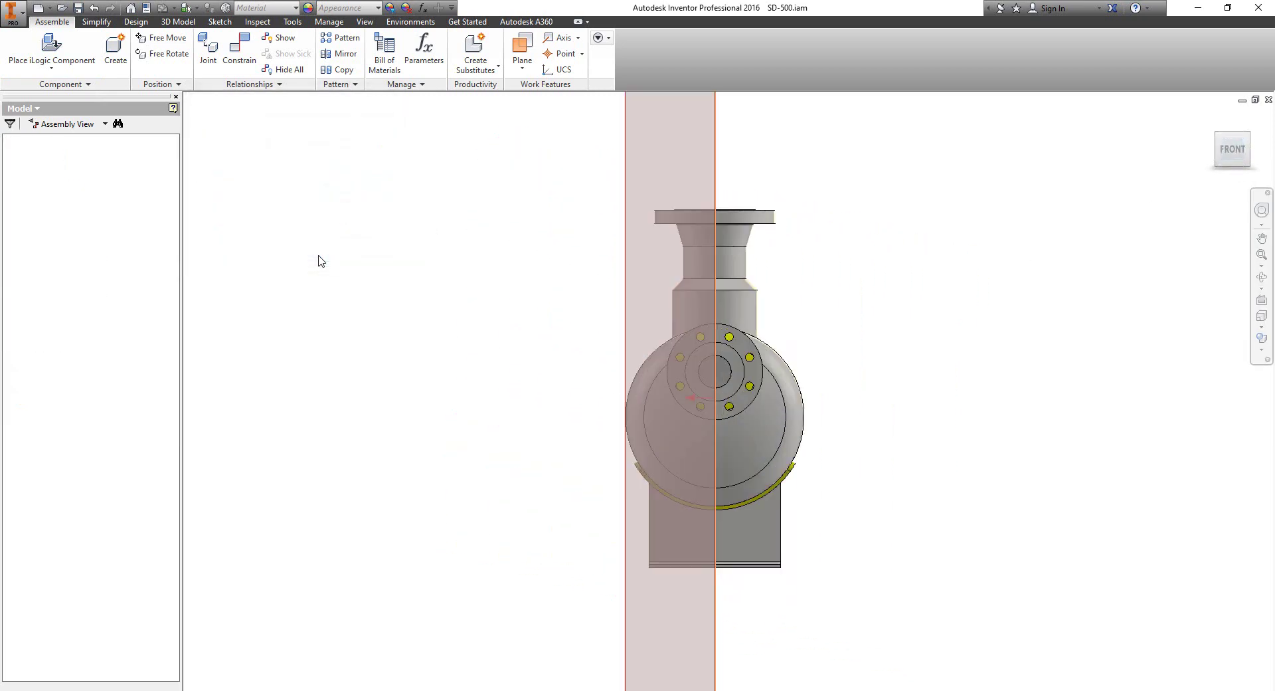
click(1262, 276)
drag(691, 412, 709, 390)
scroll(735, 427, up, 3)
right_click(709, 391)
click(762, 397)
Step: Start a stress analysis and create a single-point static simulation named FEA Study with bonded contacts
click(410, 22)
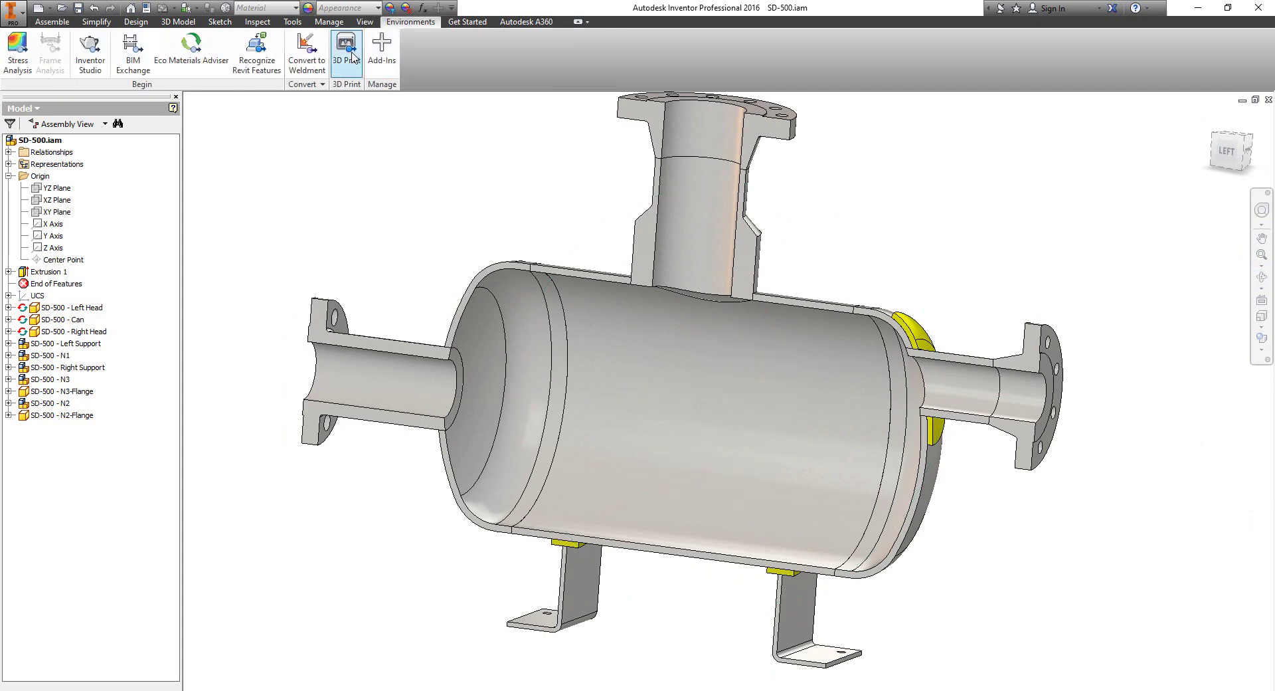
click(18, 50)
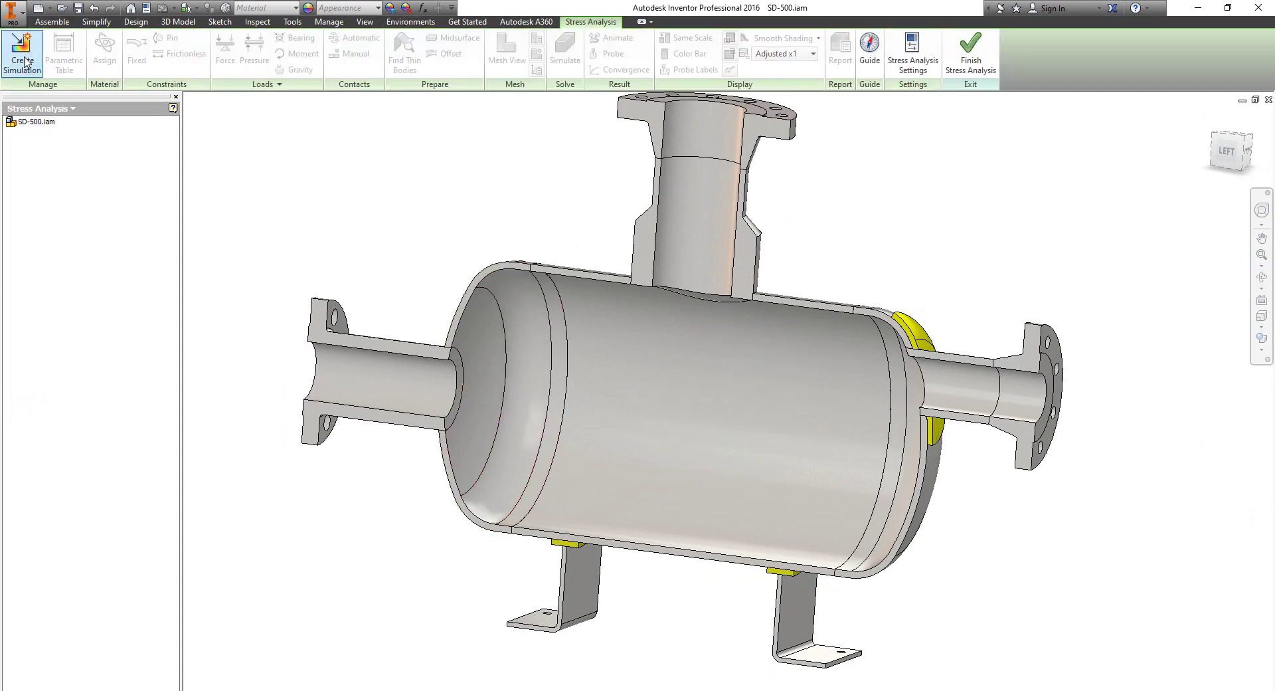
click(24, 62)
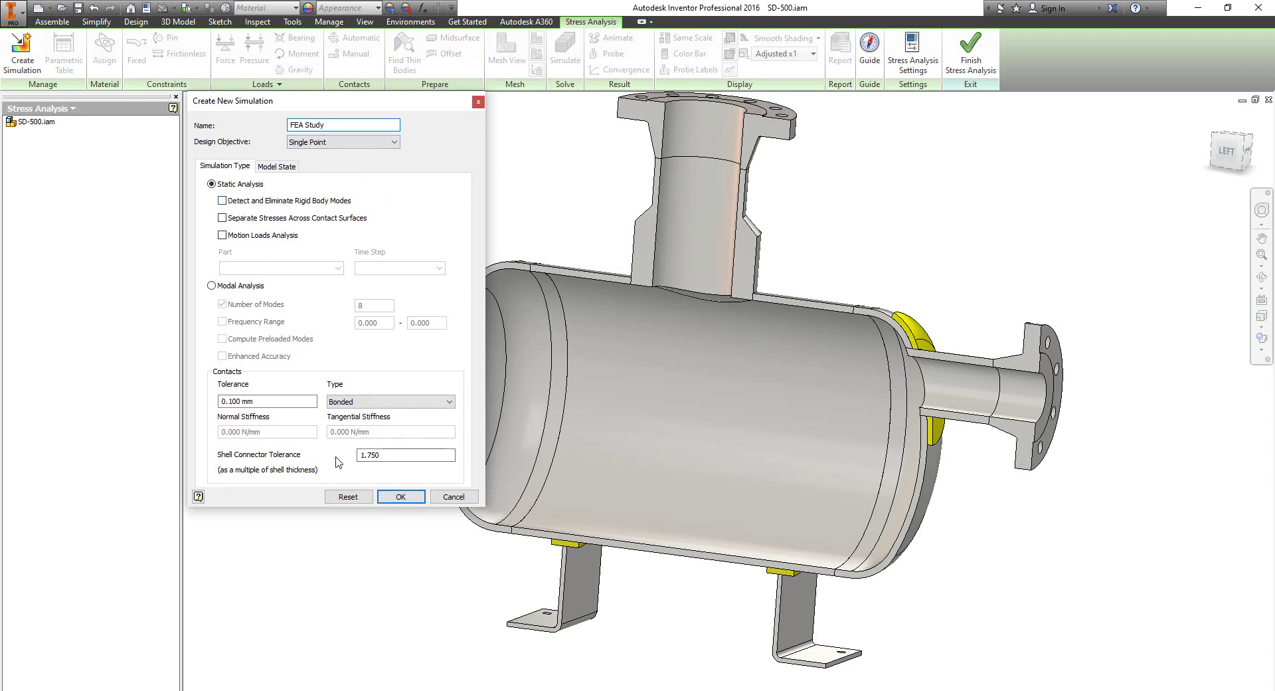
click(401, 496)
Step: Edit the minimum element size in the mesh settings, then generate and show the mesh of the halved vessel
click(537, 38)
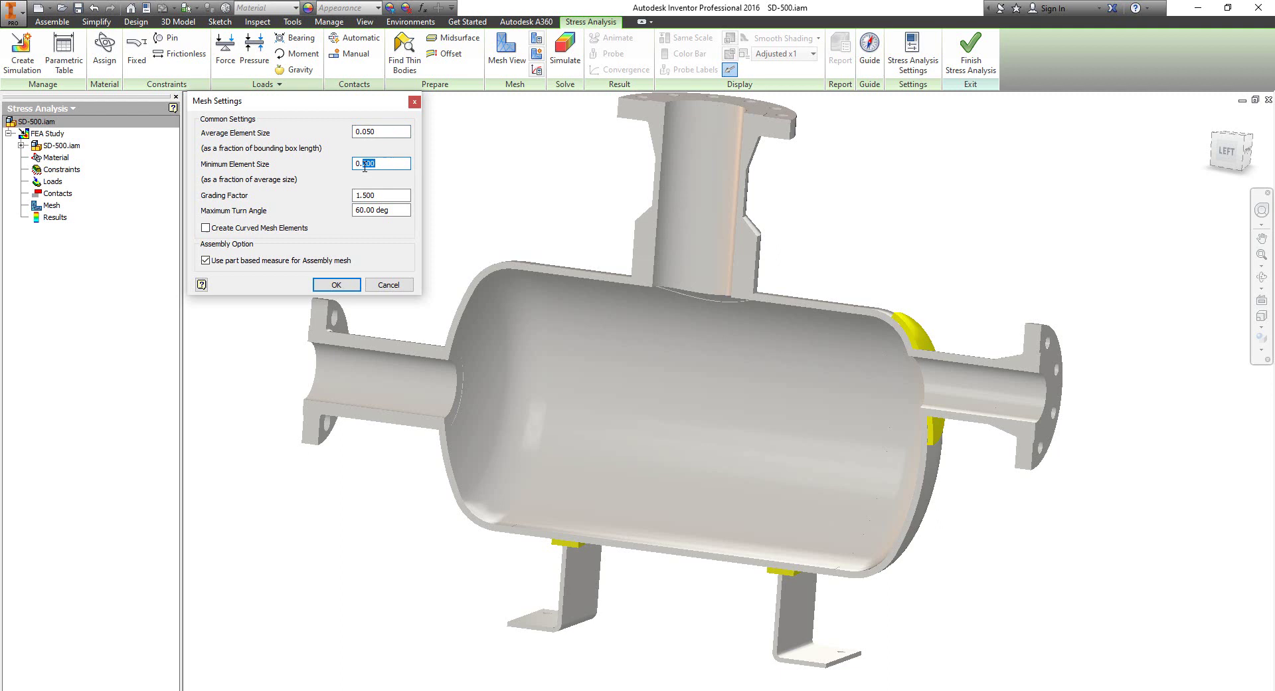
click(326, 285)
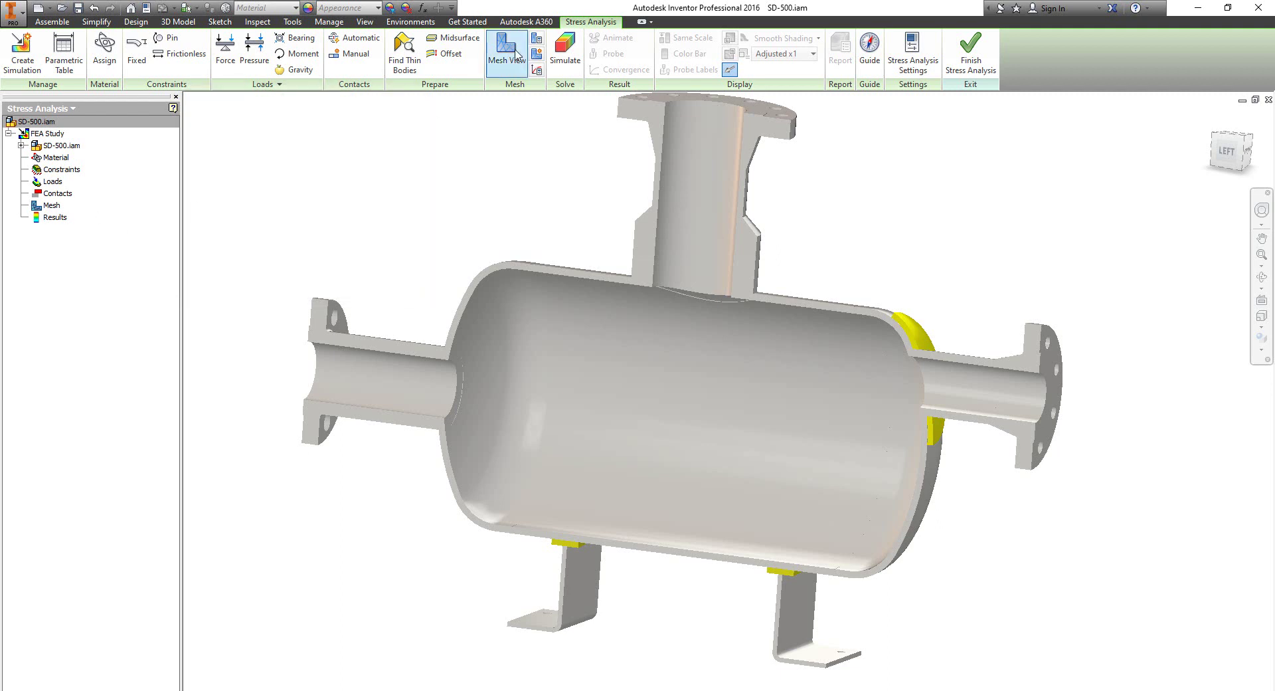
click(517, 54)
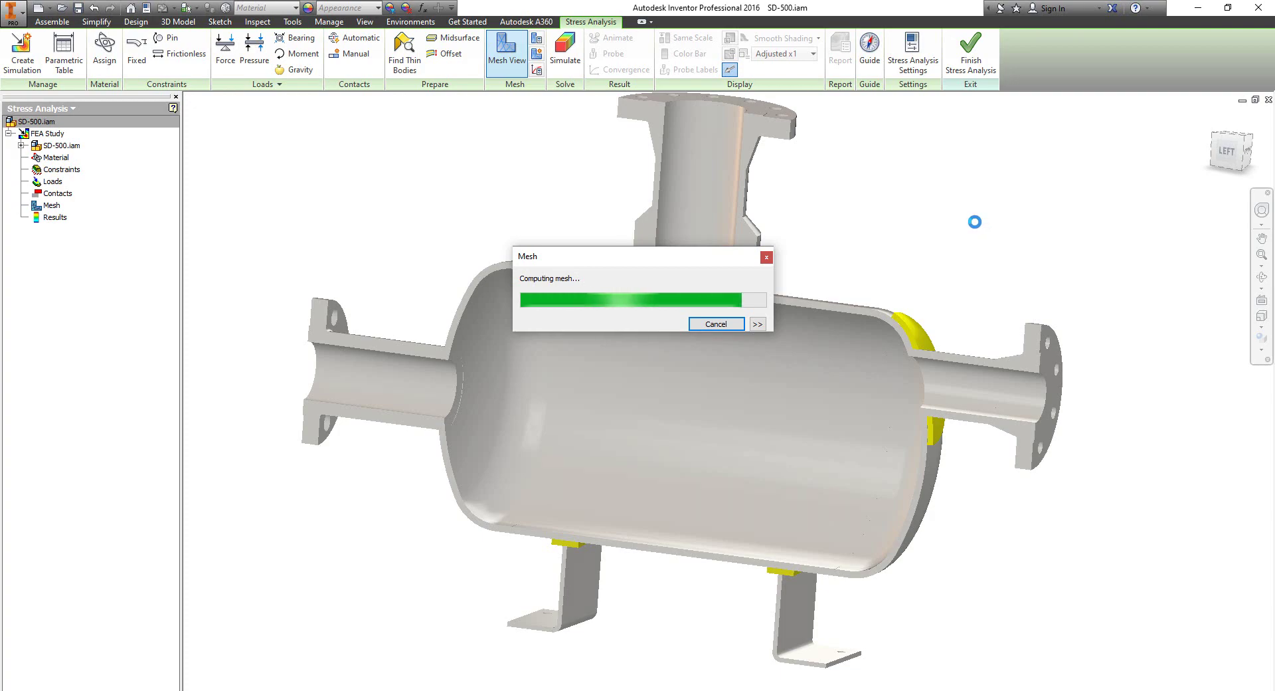
key(F4)
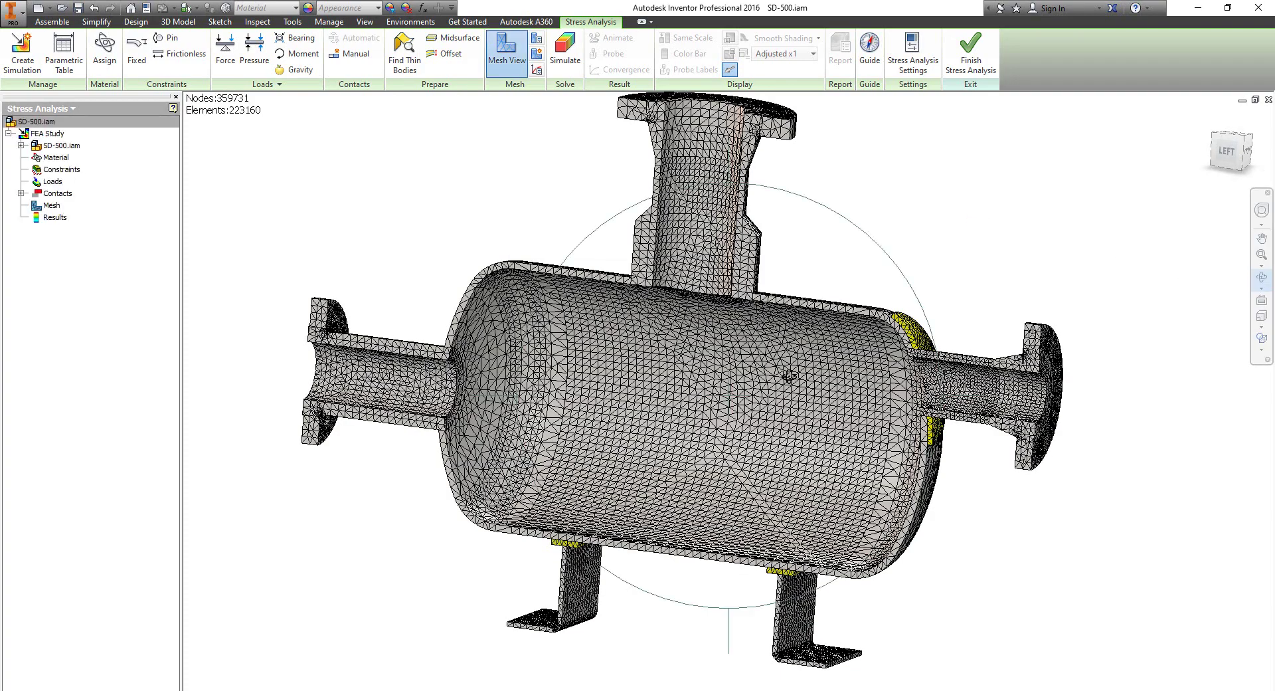
mouse_move(698, 412)
mouse_down()
mouse_move(888, 431)
mouse_move(799, 438)
mouse_move(768, 481)
mouse_move(746, 308)
mouse_move(701, 391)
mouse_up()
scroll(746, 308, down, 3)
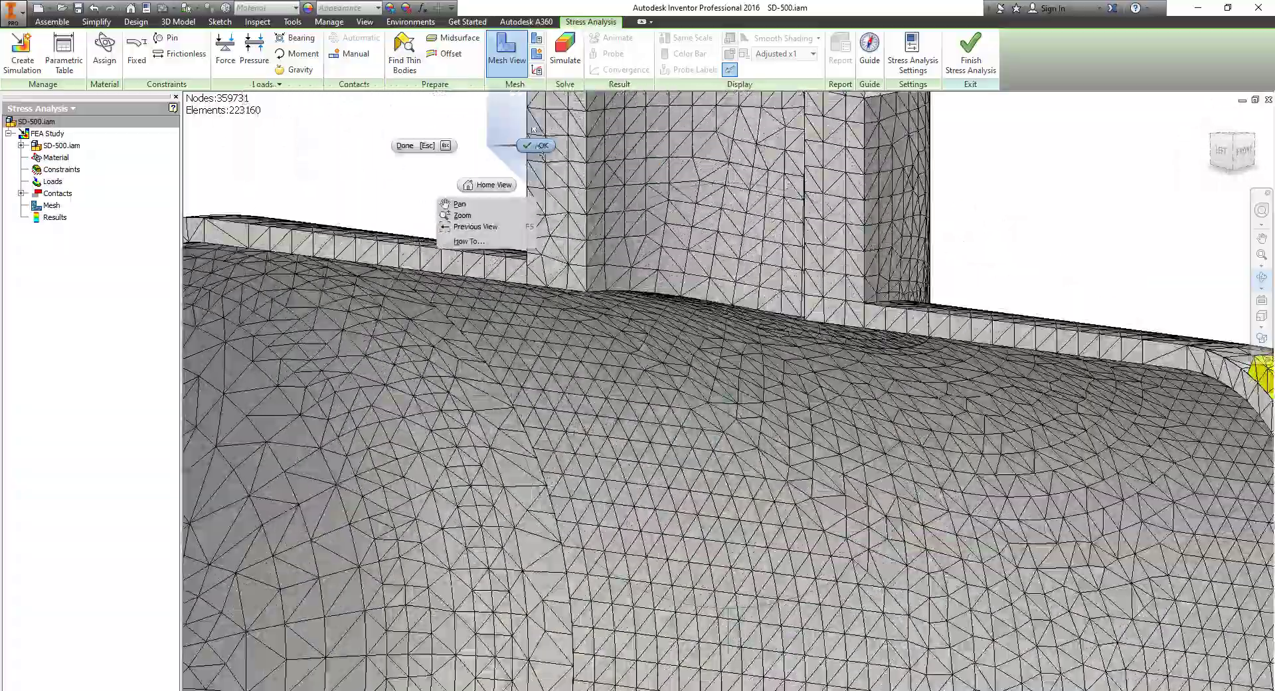
Step: Add a local mesh control to the vessel's cut wall faces and update the mesh
click(537, 70)
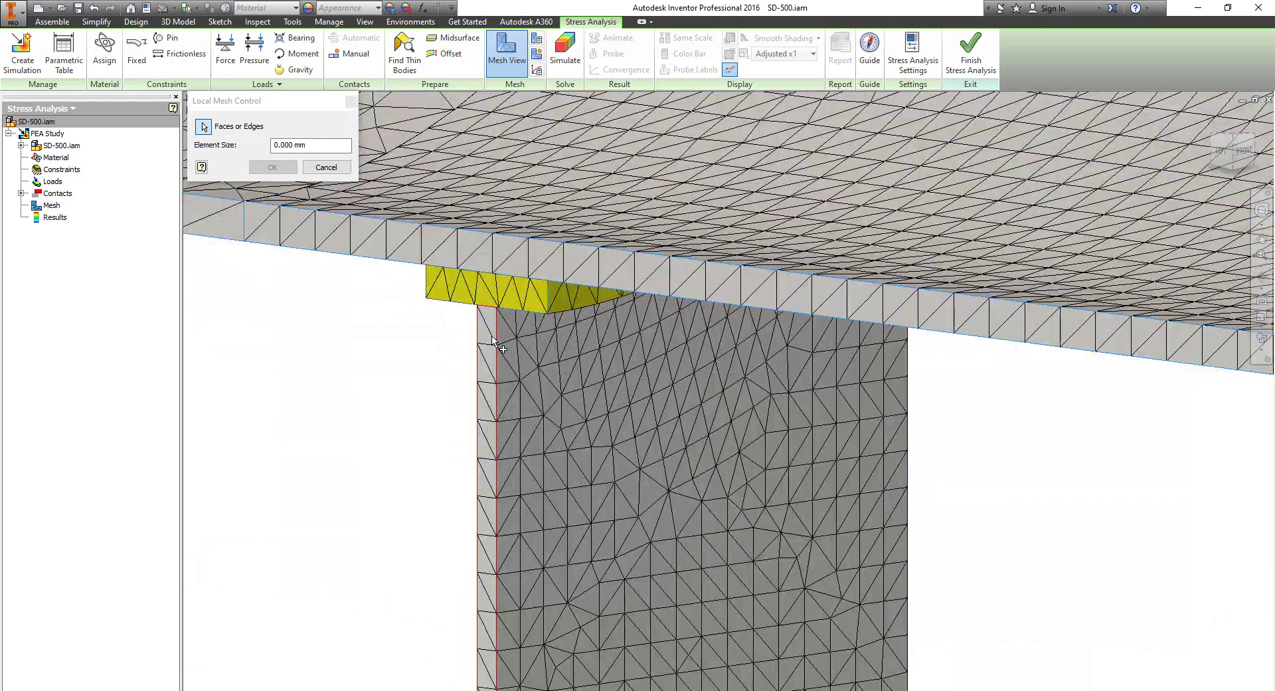
click(275, 167)
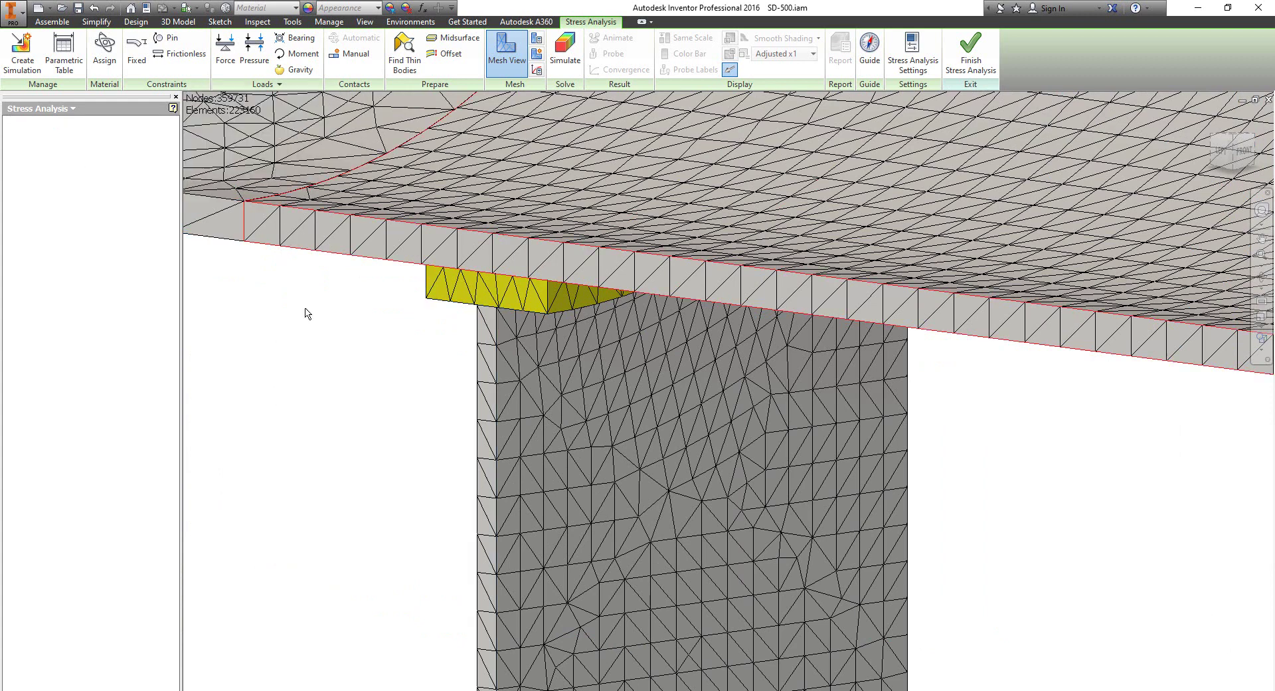
right_click(65, 204)
click(96, 258)
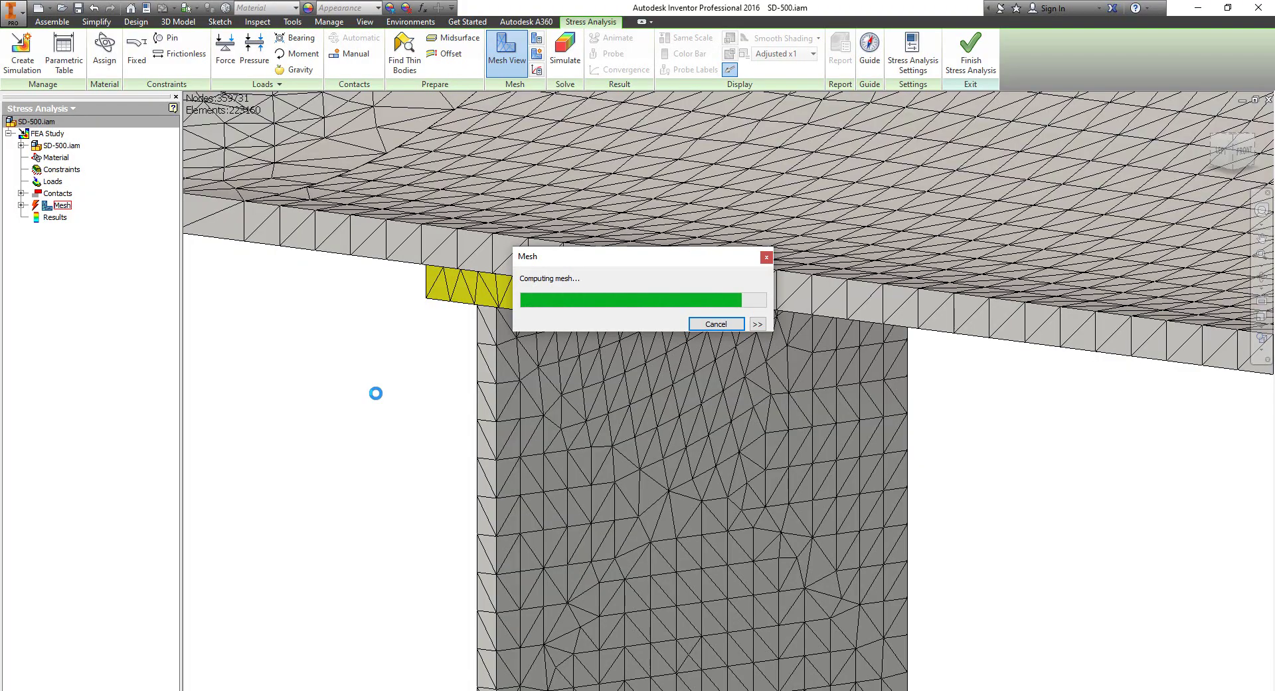
scroll(372, 318, down, 3)
scroll(624, 345, up, 6)
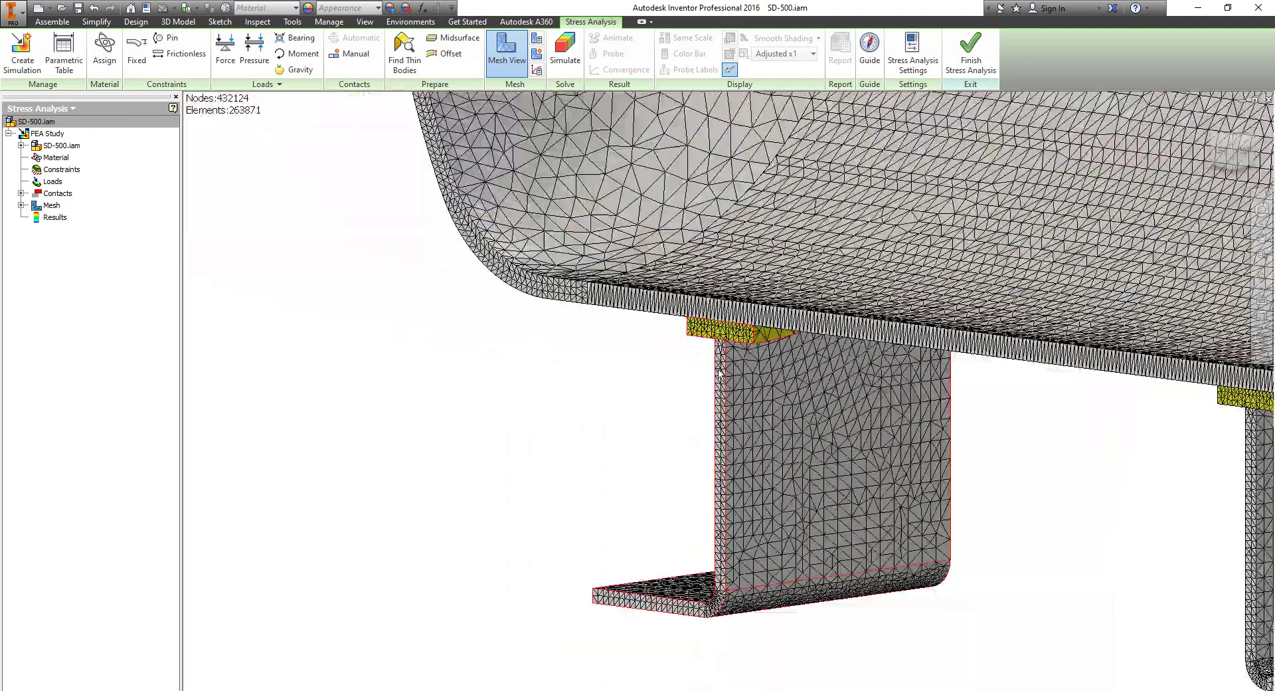
middle_drag(1083, 179, 890, 565)
scroll(780, 287, down, 1)
middle_drag(780, 288, 949, 328)
scroll(478, 170, up, 3)
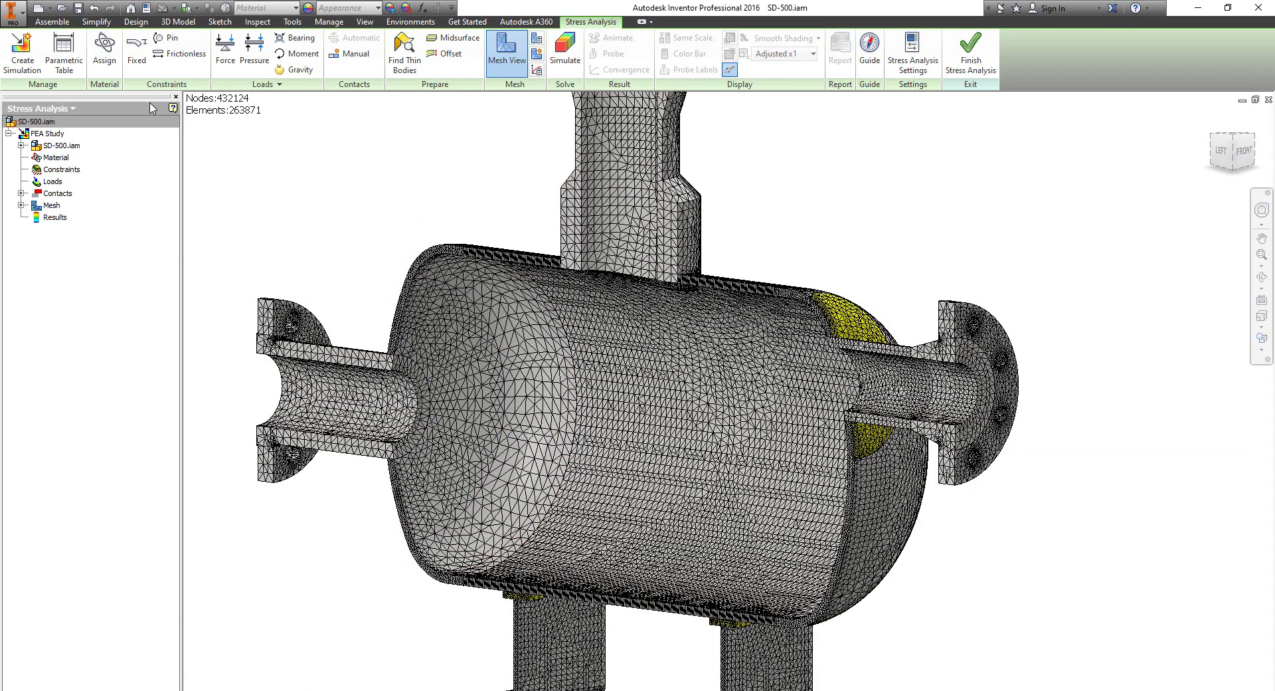
Step: Apply a fixed constraint to the underside of the left support's foot
click(136, 54)
scroll(735, 384, down, 5)
scroll(700, 365, up, 10)
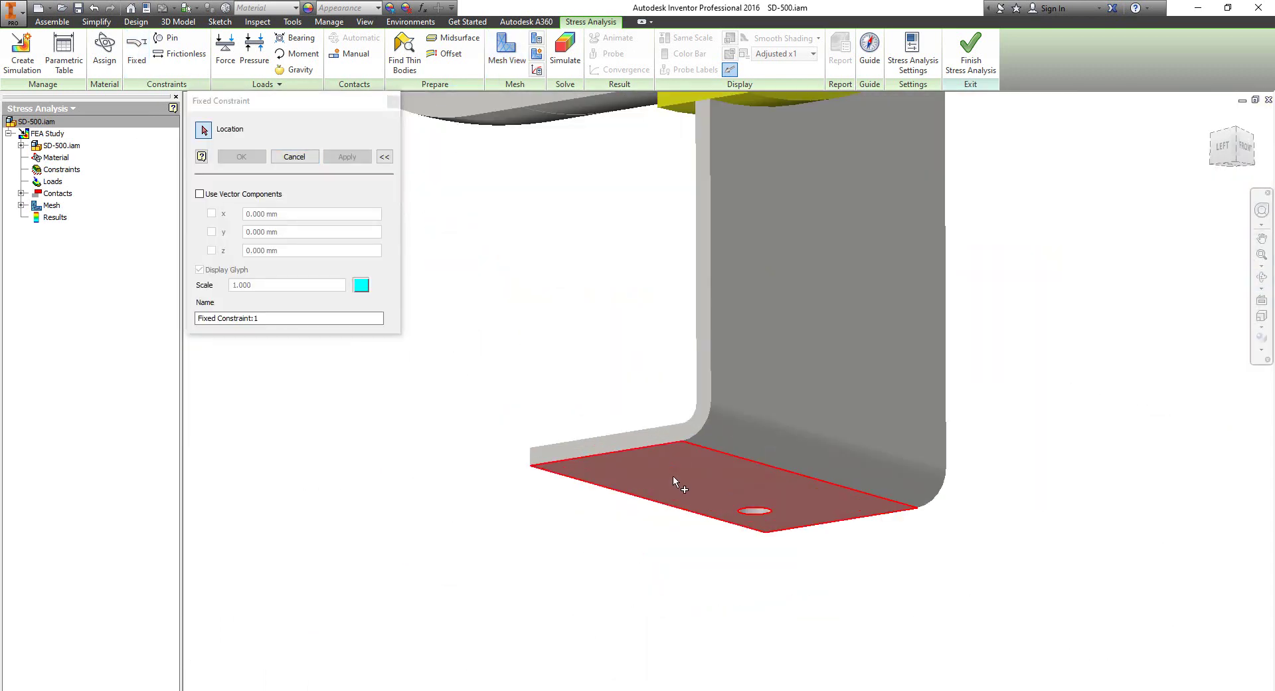
click(678, 487)
click(241, 157)
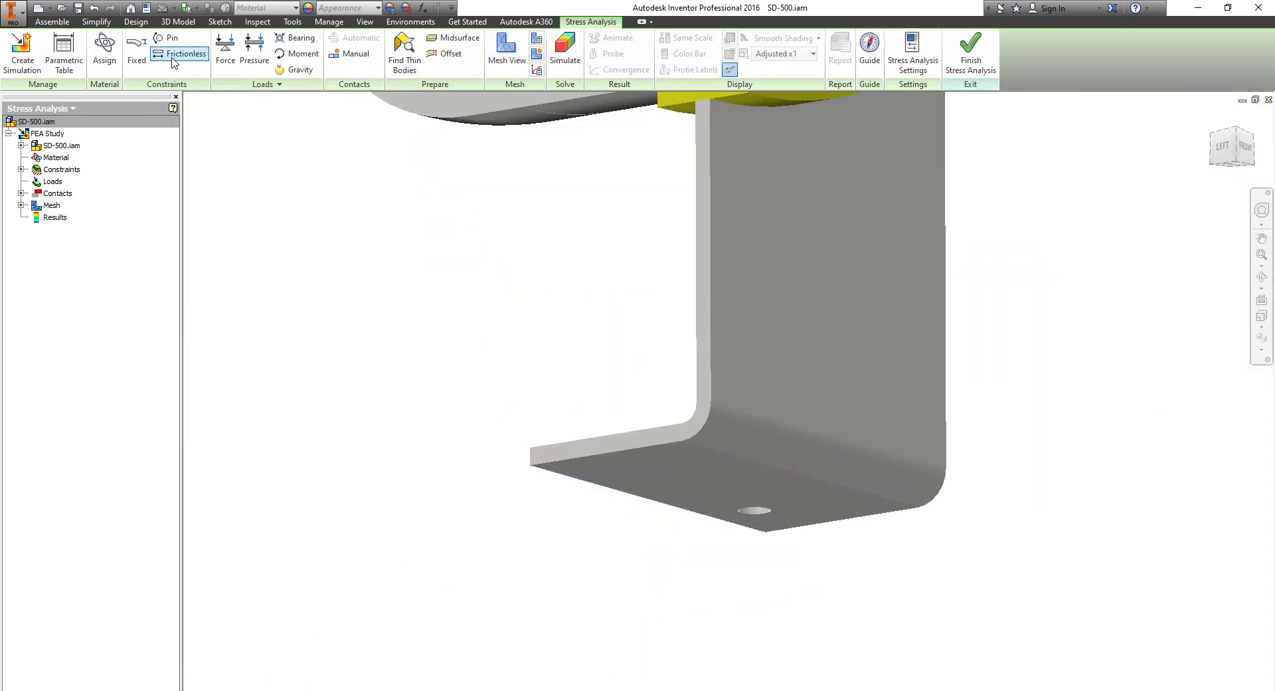
Step: Start a frictionless constraint and select the cut faces of the supports, their pads, the lower shell and the right nozzle's lower half
click(179, 53)
scroll(953, 483, down, 5)
scroll(1034, 332, up, 8)
scroll(1034, 332, down, 5)
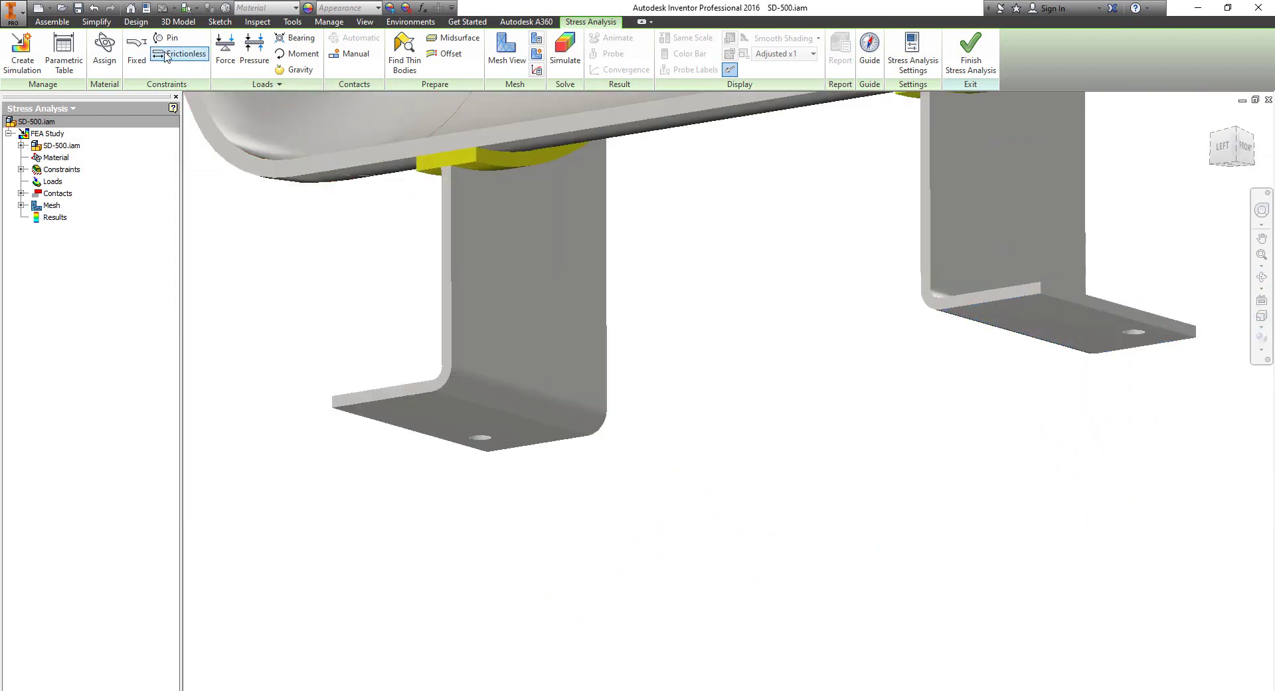
scroll(435, 180, up, 8)
click(439, 189)
click(435, 172)
click(458, 136)
scroll(459, 136, down, 5)
click(717, 141)
click(722, 194)
scroll(723, 196, down, 5)
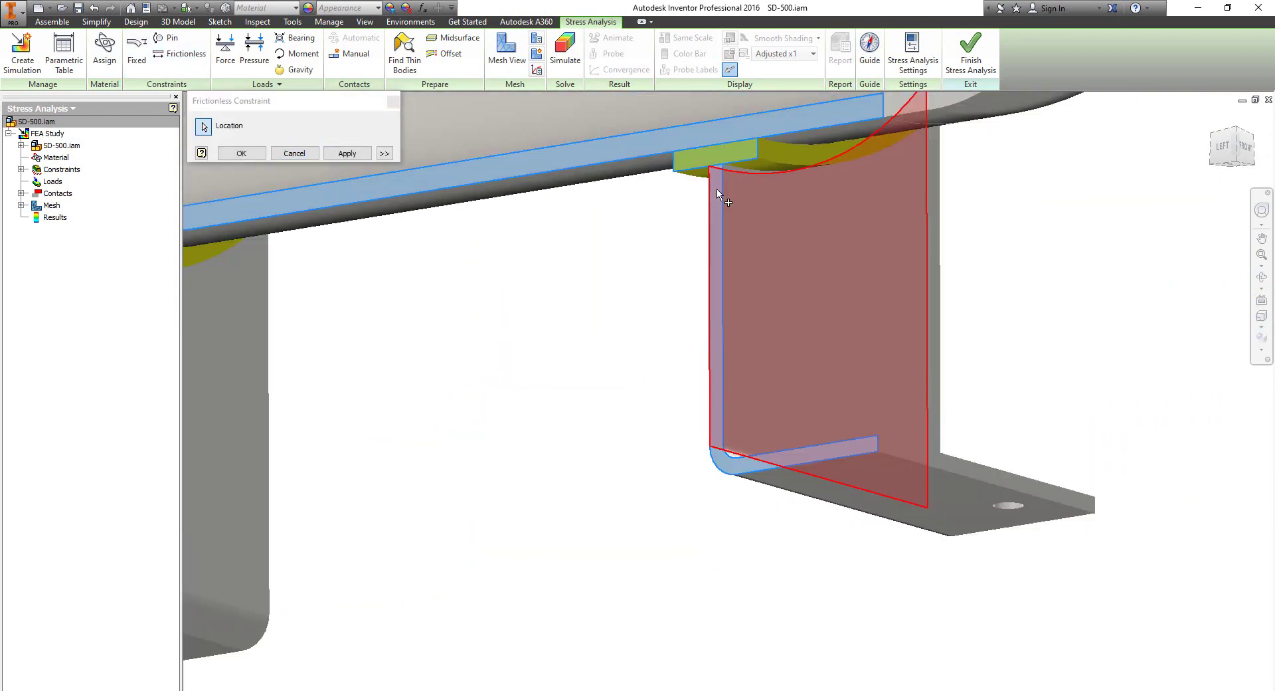
click(744, 357)
scroll(722, 354, up, 8)
click(722, 354)
click(880, 234)
click(1064, 229)
scroll(1065, 230, down, 5)
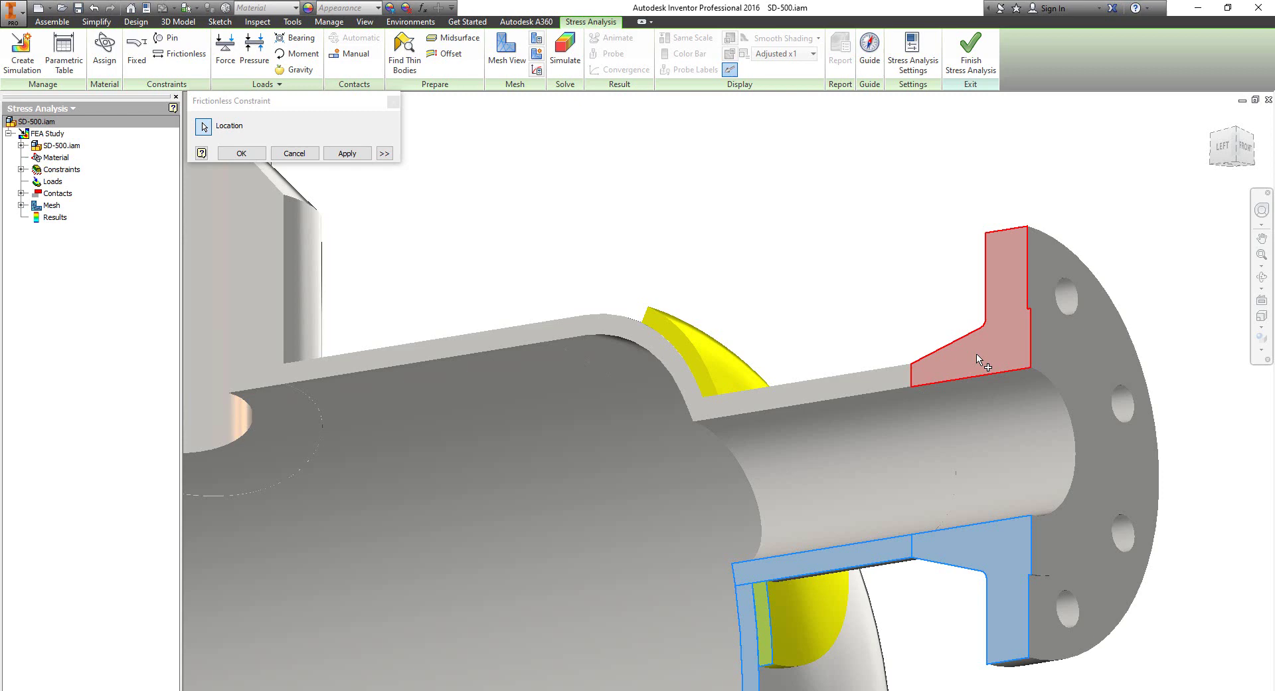
Step: Add the upper cut faces of the right nozzle, its flange and pad, the right head and the adjoining shell to the frictionless constraint
click(980, 362)
click(831, 388)
click(697, 364)
click(655, 344)
click(391, 314)
scroll(740, 384, down, 5)
scroll(718, 412, up, 4)
click(666, 305)
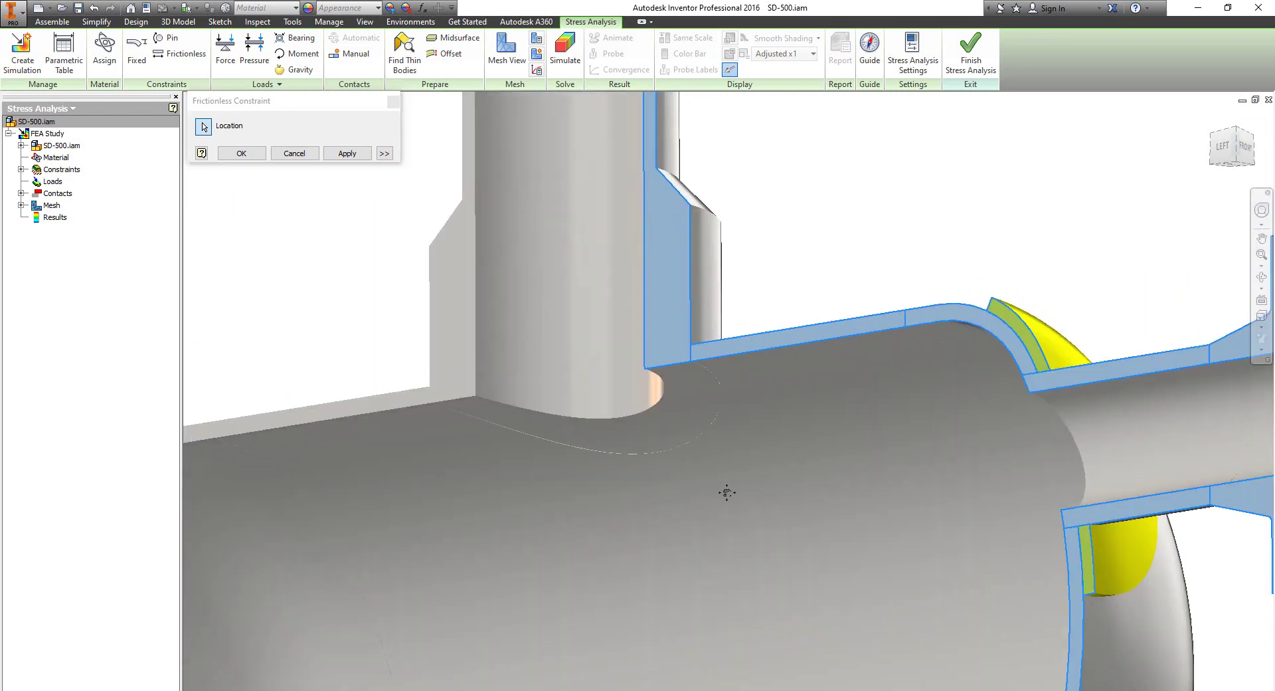
Step: Add the remaining cut faces of the top nozzle, shell, left head and left nozzle, and apply the frictionless constraint
click(721, 207)
click(498, 228)
click(506, 541)
scroll(420, 540, down, 3)
scroll(730, 202, up, 4)
middle_drag(420, 540, 706, 273)
click(601, 367)
click(425, 525)
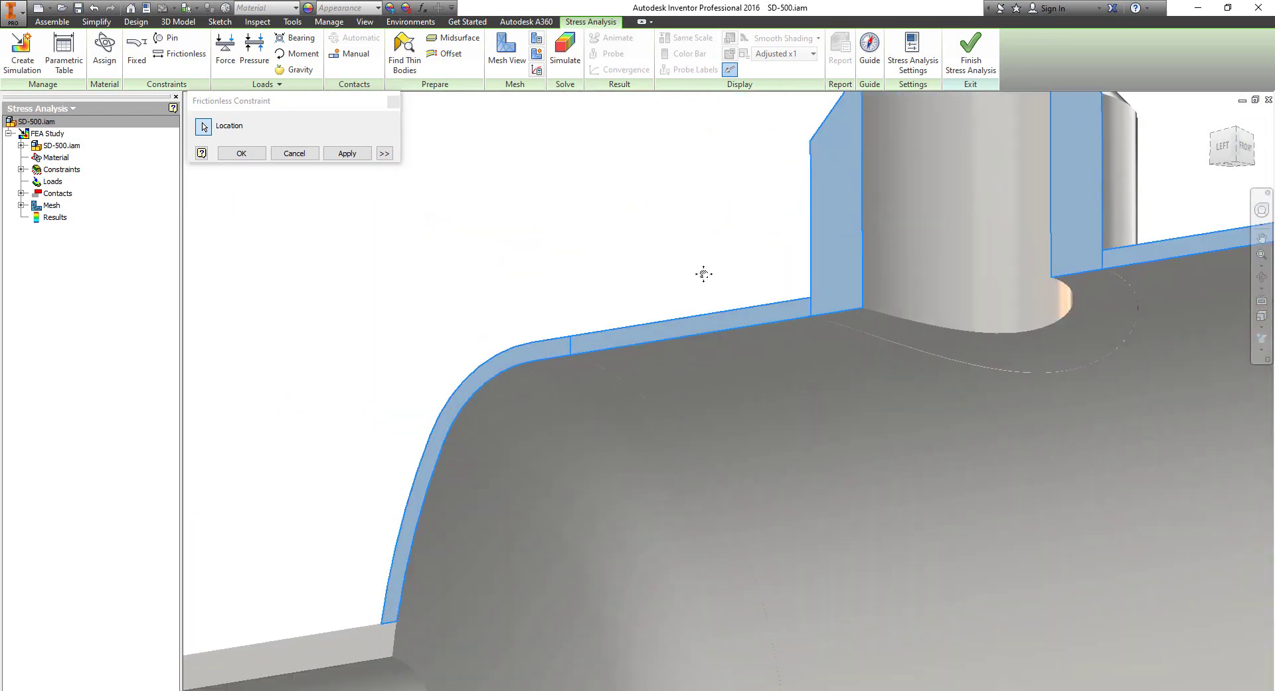
click(685, 392)
click(678, 581)
scroll(681, 462, down, 5)
middle_drag(702, 499, 678, 436)
click(249, 155)
middle_drag(609, 349, 400, 445)
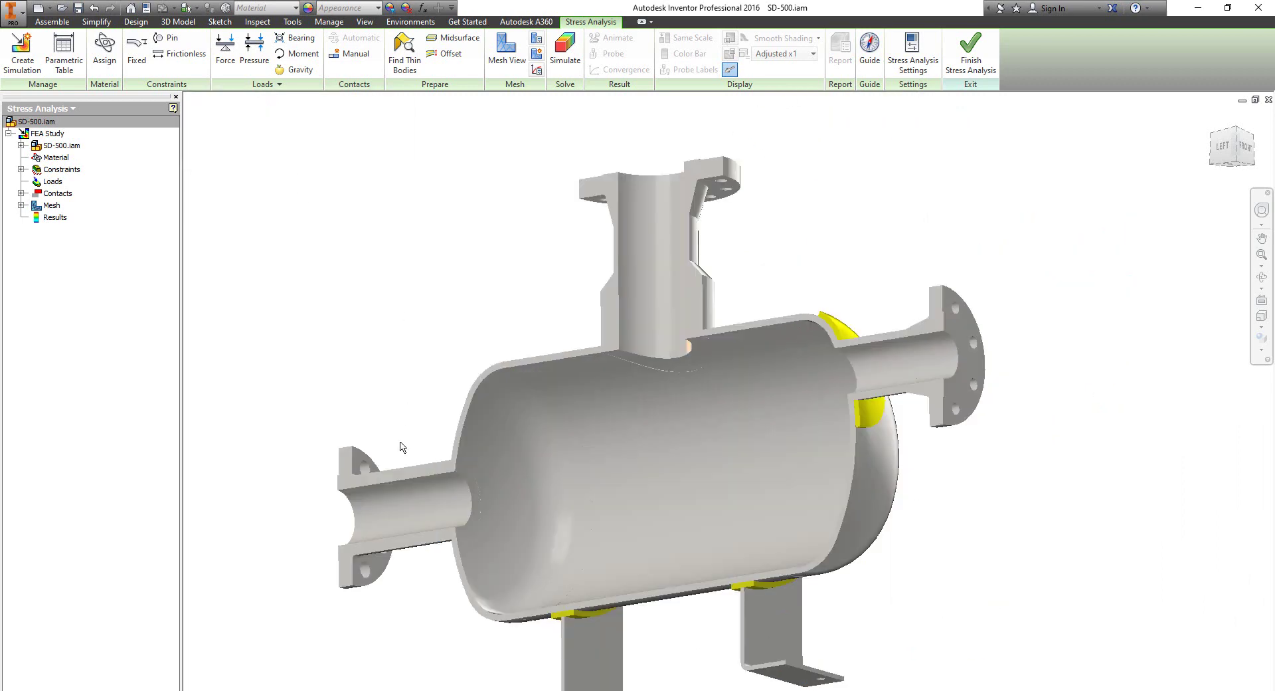
Step: Start a pressure load on the inner faces of the top nozzle, its shell opening and the cylindrical shell
click(257, 61)
click(656, 293)
scroll(673, 363, up, 4)
click(677, 365)
click(783, 391)
scroll(918, 319, up, 4)
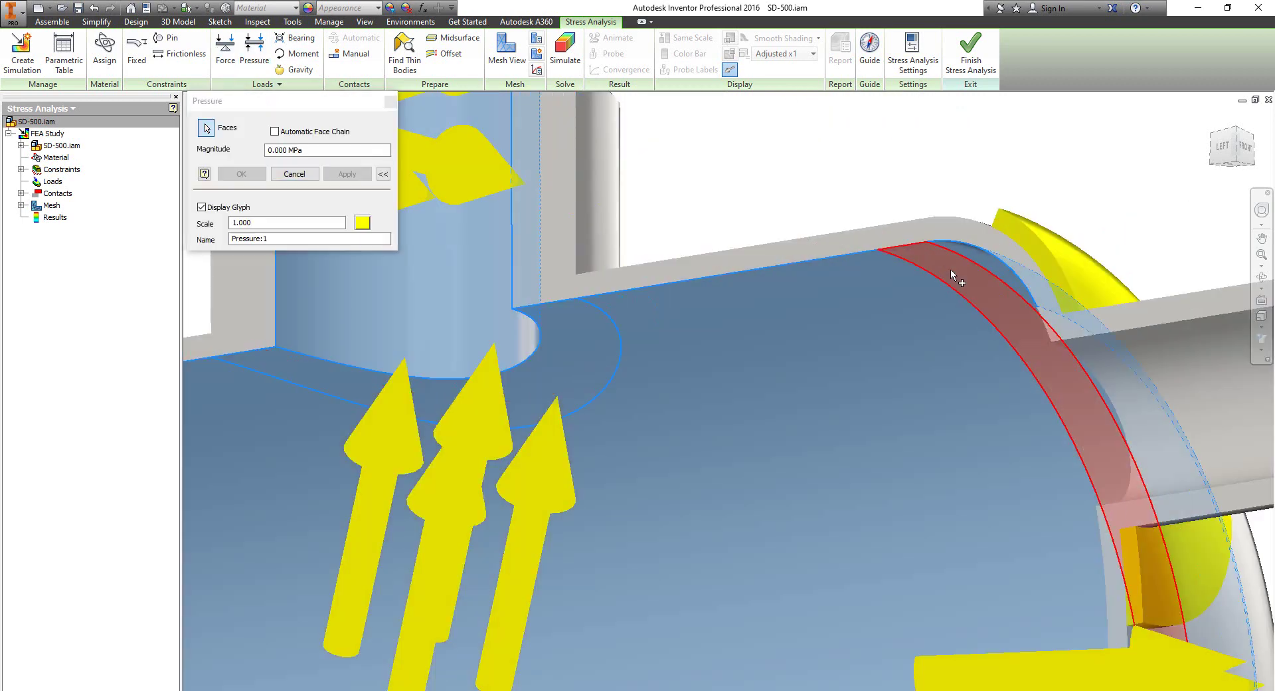
Step: Add the inner faces of both heads and of the left and right nozzles to the pressure load
click(954, 276)
scroll(930, 266, down, 5)
shift+middle_drag(899, 247, 924, 311)
scroll(907, 332, up, 4)
click(925, 306)
click(1045, 367)
scroll(1045, 367, down, 3)
click(1045, 367)
scroll(924, 311, down, 4)
scroll(569, 370, up, 4)
click(568, 371)
click(538, 376)
mouse_move(558, 399)
shift+middle_down()
mouse_move(706, 422)
mouse_move(573, 394)
shift+middle_up()
click(585, 319)
scroll(547, 296, up, 4)
click(418, 299)
scroll(402, 325, down, 4)
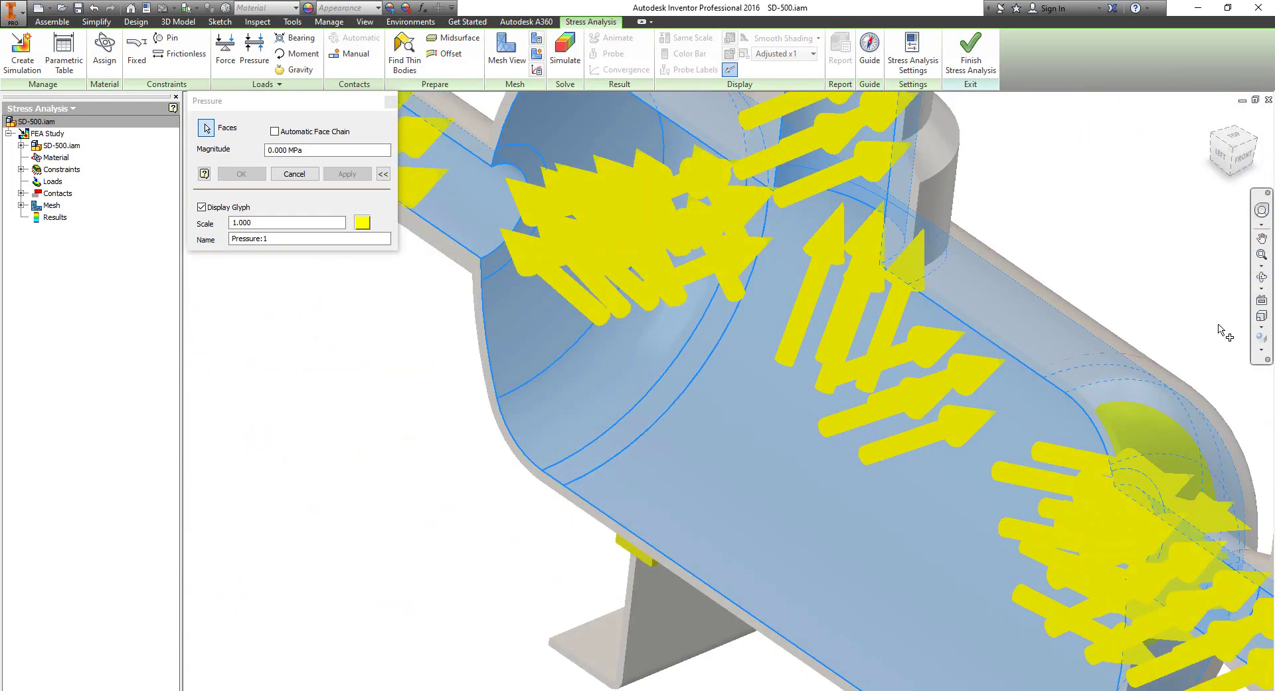
scroll(1225, 333, down, 3)
shift+middle_drag(817, 458, 855, 351)
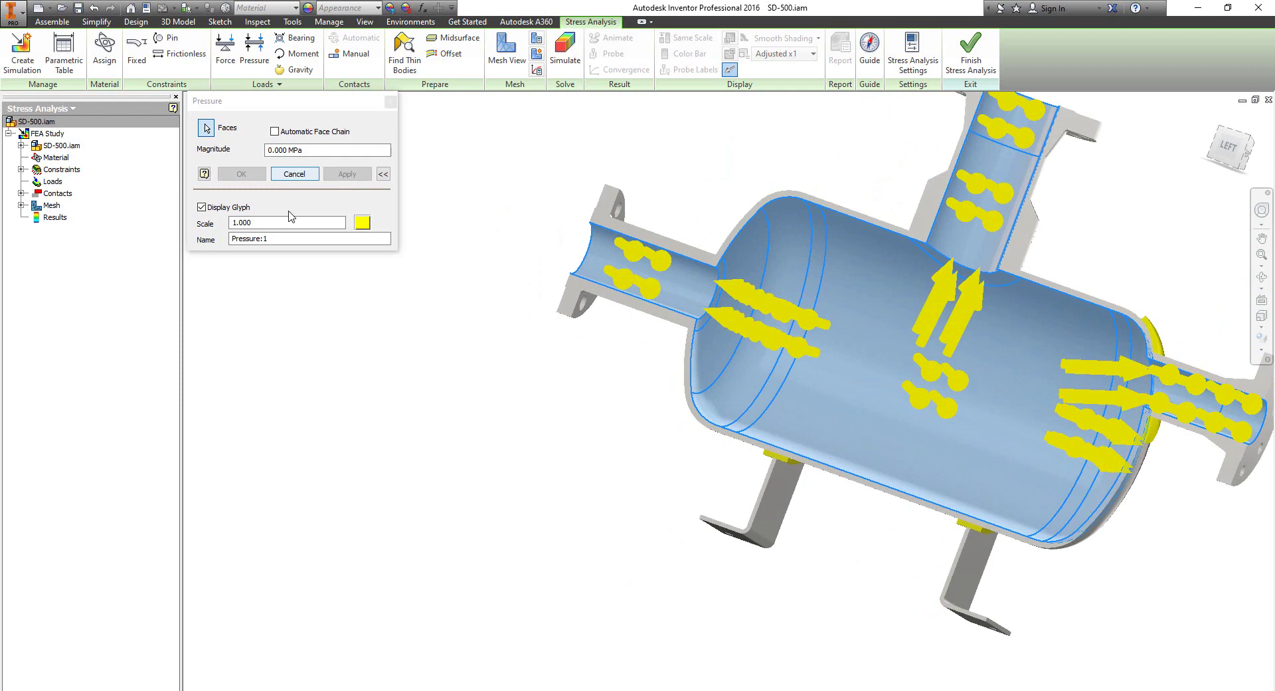
Step: Name the load Design Pressure, color its glyphs red at scale 0.5, and apply it with a magnitude of 0.400 MPa
click(294, 239)
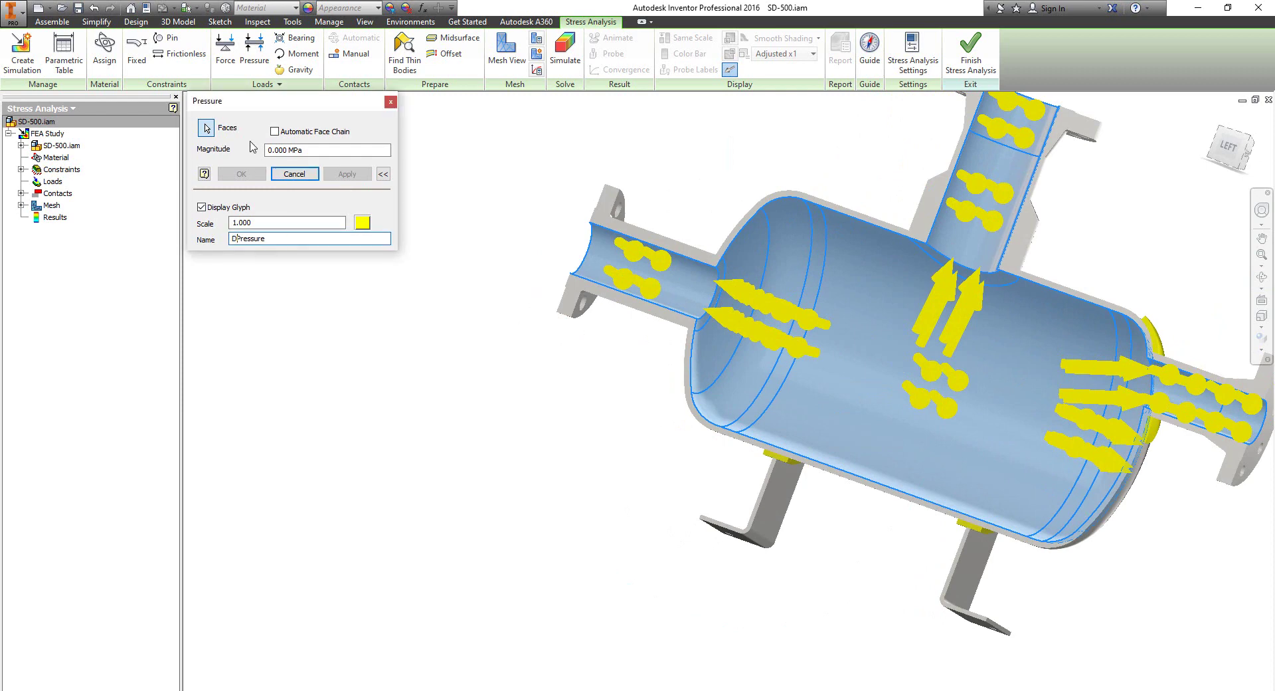
click(362, 223)
click(166, 118)
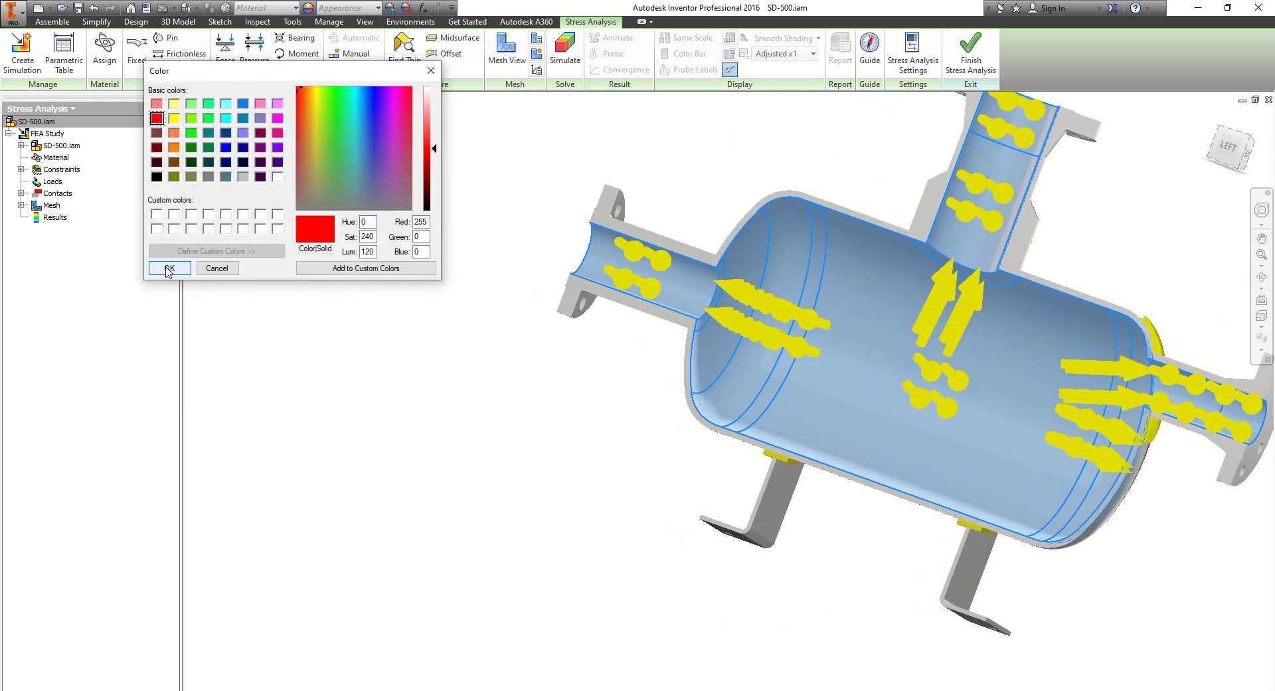
click(170, 265)
double_click(286, 222)
text(0.5)
double_click(321, 152)
text(0.400 MPa)
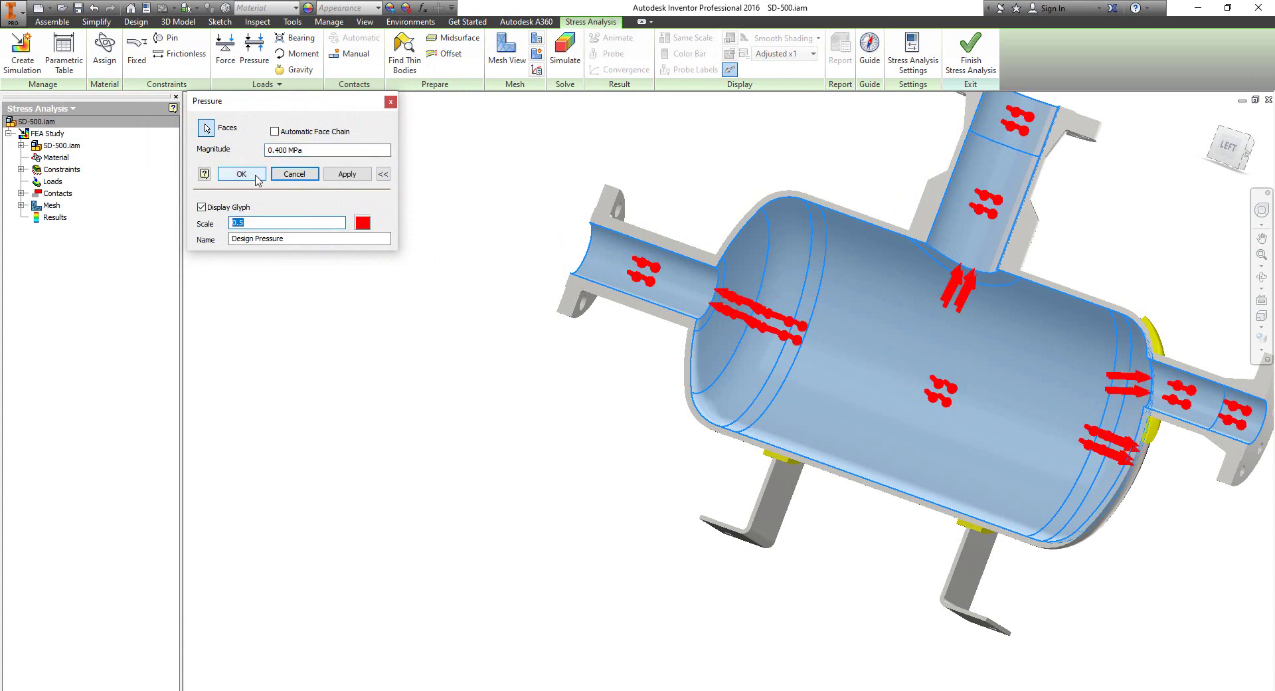
click(242, 173)
Step: Run the FEA Study simulation for the current configuration
shift+middle_drag(857, 412, 812, 393)
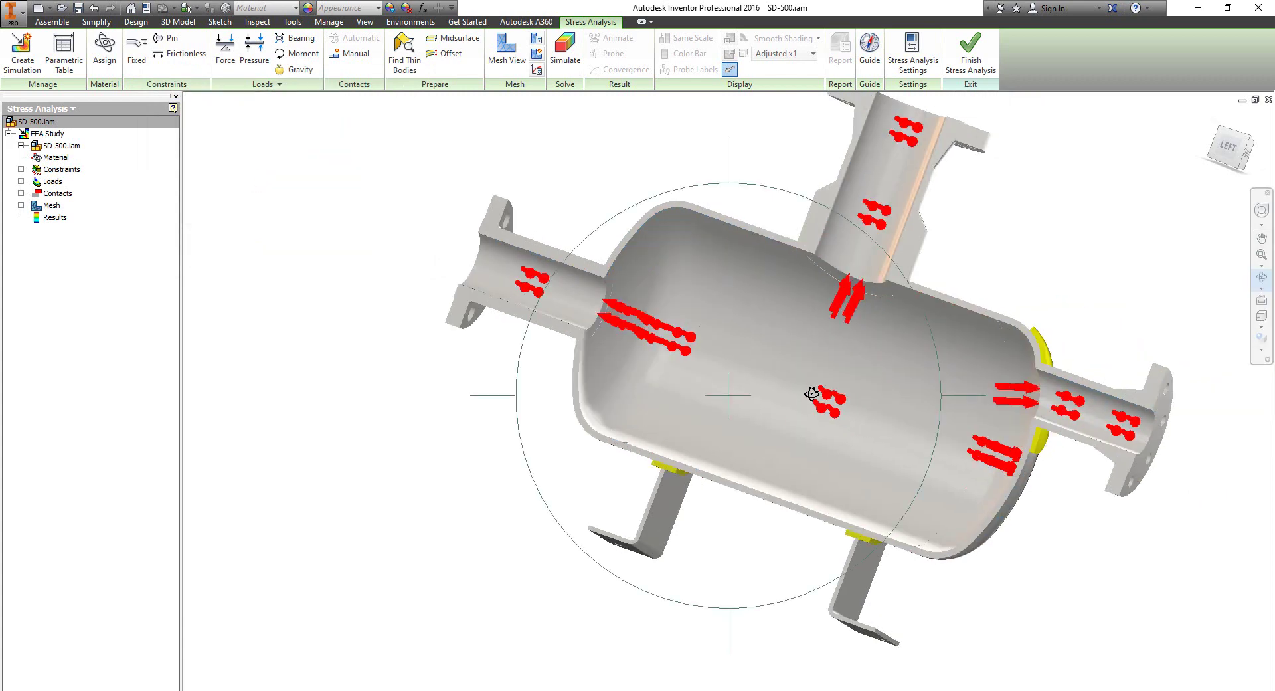
drag(812, 393, 626, 368)
right_click(627, 368)
click(676, 370)
click(567, 57)
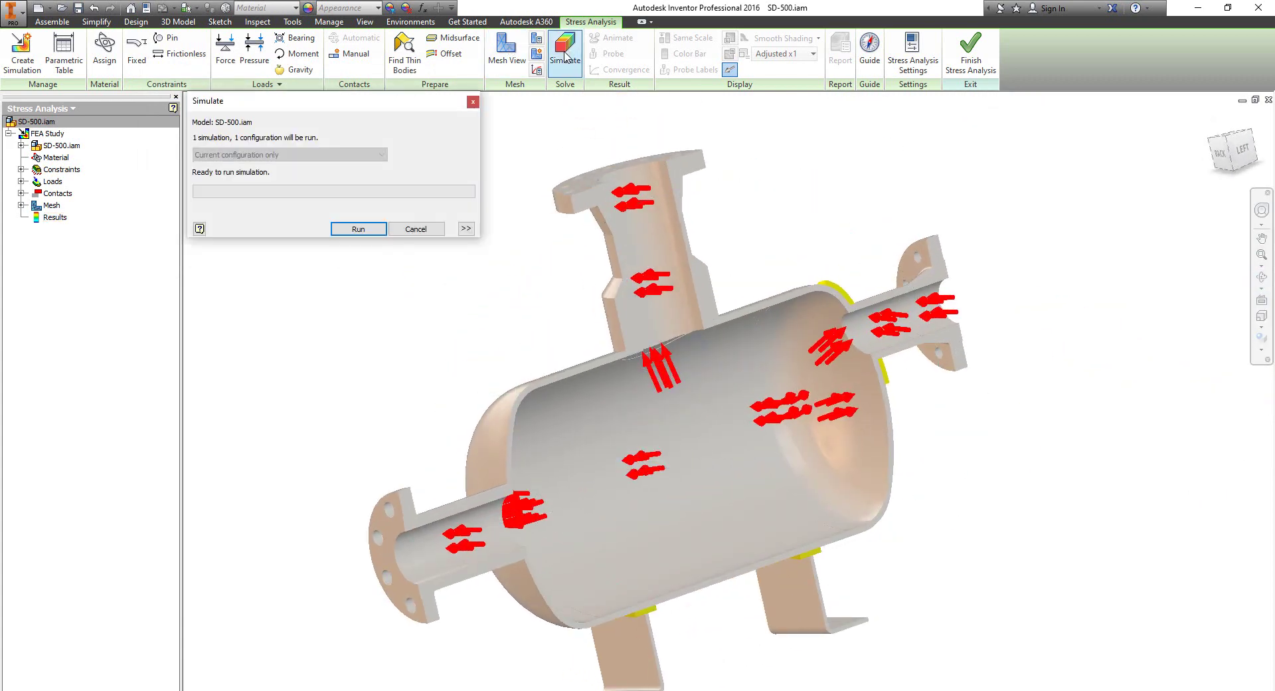
key(Return)
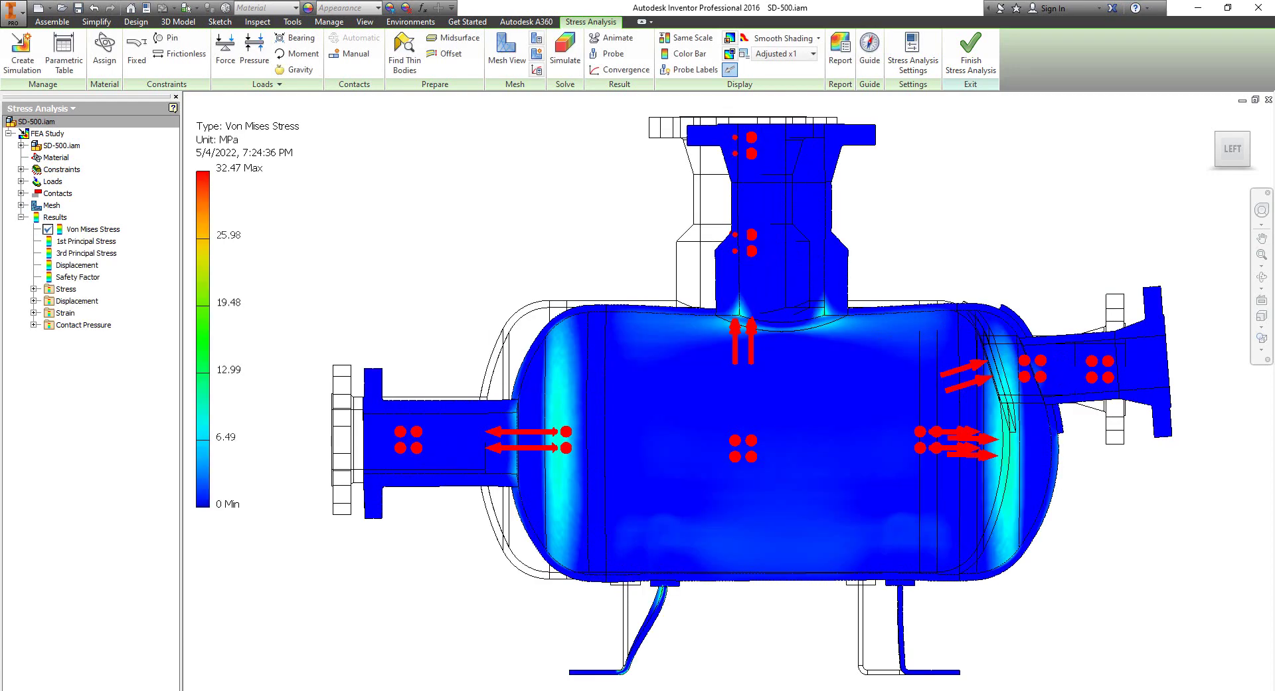
Step: Show the mesh over the Von Mises stress results and examine the deformed vessel from an angled view
click(508, 55)
click(1262, 277)
drag(787, 422, 828, 428)
shift+middle_drag(827, 427, 642, 285)
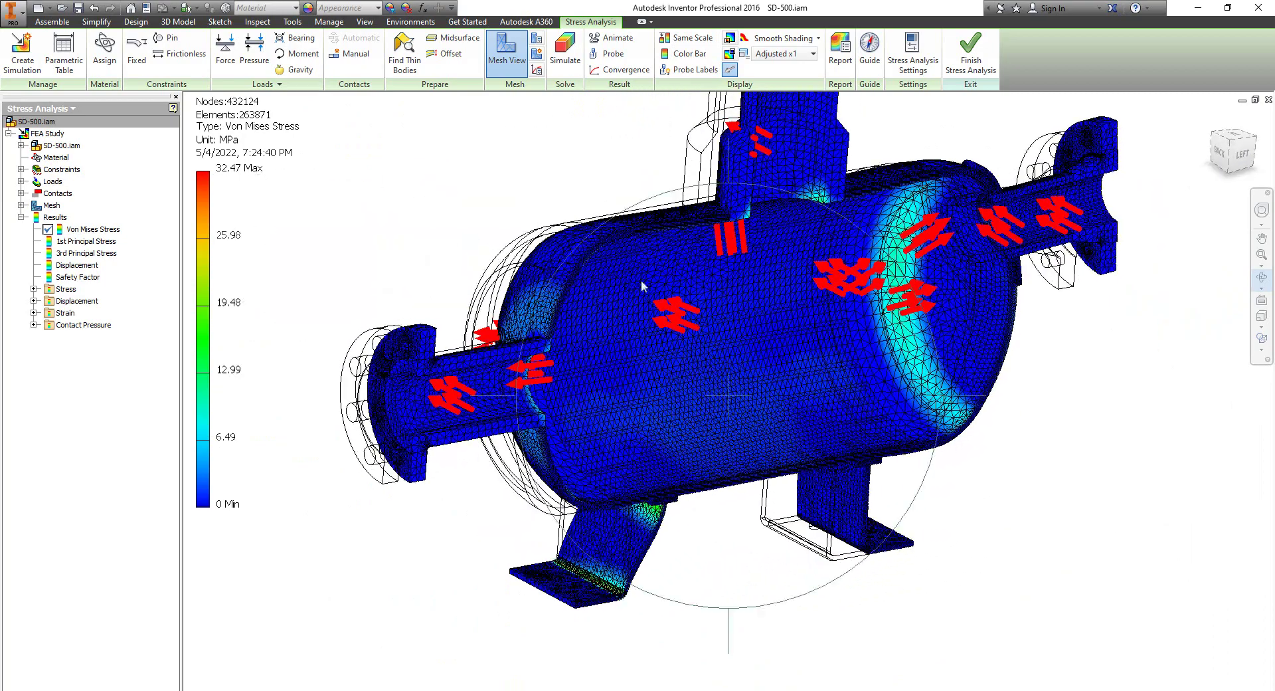
Step: Fit the color bar to the window, cap its maximum at 10 MPa, and examine the stress distribution across the vessel
click(690, 54)
click(409, 175)
click(384, 184)
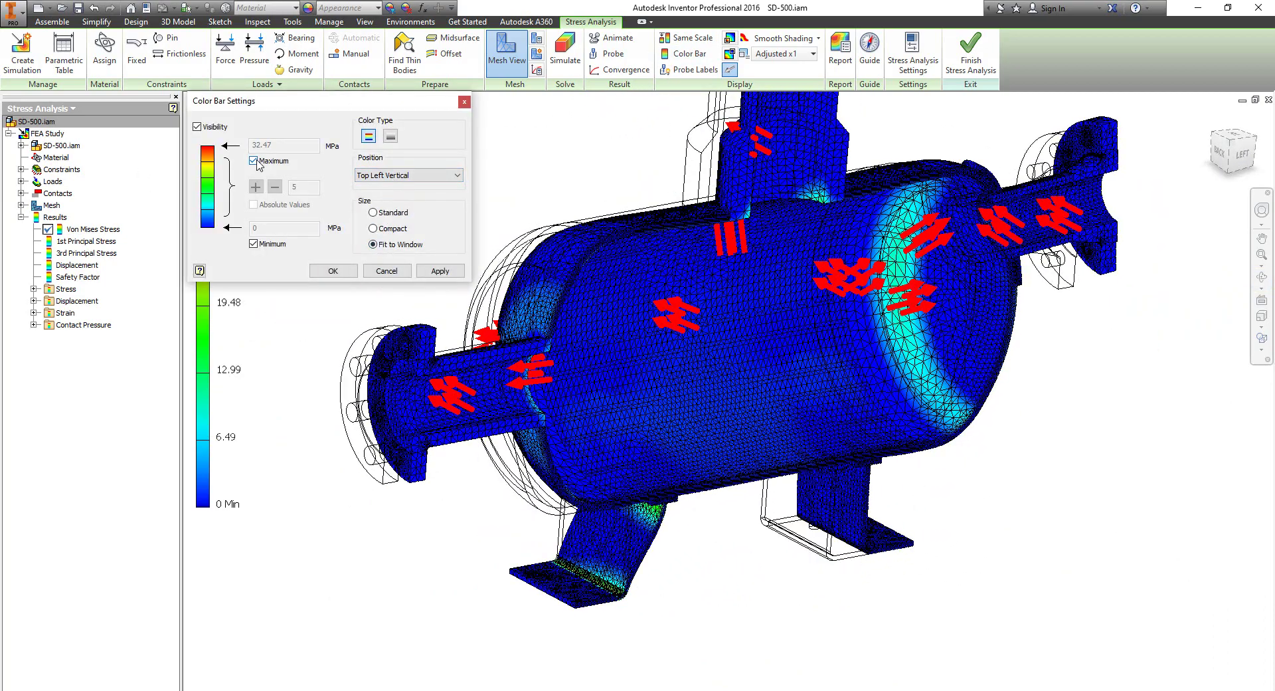
click(440, 271)
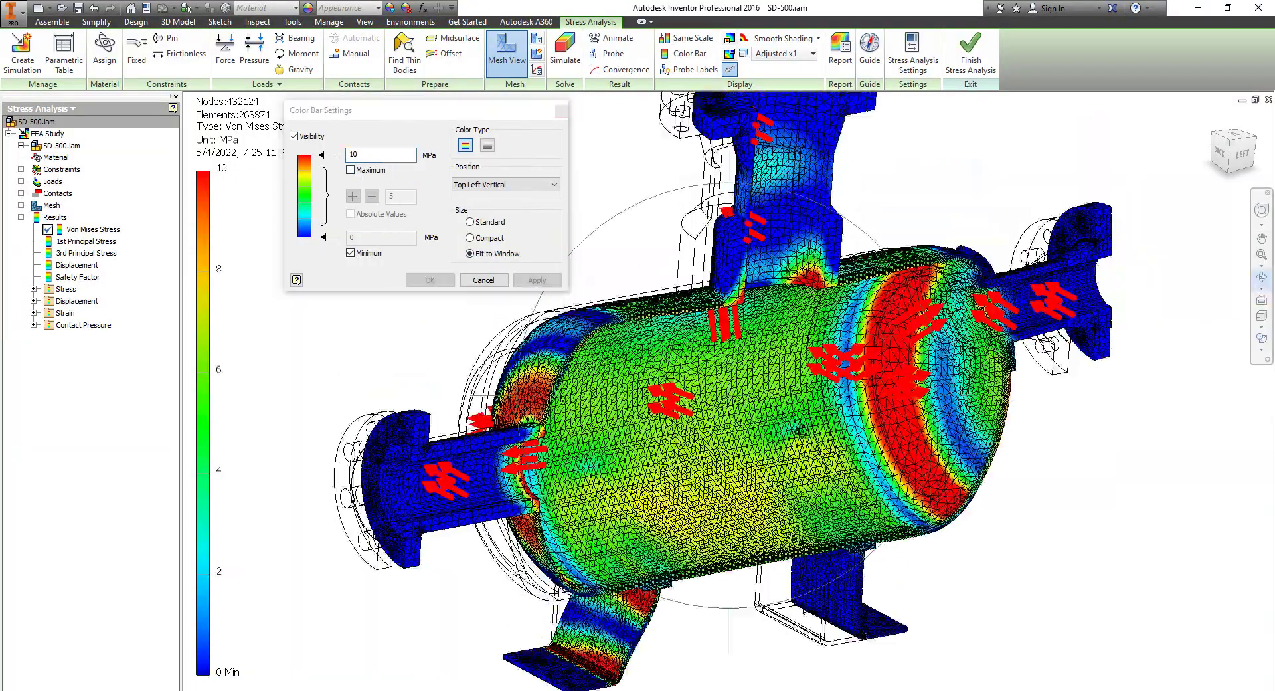
scroll(724, 266, down, 4)
shift+middle_drag(798, 299, 845, 248)
scroll(864, 245, up, 4)
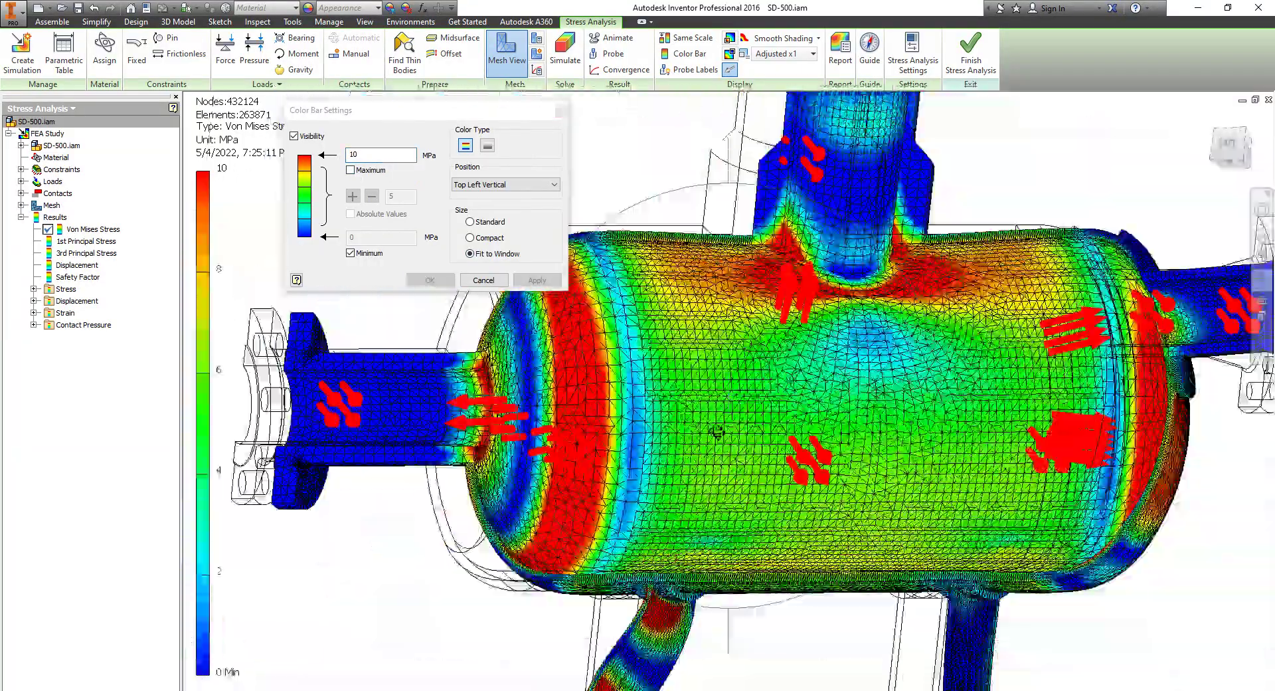
Step: Restore the color bar's automatic maximum and accept the color bar settings
shift+middle_drag(718, 433, 638, 431)
click(364, 172)
click(430, 280)
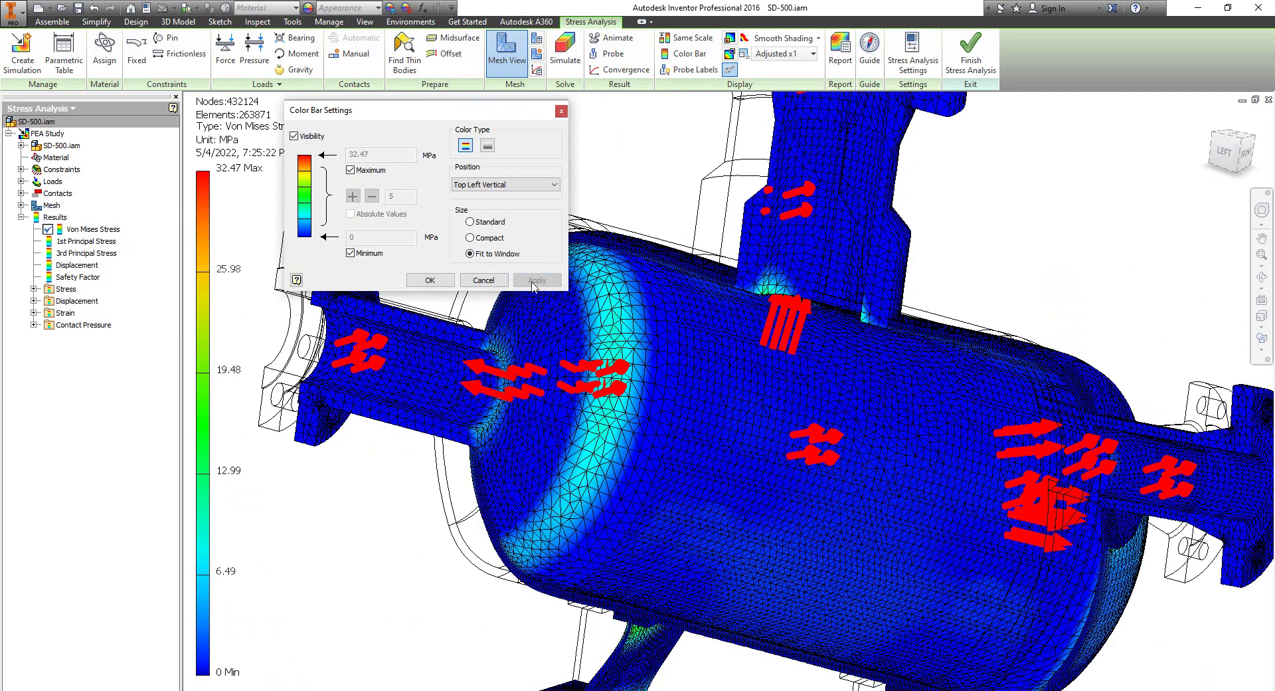
Step: Switch the Von Mises stress plot to contour shading and examine the stress bands on the vessel
click(779, 91)
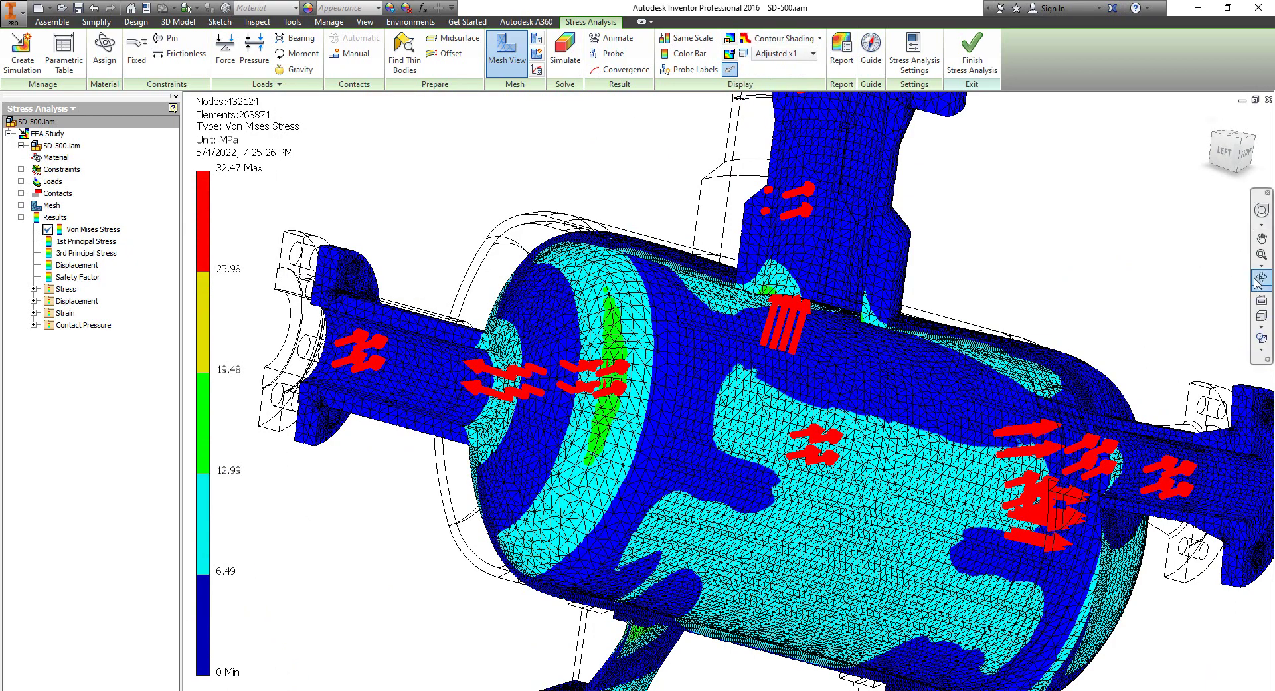
scroll(996, 259, up, 4)
mouse_move(996, 259)
shift+middle_down()
mouse_move(1118, 236)
mouse_move(975, 239)
shift+middle_up()
key(F5)
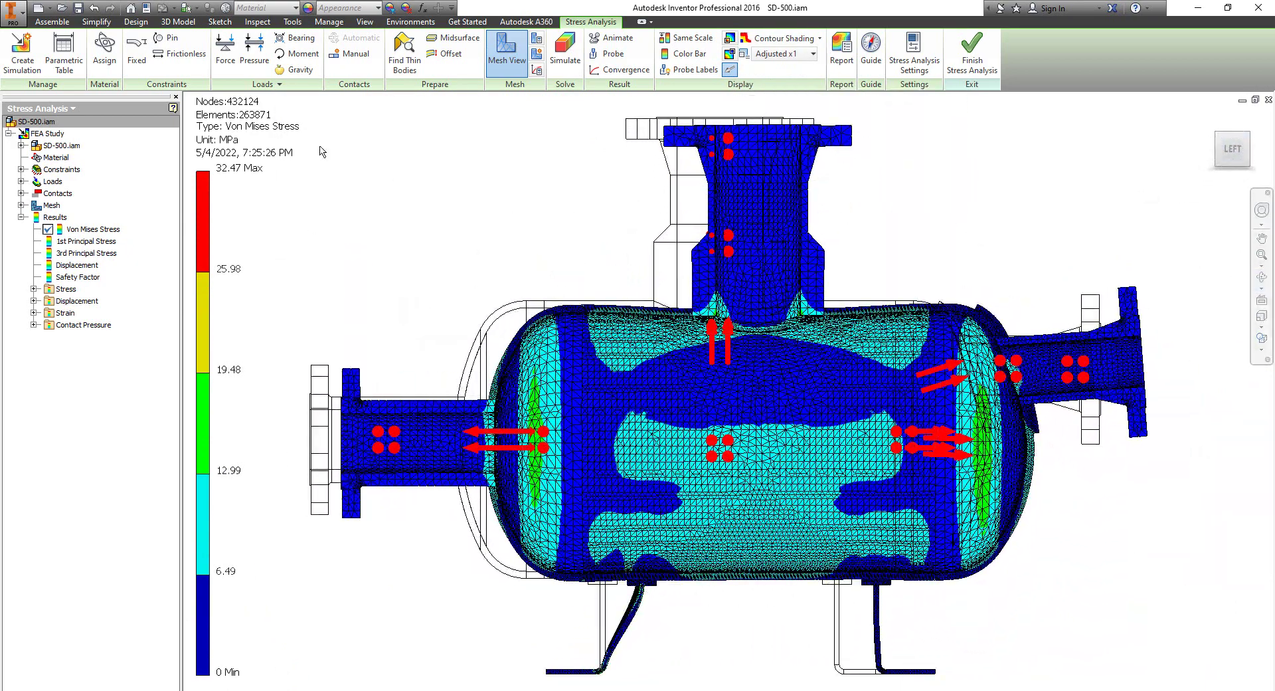
Step: Animate the Von Mises results at Fastest speed with 30 steps, watching the vessel deform from an angled view
click(608, 39)
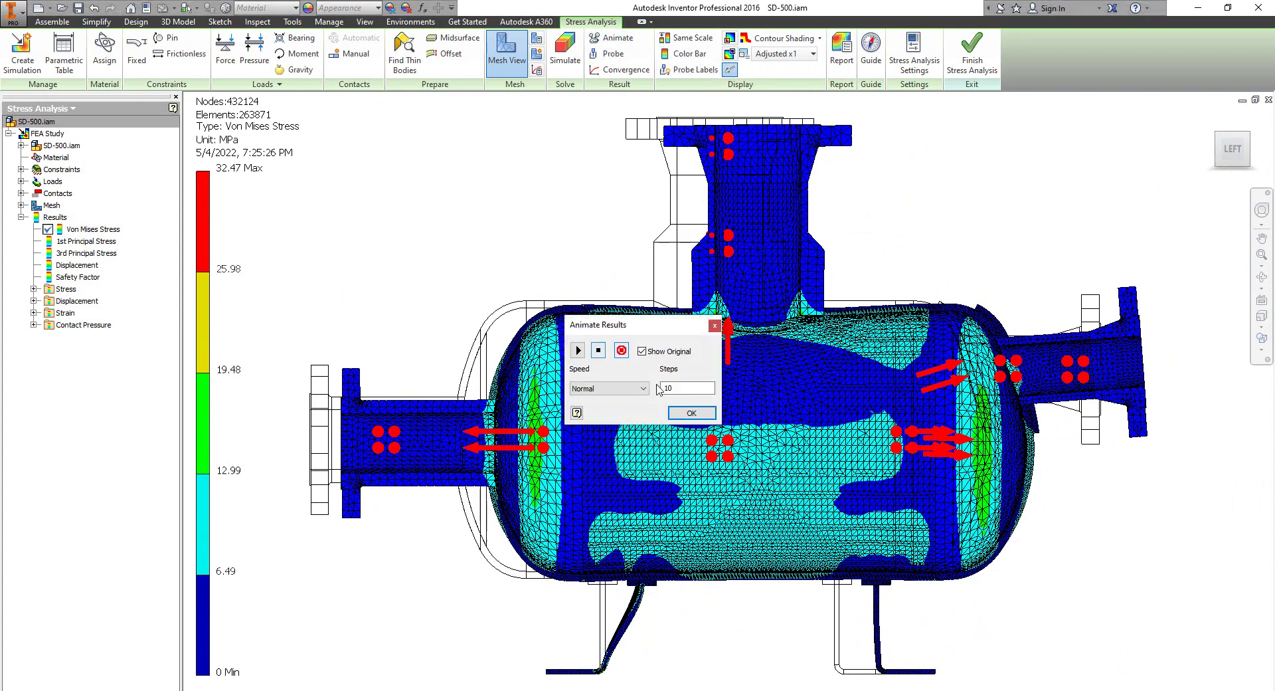
drag(578, 285, 389, 118)
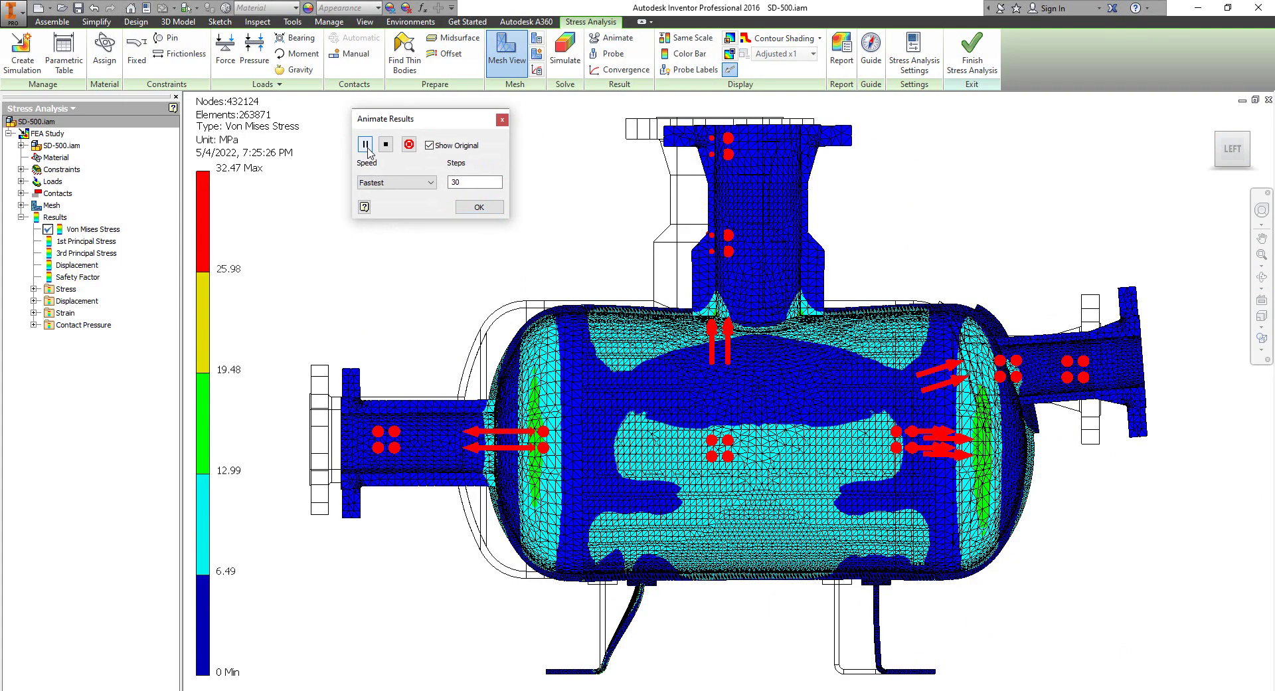
click(555, 312)
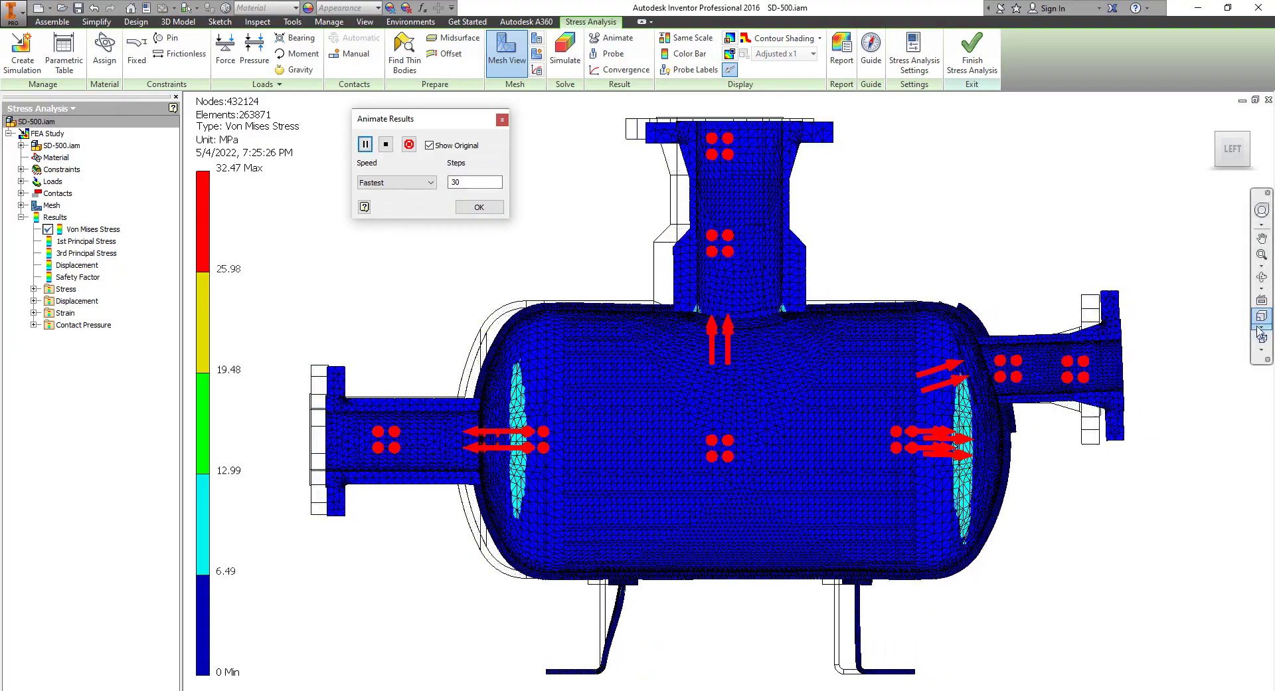
click(1262, 277)
drag(910, 411, 794, 417)
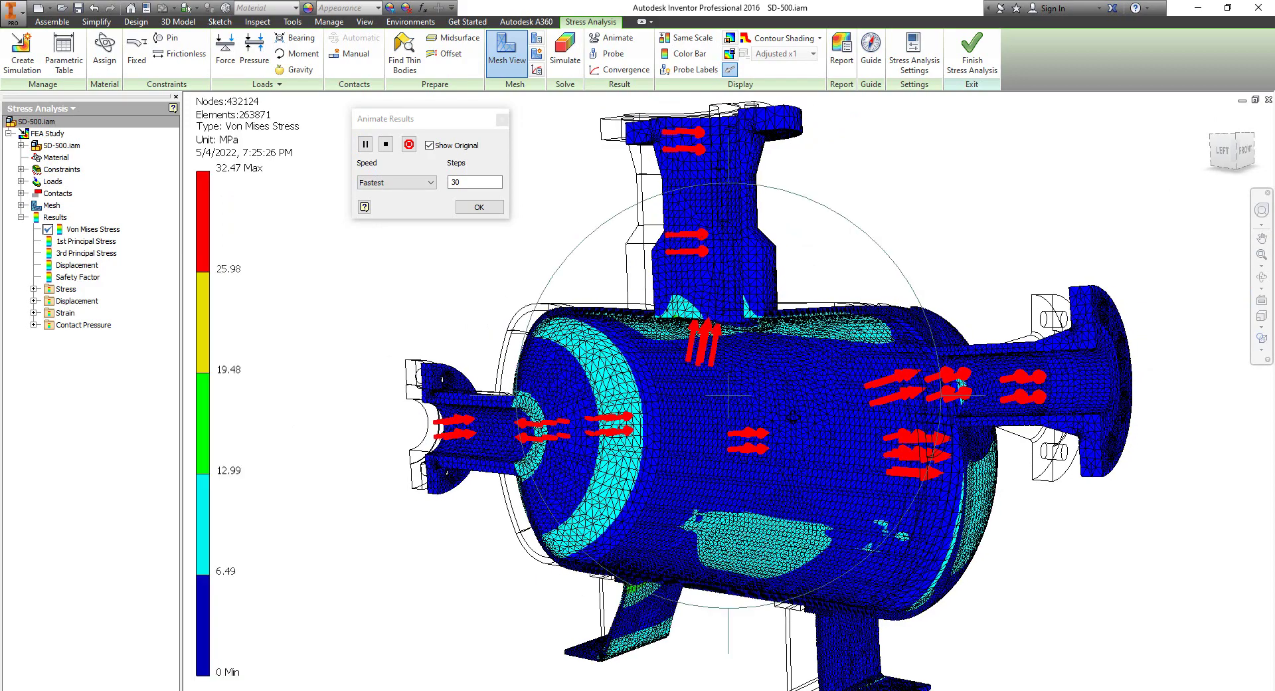
right_click(859, 247)
click(906, 248)
click(489, 208)
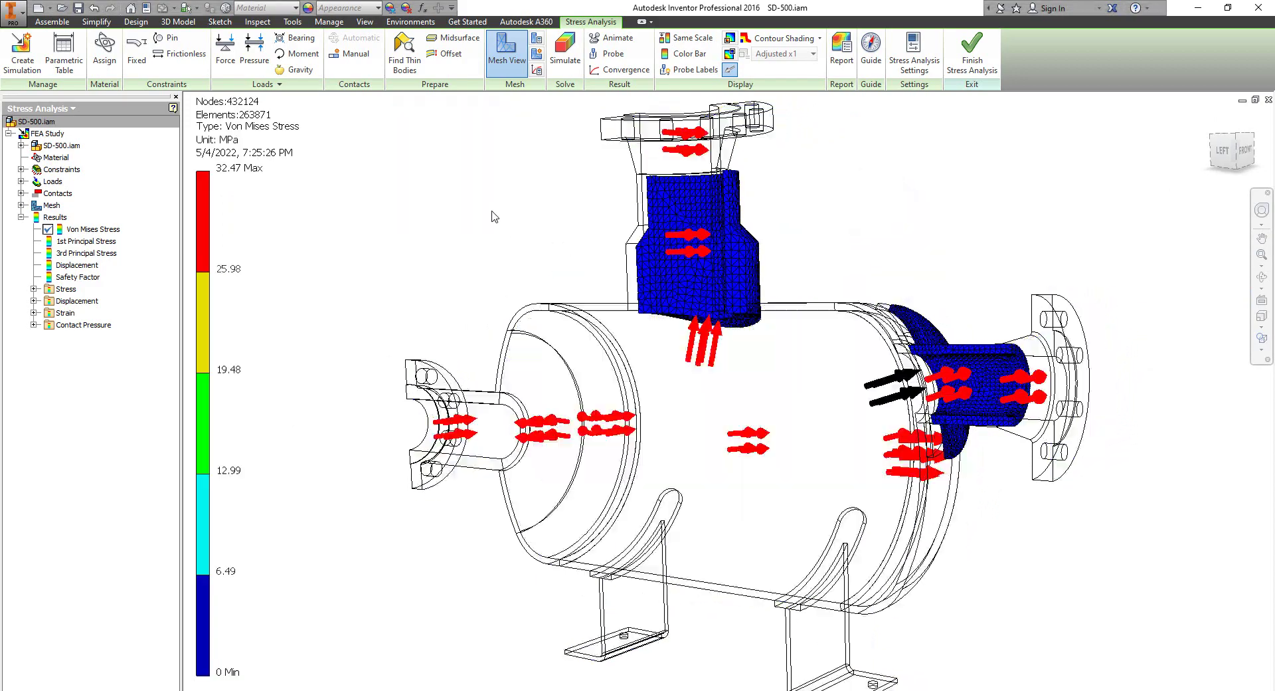
Step: Display the Displacement and Safety Factor results and examine the vessel from several angles
scroll(685, 270, down, 3)
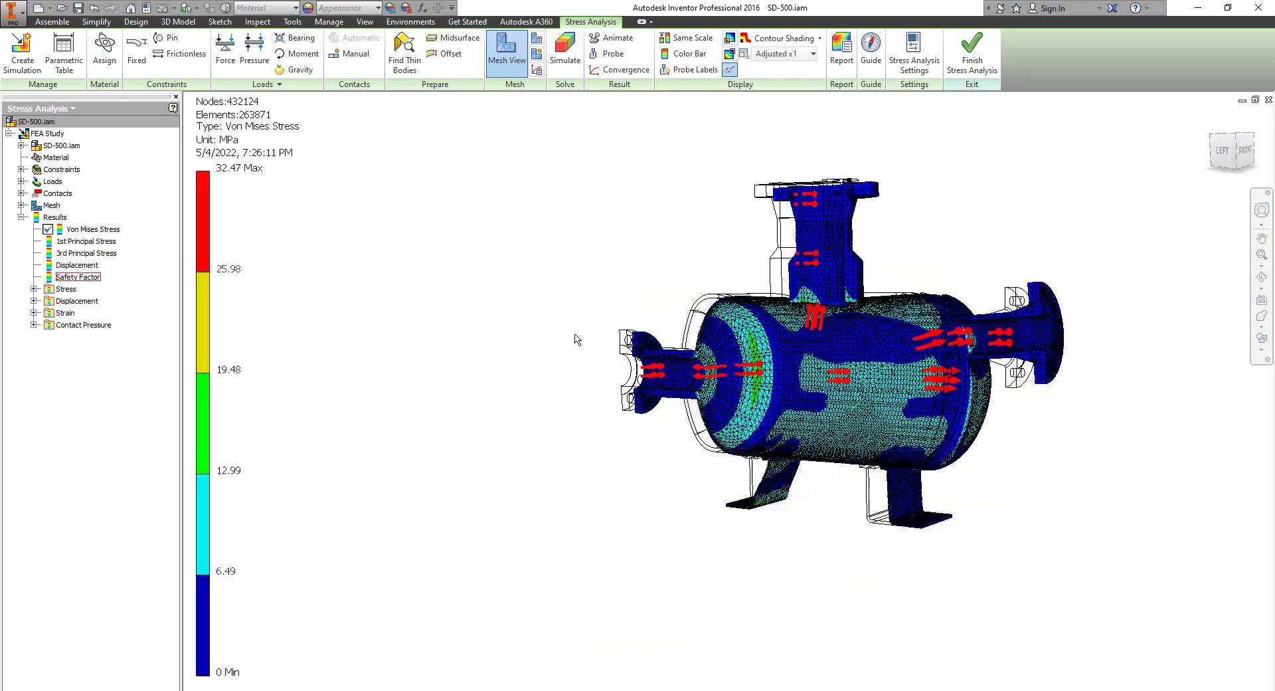
click(75, 266)
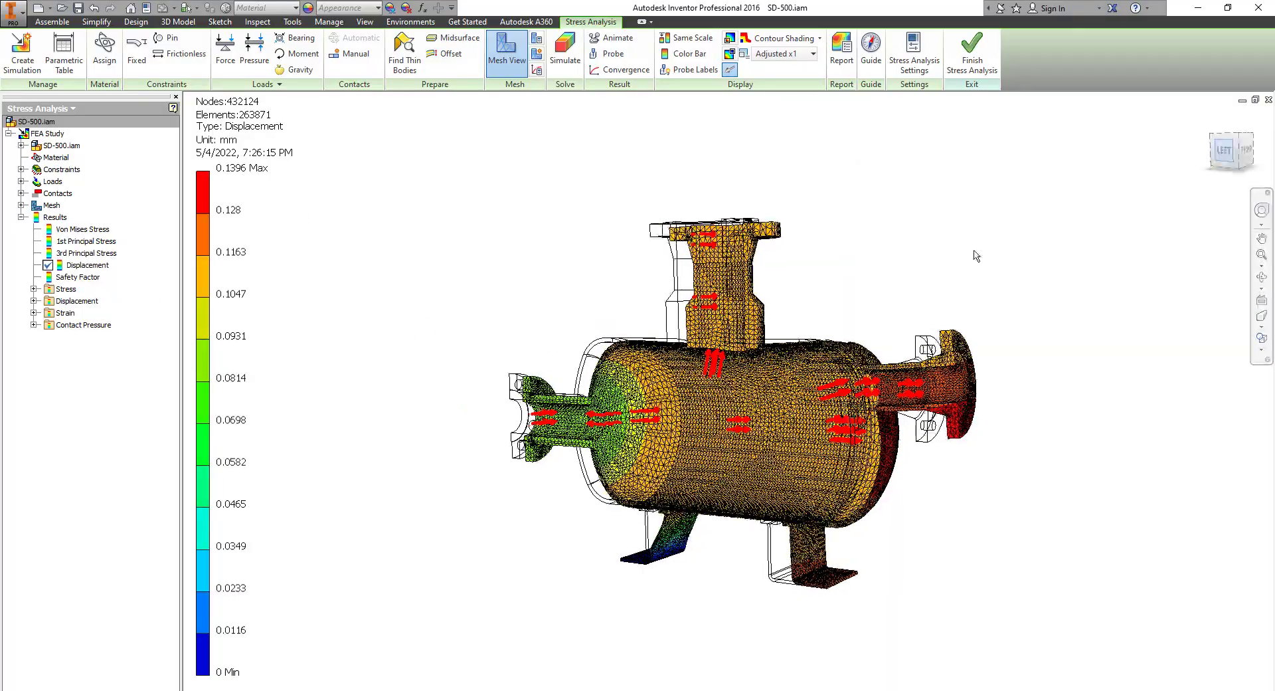
click(1263, 277)
drag(930, 398, 571, 445)
scroll(744, 426, up, 3)
drag(863, 478, 728, 506)
scroll(728, 506, down, 3)
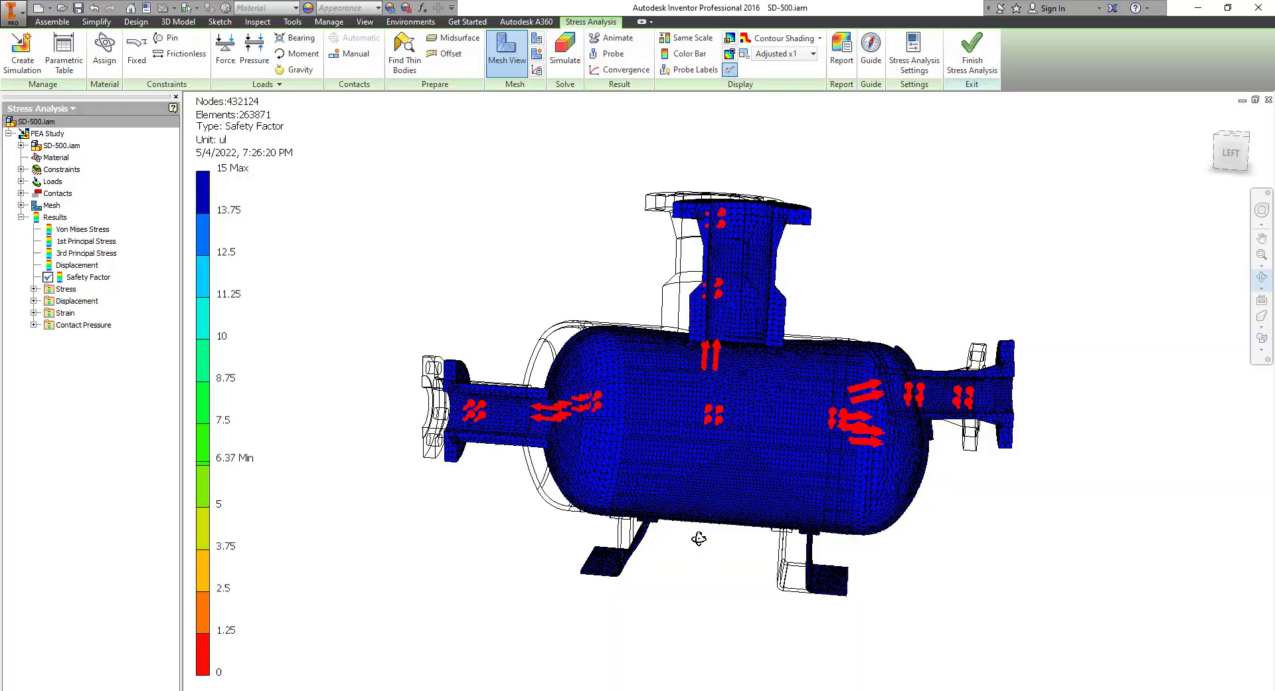